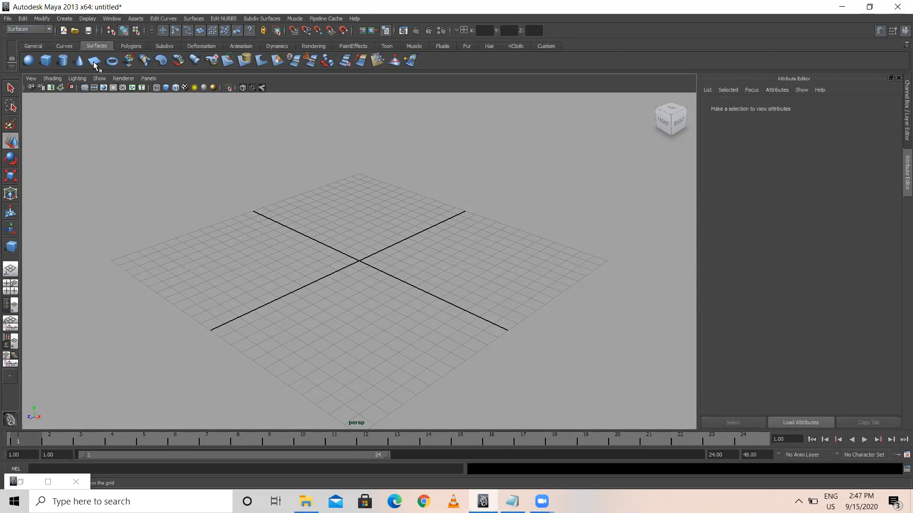
Draw a NURBS plane about 69 units wide with a length ratio of about 0.93 around the grid, and shade it.
click(95, 64)
click(96, 61)
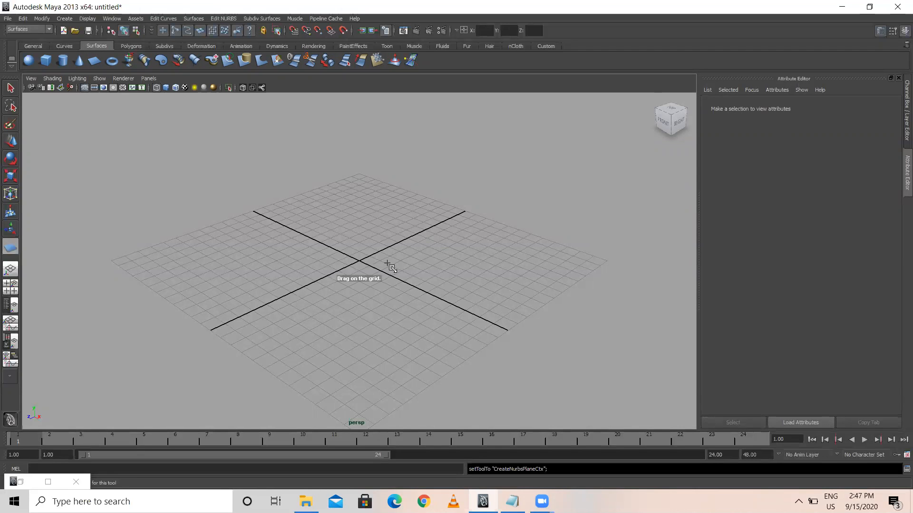
alt+drag(350, 280, 404, 284)
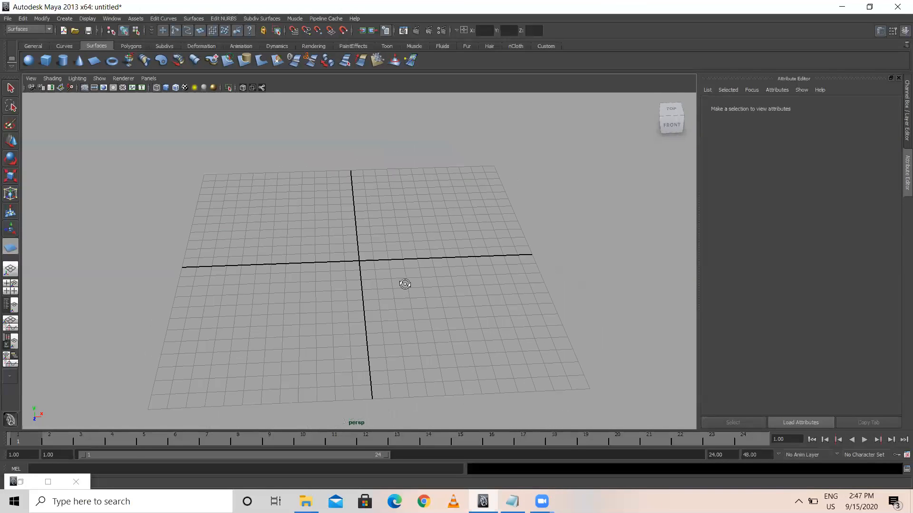
scroll(405, 287, down, 5)
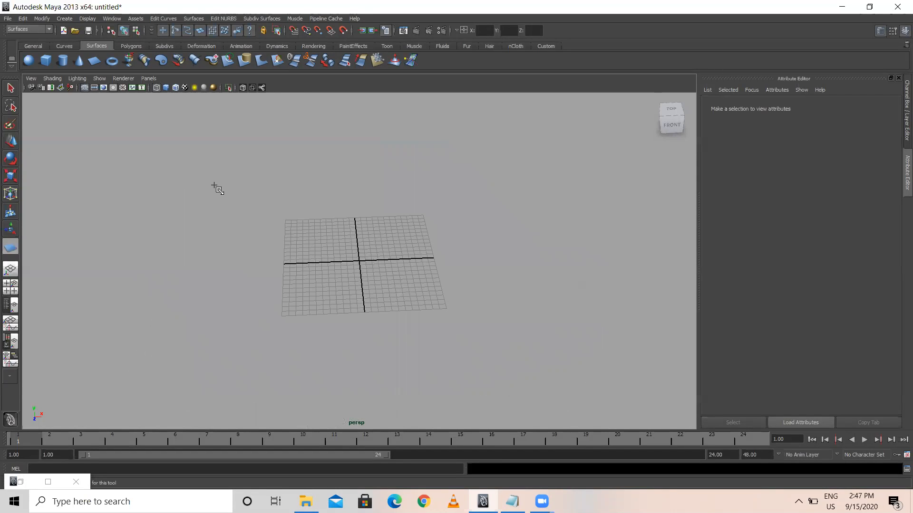
drag(184, 155, 656, 389)
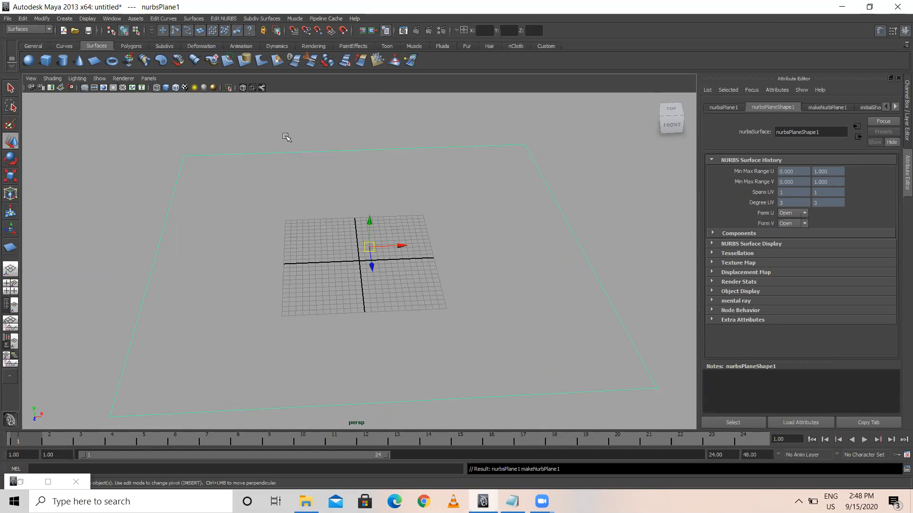
key(5)
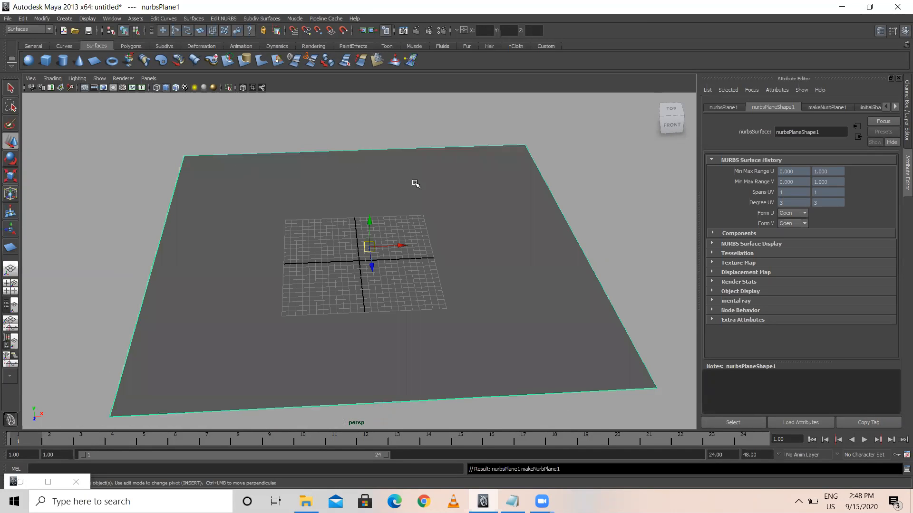
Set the NURBS plane's Patches U and Patches V to 10 in its creation inputs.
click(883, 34)
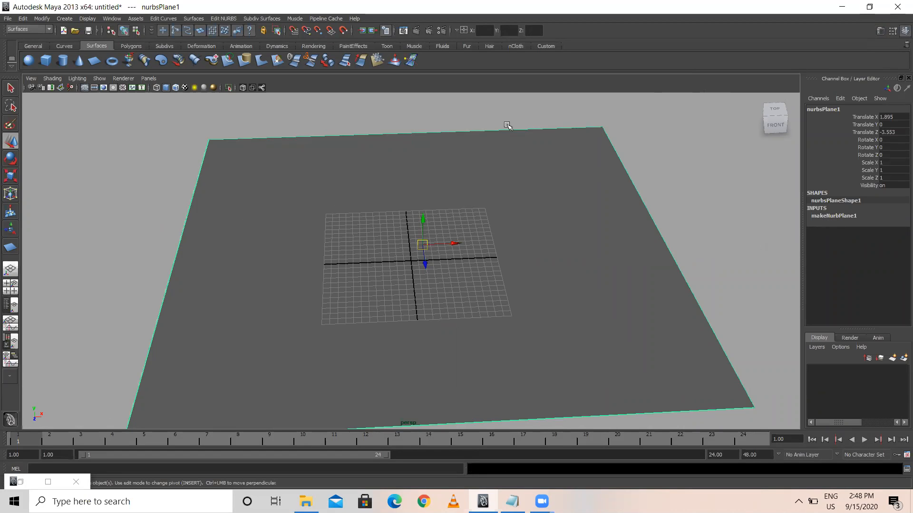
click(828, 215)
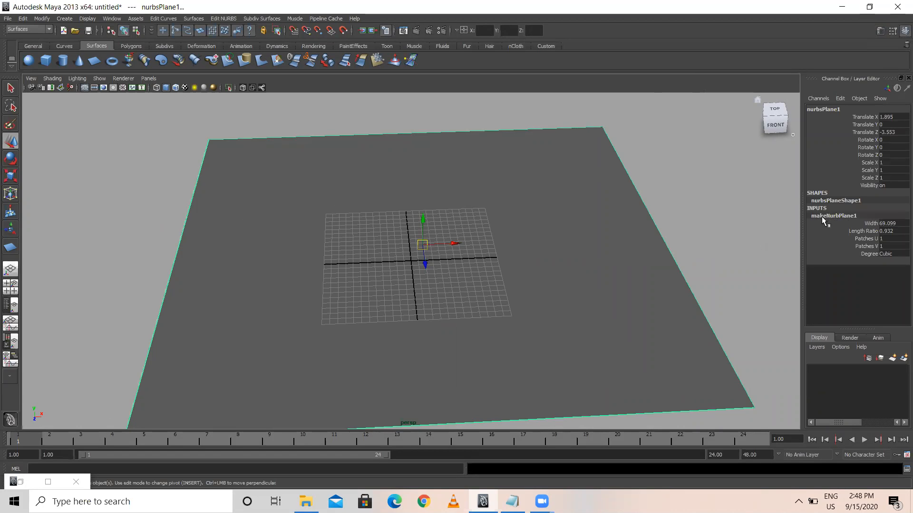
drag(888, 238, 894, 247)
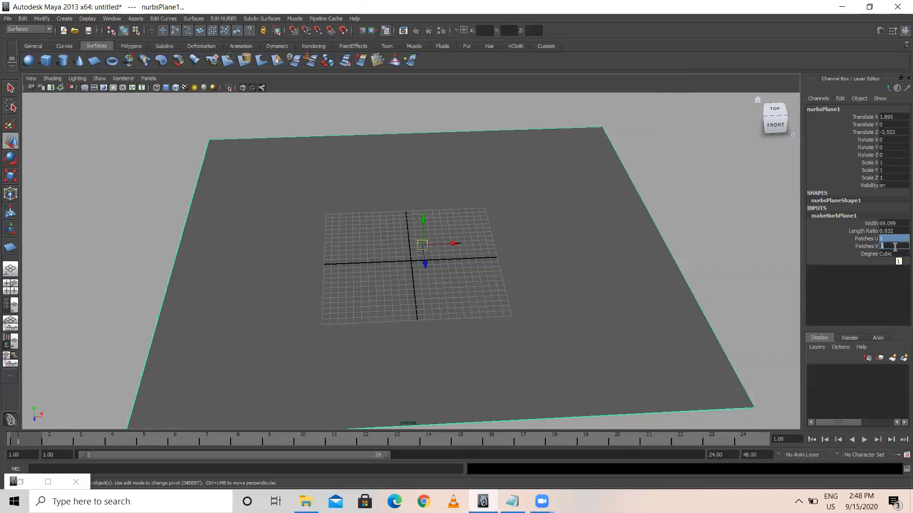
text(10)
key(Return)
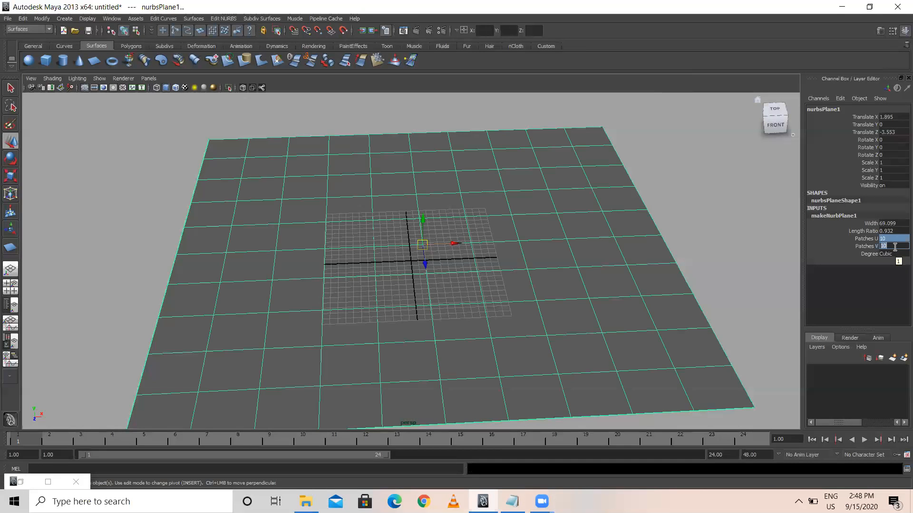
Increase the plane's Patches U and Patches V to 15.
text(015)
key(BackSpace)
key(BackSpace)
text(15)
key(Return)
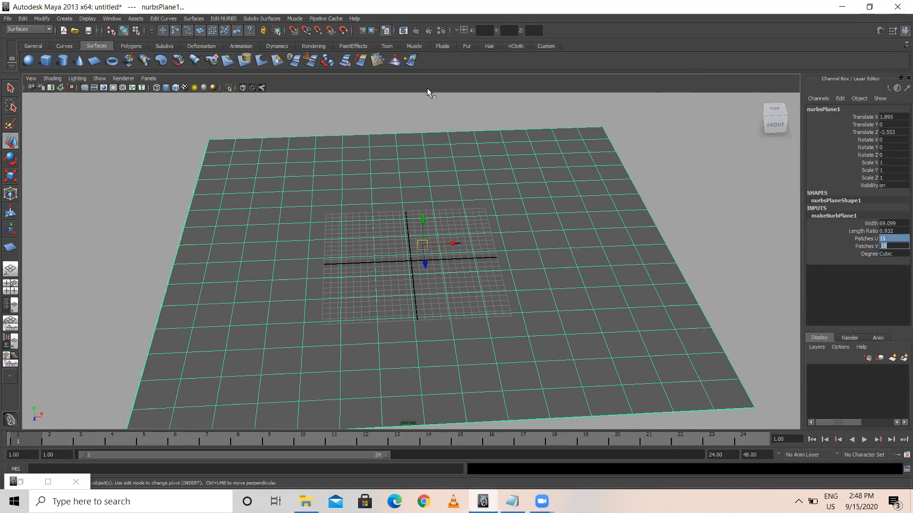
Reselect the plane and open the Sculpt Geometry Tool options in a widened window with the Pull operation chosen.
click(407, 116)
key(a)
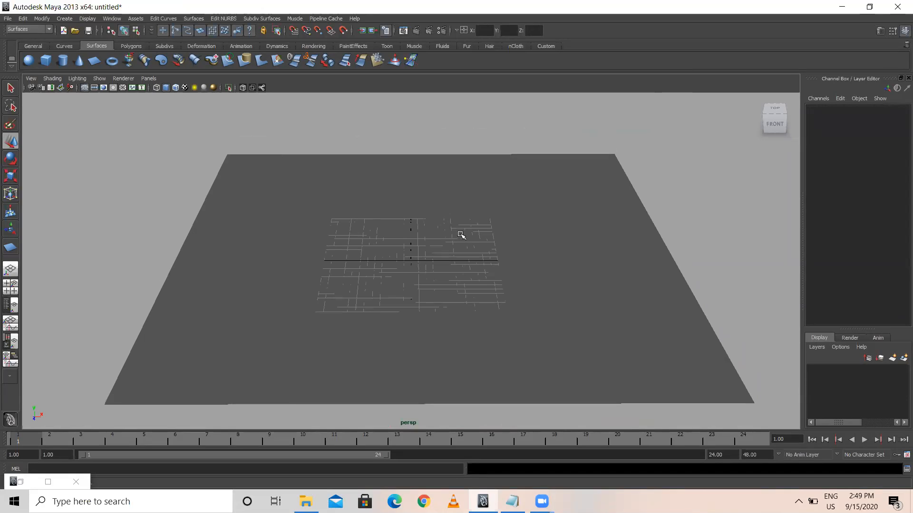
drag(283, 128, 284, 155)
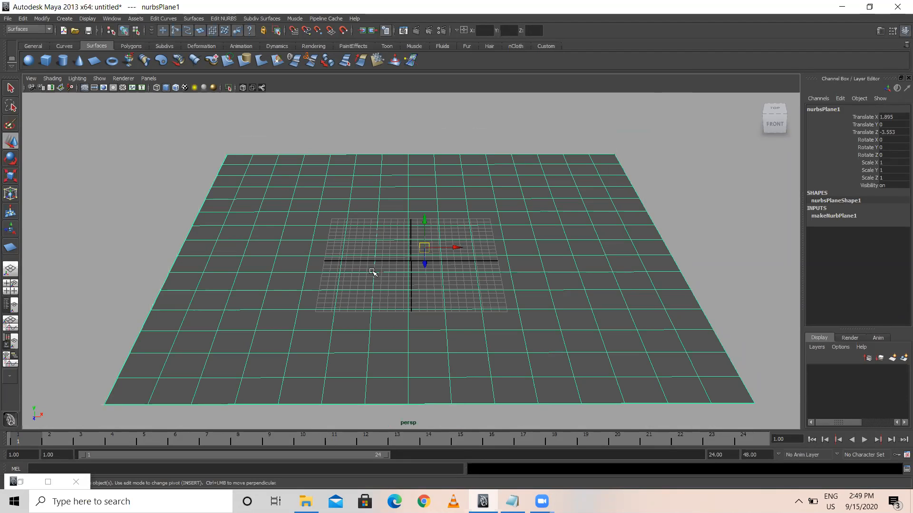
click(223, 19)
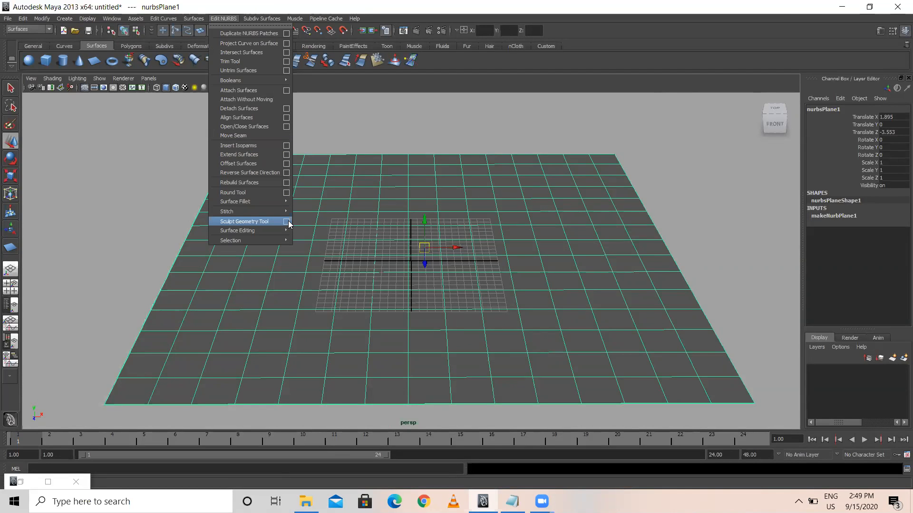
click(286, 221)
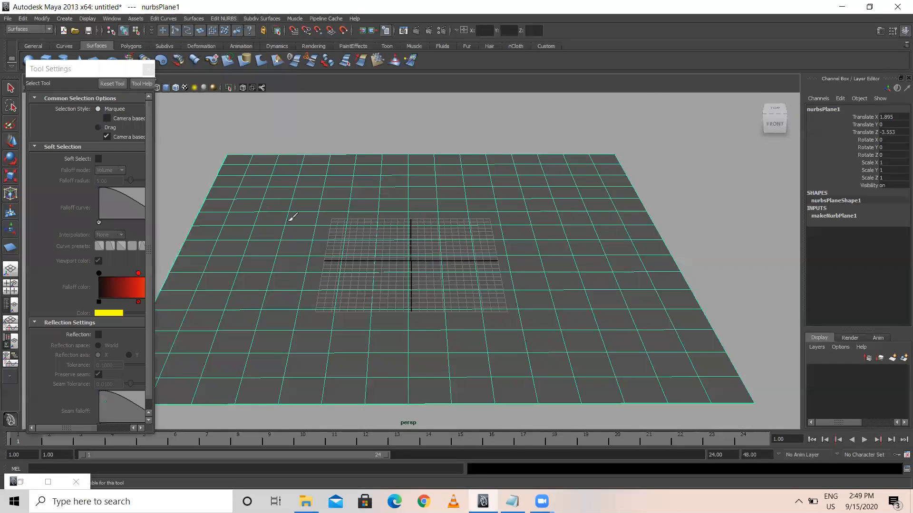
drag(98, 70, 75, 23)
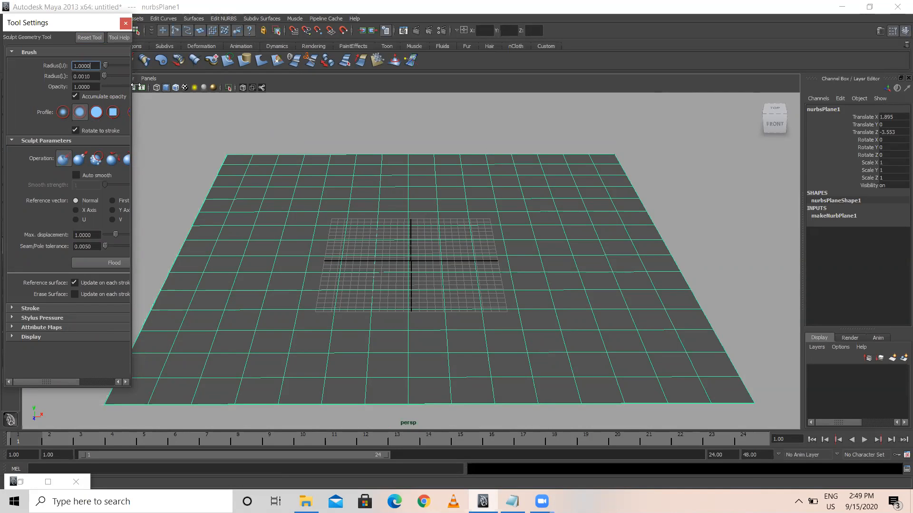
drag(134, 86, 225, 91)
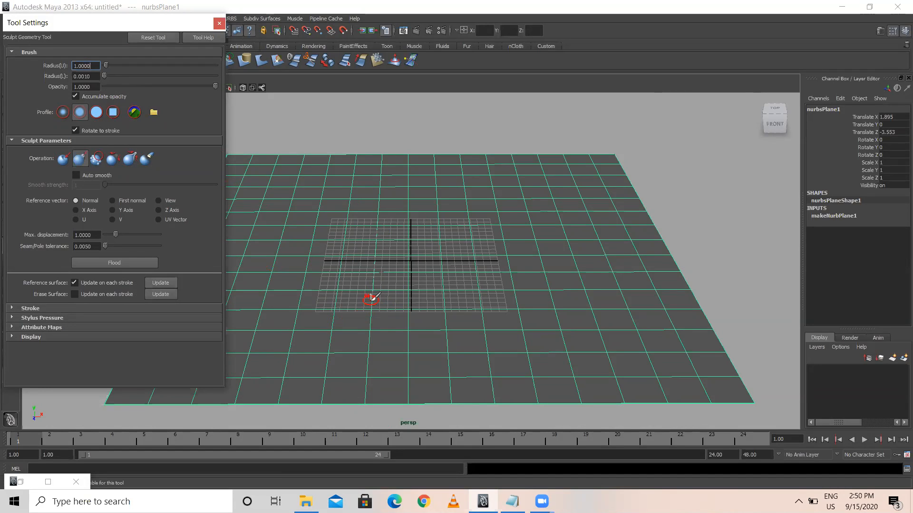
Adjust the sculpt brush's upper radius to about 2.78.
click(394, 295)
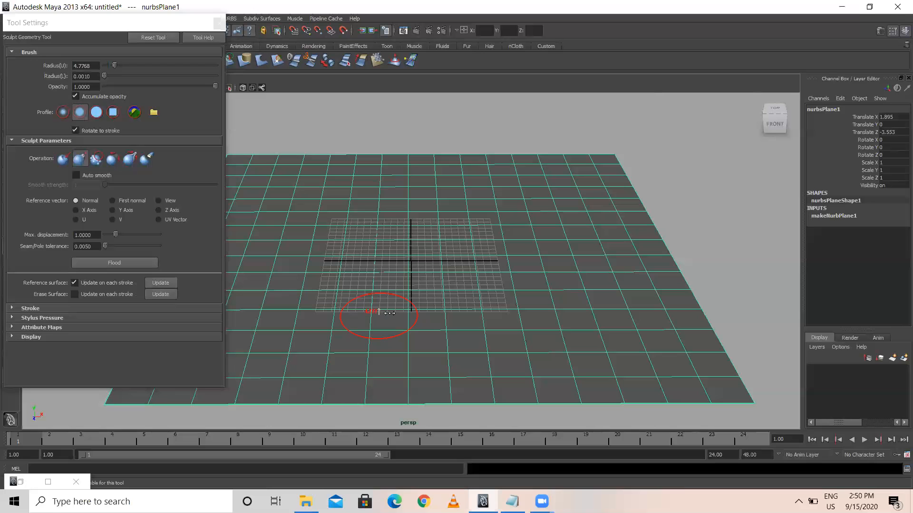
mouse_move(373, 312)
mouse_down()
mouse_move(418, 311)
mouse_move(364, 304)
mouse_up()
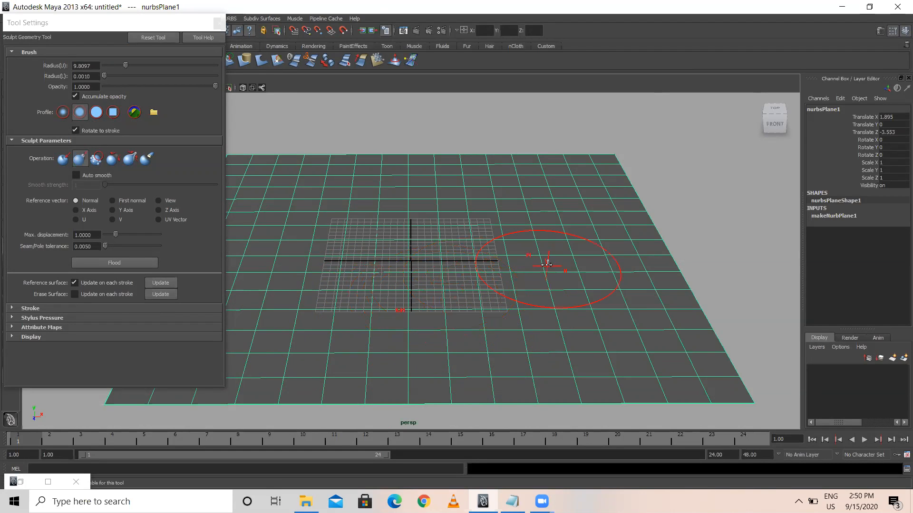
drag(522, 257, 511, 257)
scroll(511, 257, up, 2)
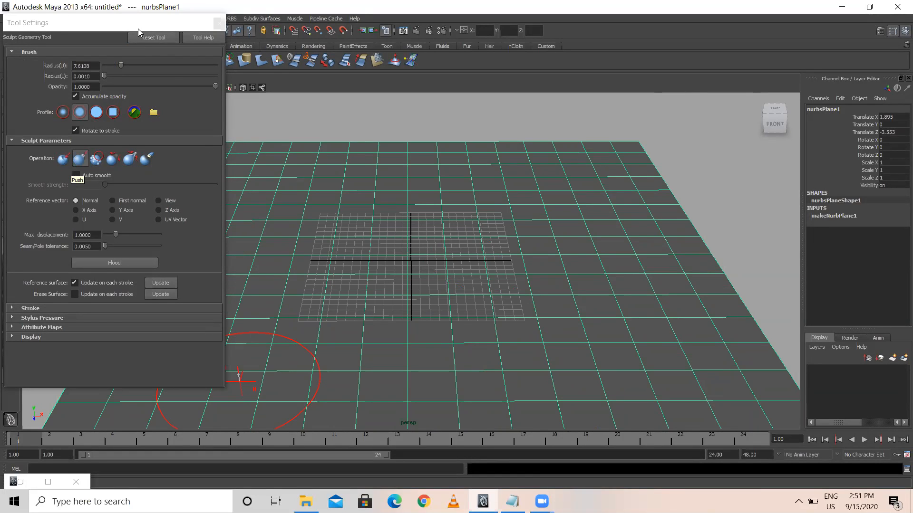
drag(121, 65, 115, 66)
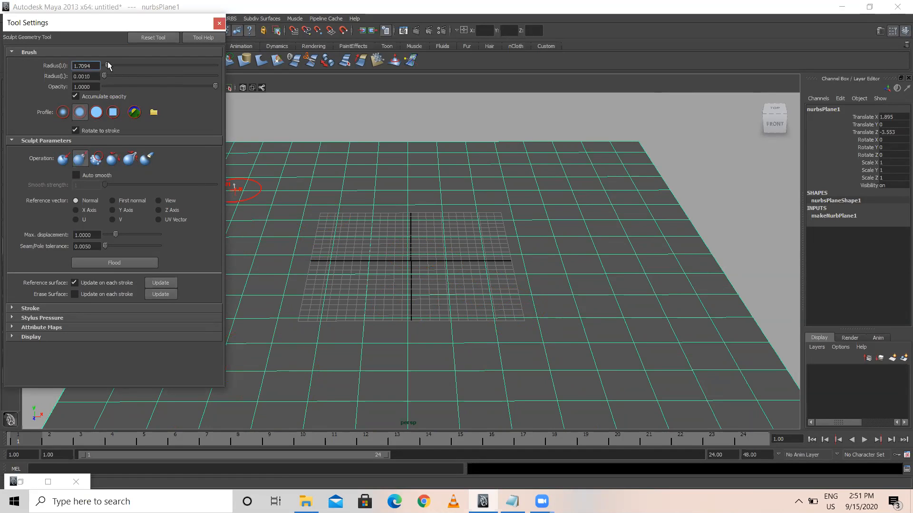
drag(111, 64, 113, 65)
drag(113, 70, 110, 70)
Sculpt gentle raised bumps across the whole plane with Pull strokes.
drag(429, 216, 473, 249)
mouse_move(593, 306)
mouse_down()
mouse_move(480, 352)
mouse_move(356, 336)
mouse_move(285, 238)
mouse_up()
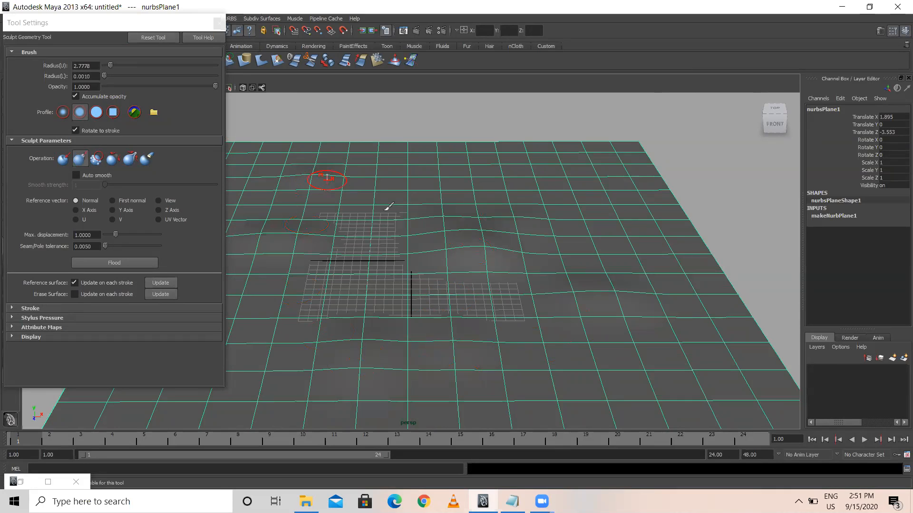
drag(562, 229, 605, 165)
drag(213, 391, 135, 394)
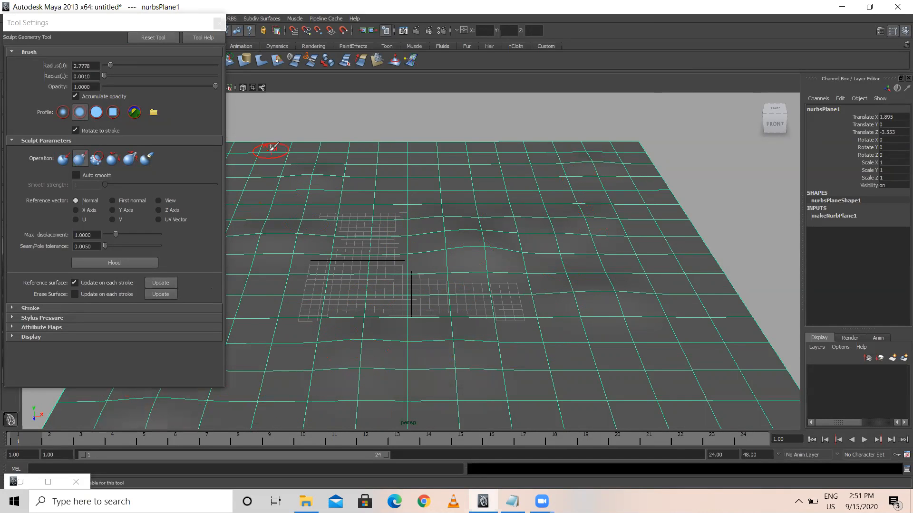
drag(273, 248, 244, 305)
mouse_move(391, 352)
mouse_down()
mouse_move(577, 342)
mouse_move(644, 271)
mouse_up()
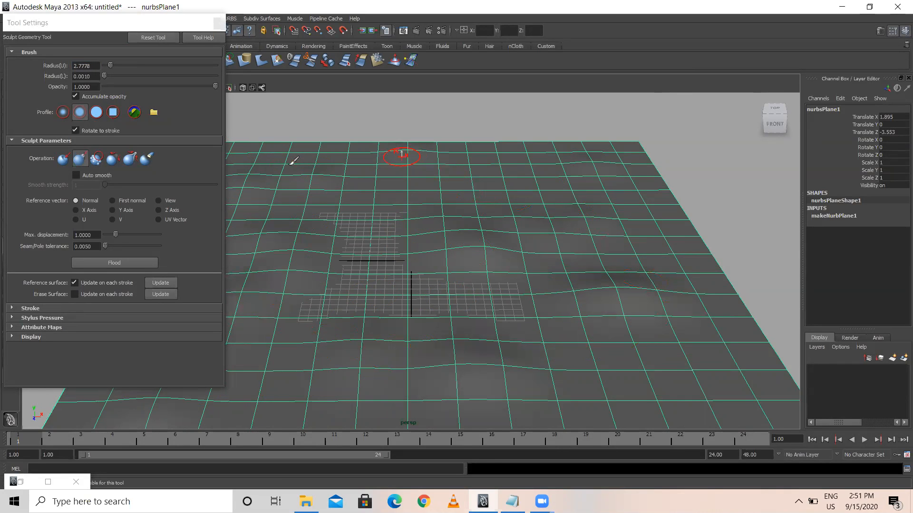
Switch the sculpt operation to Push with an opacity of about 0.65, and dock the tool settings beside the viewport.
click(82, 28)
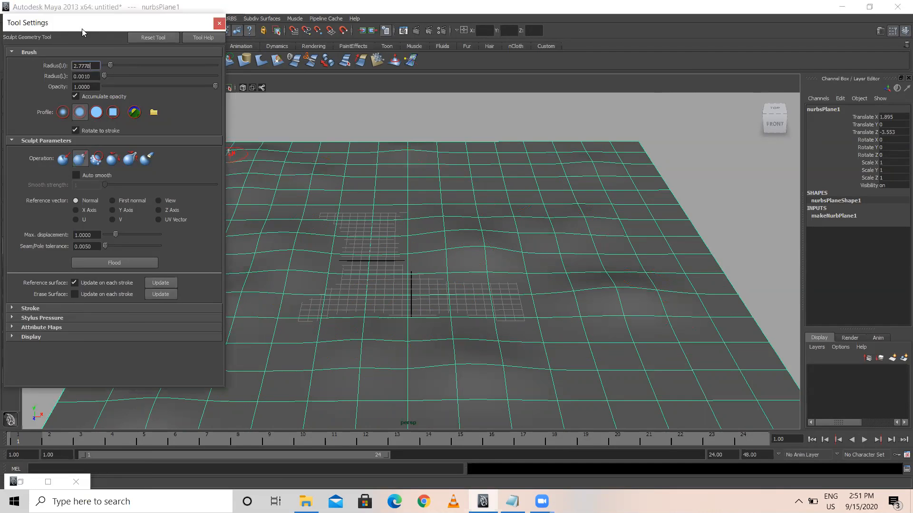
drag(82, 29, 3, 250)
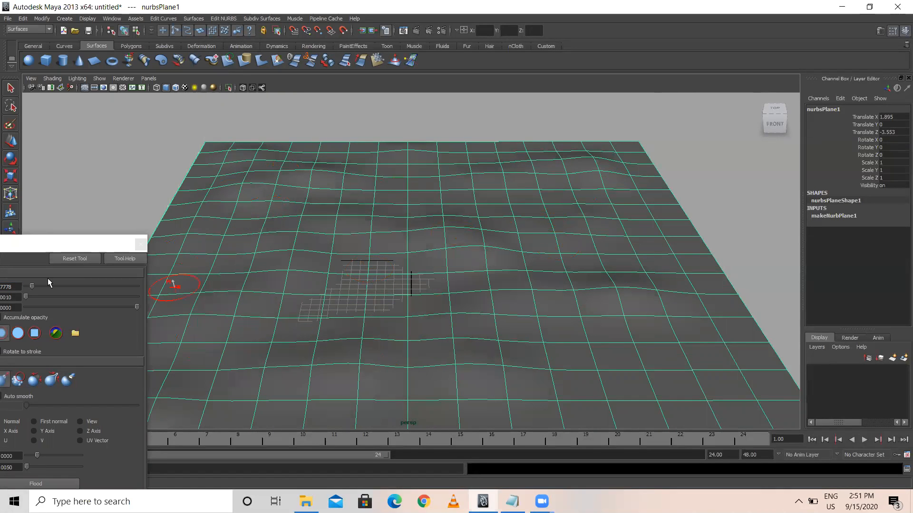
drag(26, 242, 154, 69)
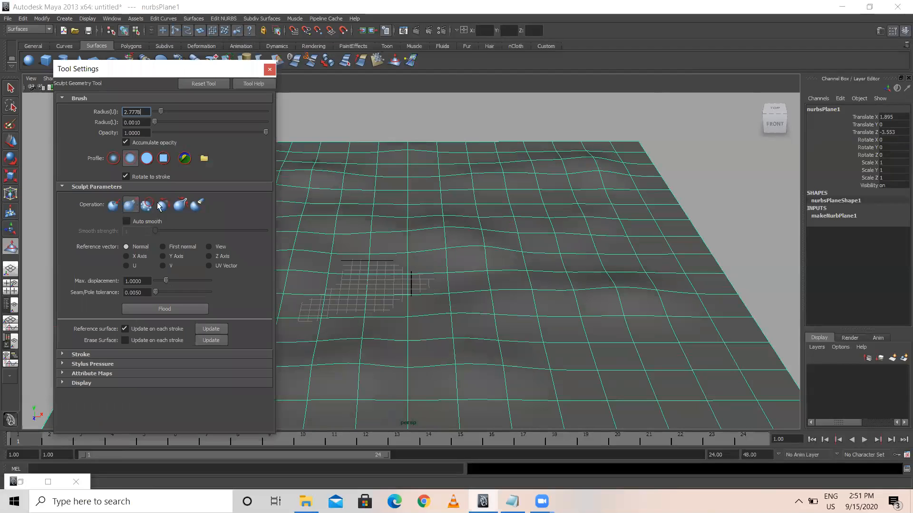
click(113, 205)
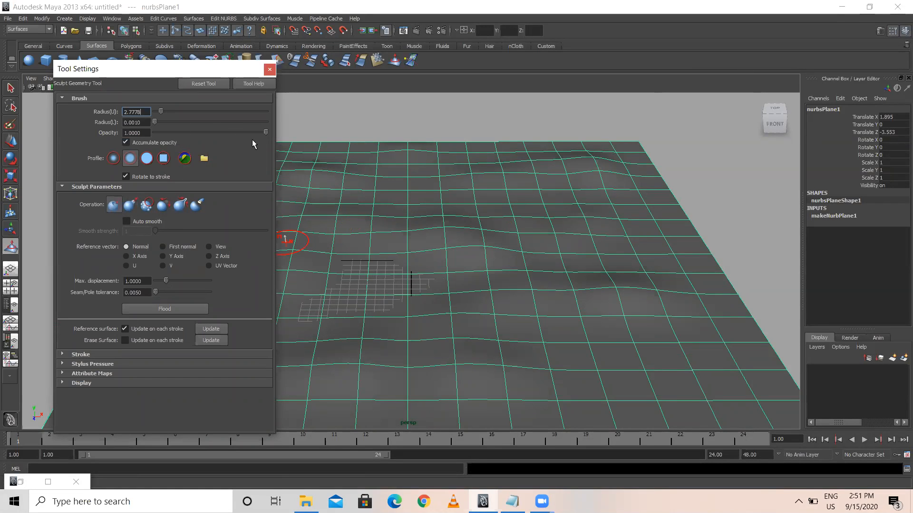
drag(238, 133, 228, 132)
drag(167, 71, 60, 147)
Sculpt shallow dips into the plane with Push strokes, and deselect the finished surface.
mouse_move(388, 205)
mouse_down()
mouse_move(554, 243)
mouse_move(428, 270)
mouse_up()
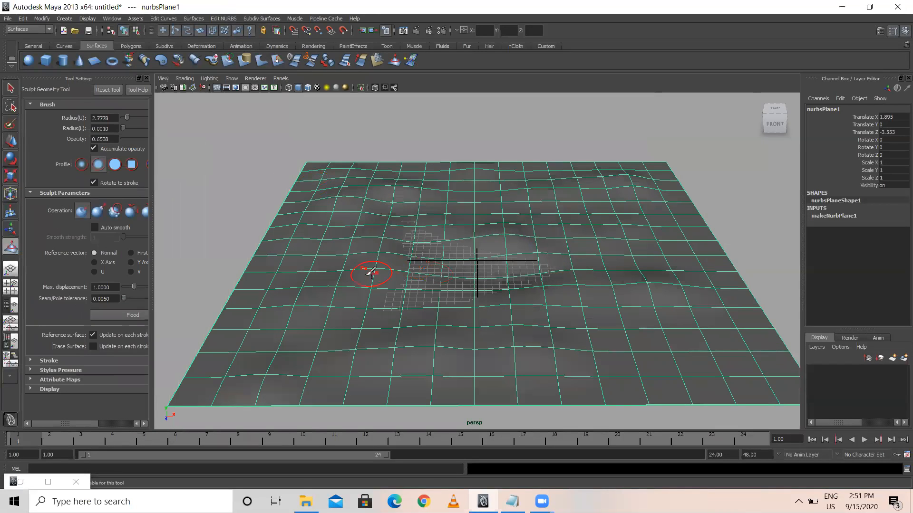
mouse_move(574, 313)
mouse_down()
mouse_move(632, 201)
mouse_move(496, 198)
mouse_move(344, 230)
mouse_move(455, 187)
mouse_up()
key(w)
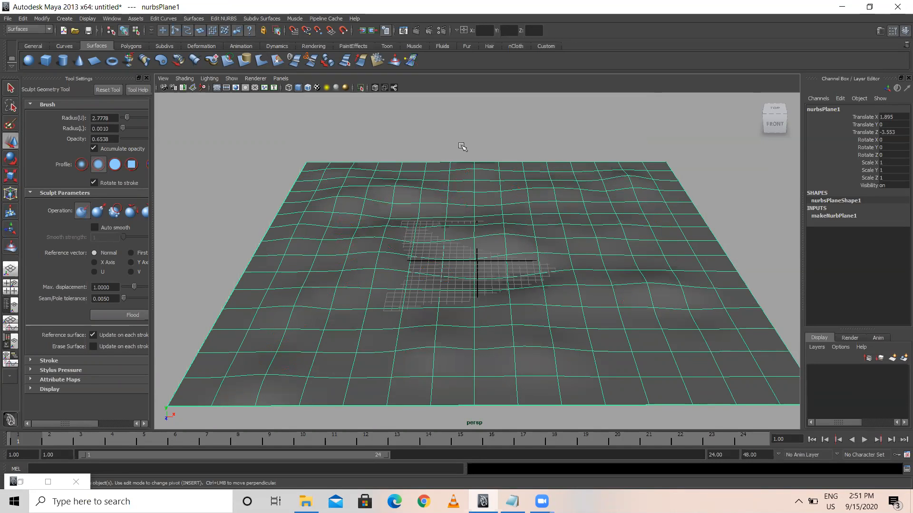
click(483, 110)
Hide the viewport grid and view the sculpted terrain from a low front angle.
alt+drag(499, 228, 643, 315)
alt+right_drag(552, 277, 505, 271)
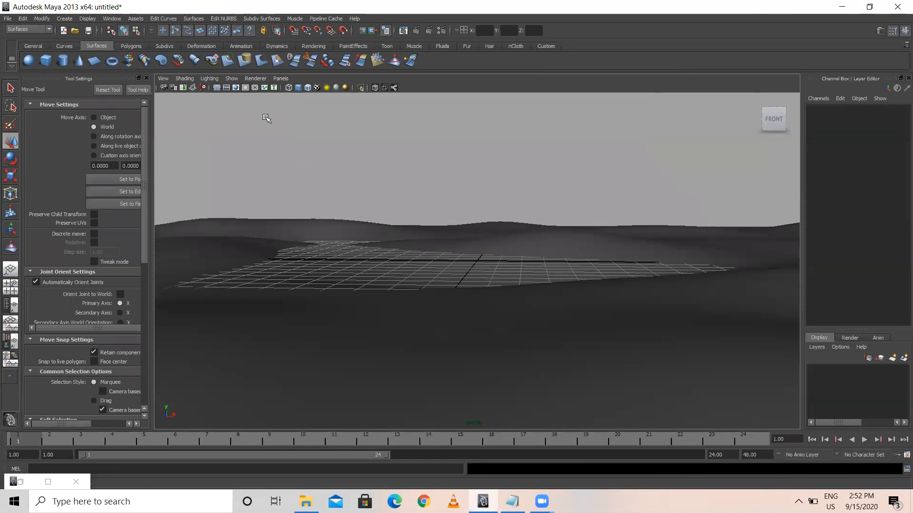
click(216, 88)
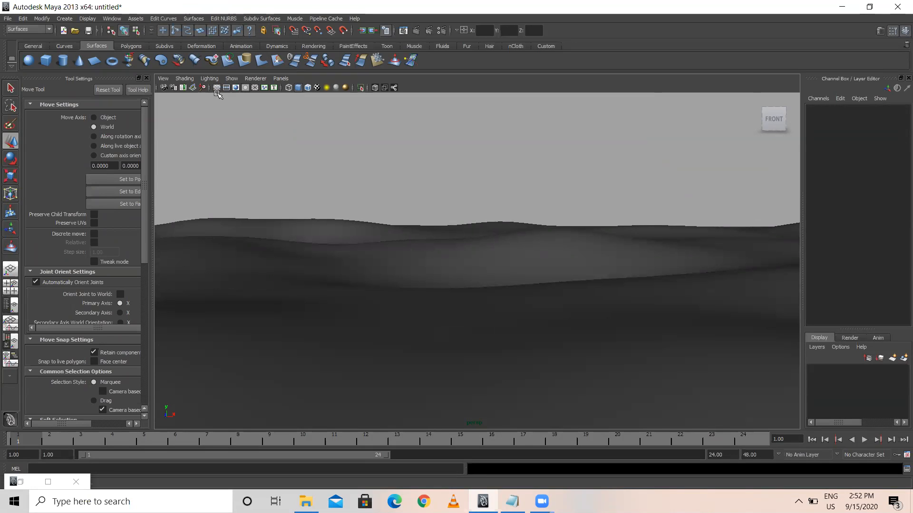
click(217, 88)
click(217, 87)
click(217, 87)
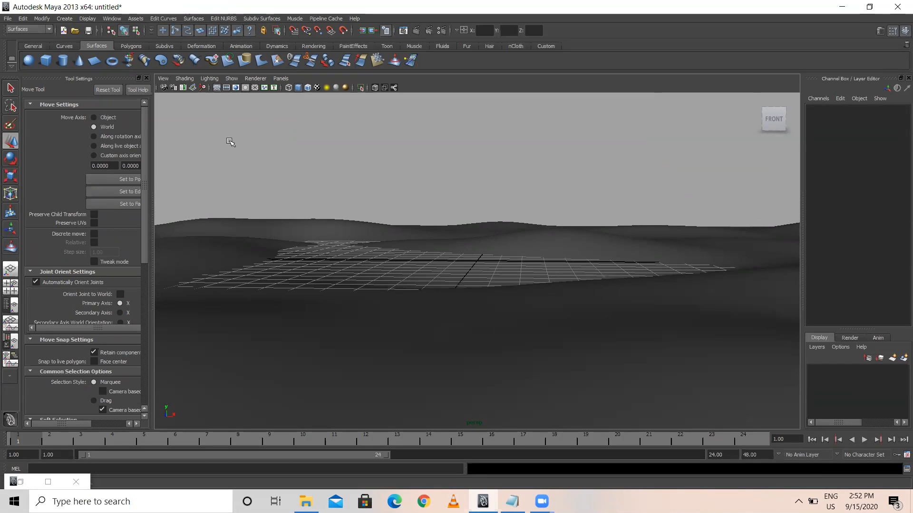
click(218, 88)
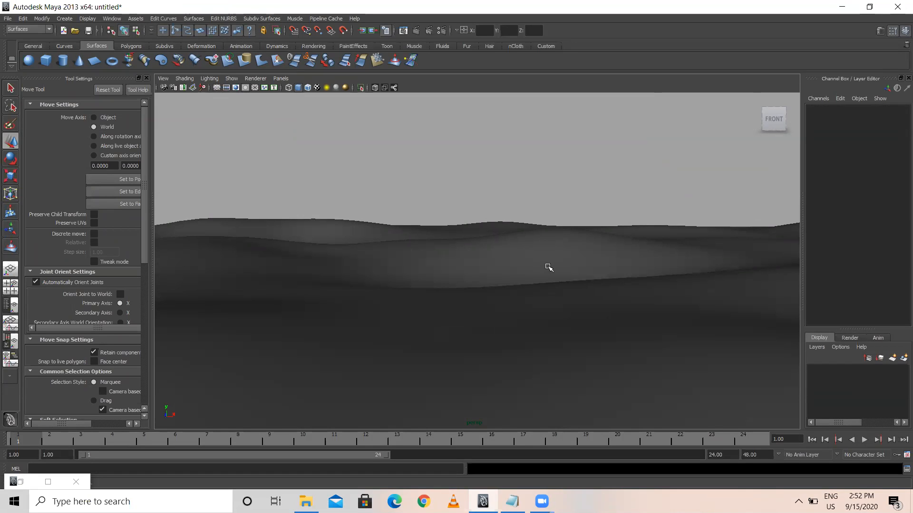
alt+drag(586, 240, 633, 292)
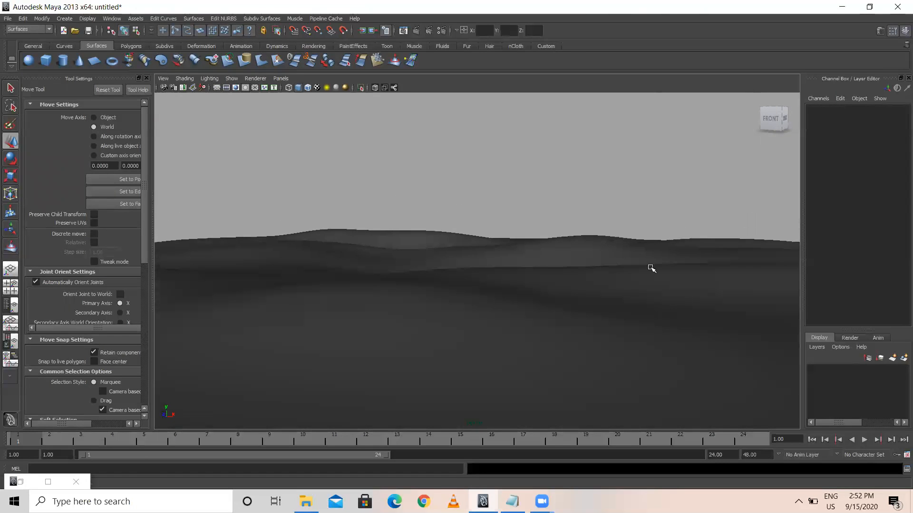
alt+drag(642, 251, 561, 214)
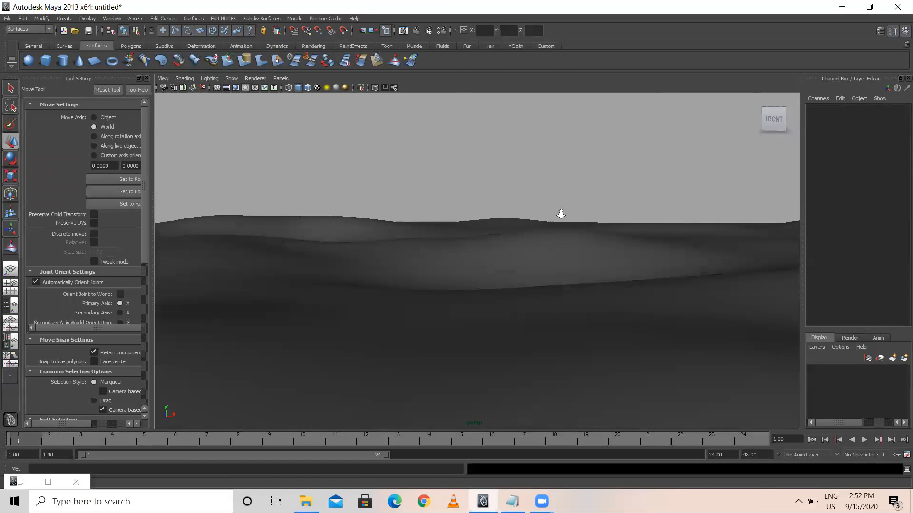
Test-render the low terrain view, close the render window, and display the ground plane at its finest smoothness.
click(416, 30)
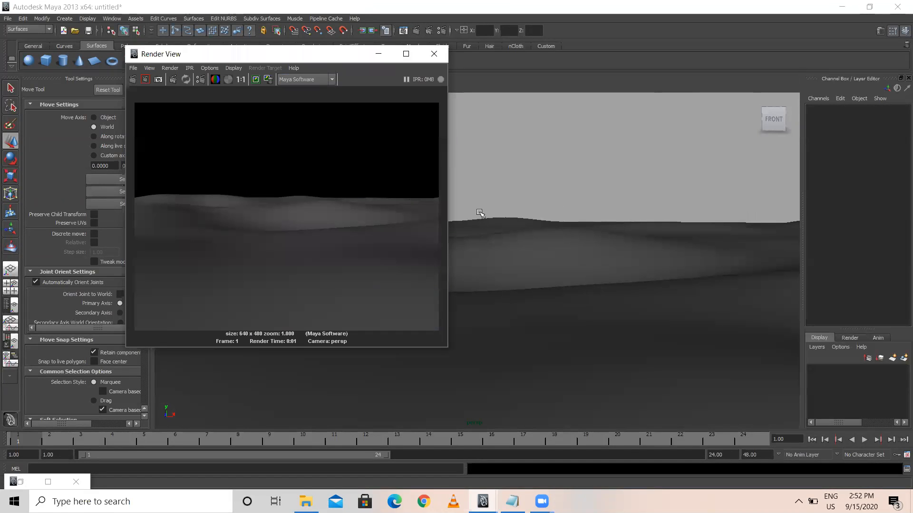
key(alt+F4)
click(471, 259)
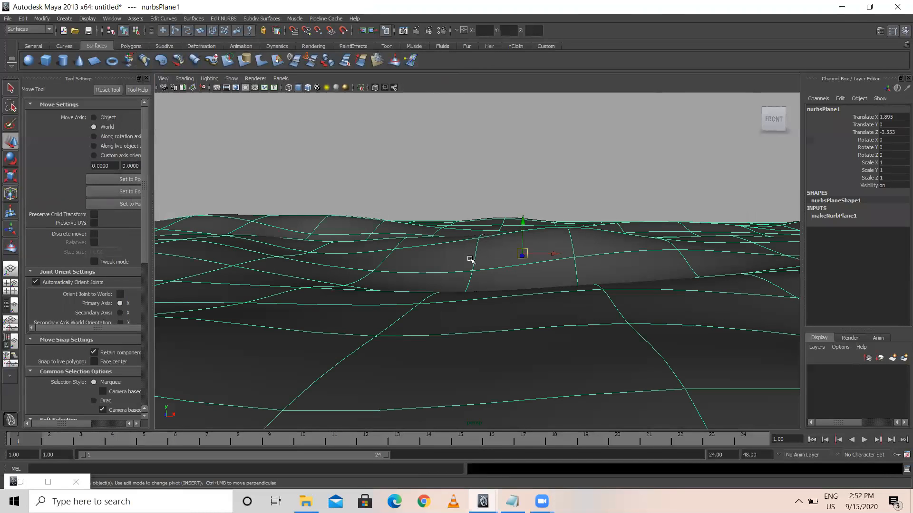
key(3)
click(470, 259)
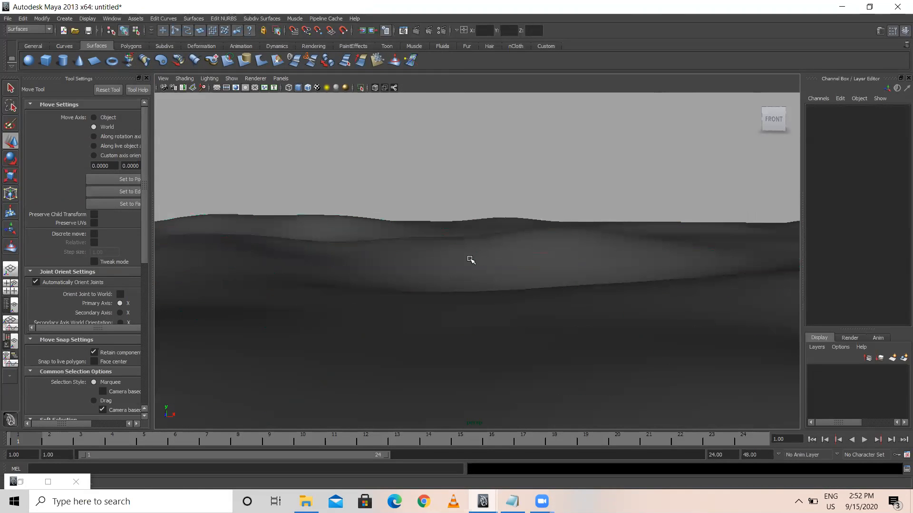
Duplicate the sculpted plane and move the copy behind the original along Z to about -61.6.
click(470, 259)
key(f)
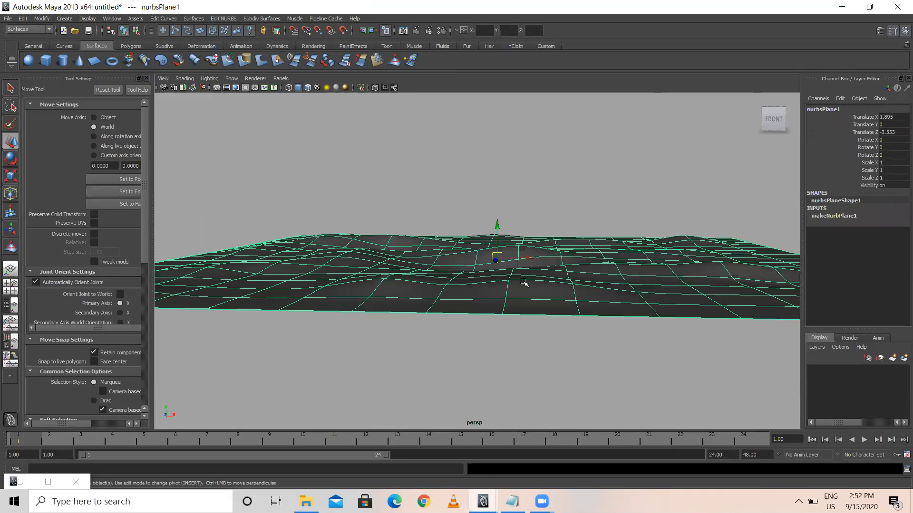
alt+drag(473, 292, 519, 319)
key(ctrl+d)
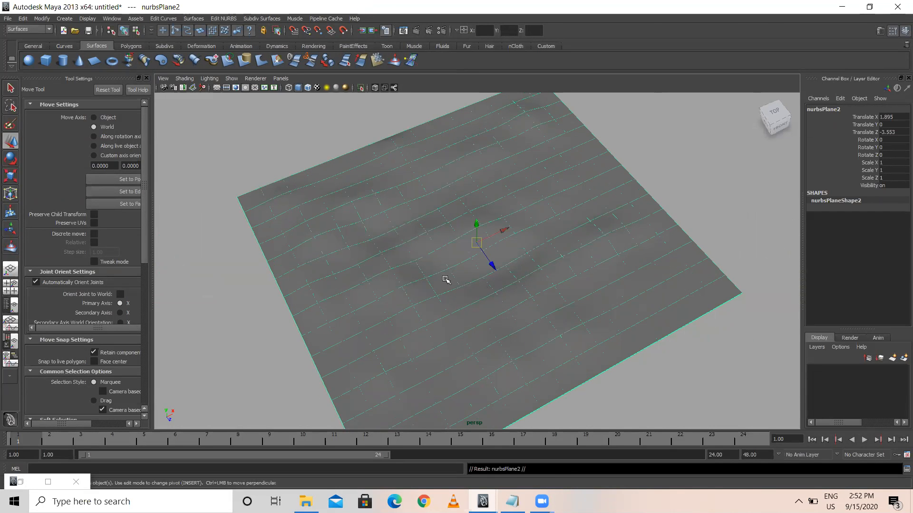
alt+drag(418, 295, 190, 249)
scroll(322, 253, down, 5)
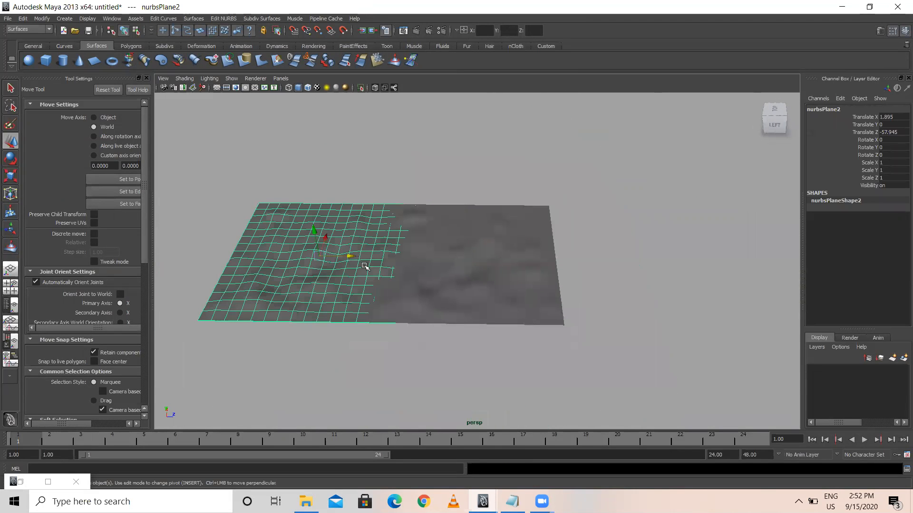
drag(350, 257, 338, 256)
Scale the rear copy into tall, wide mountains, about 1.8 in X, 7.2 in Y and 1.37 in Z.
key(r)
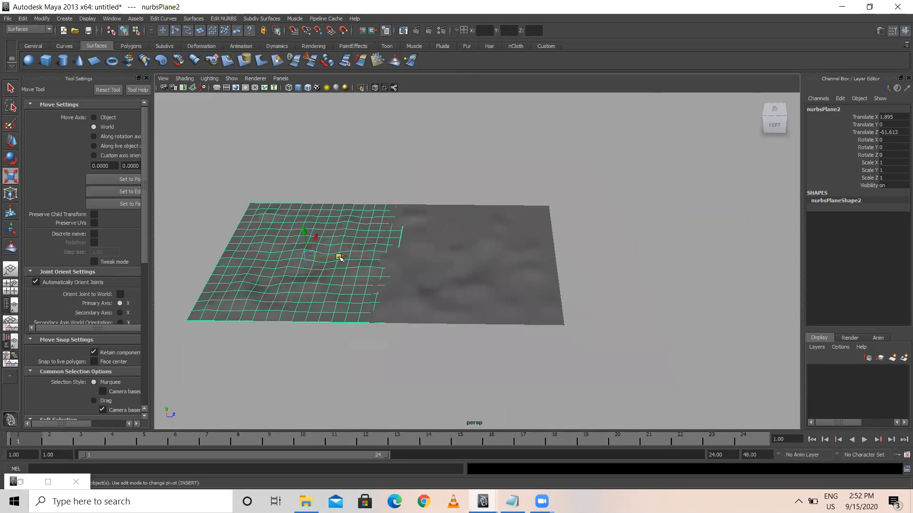
drag(303, 221, 316, 180)
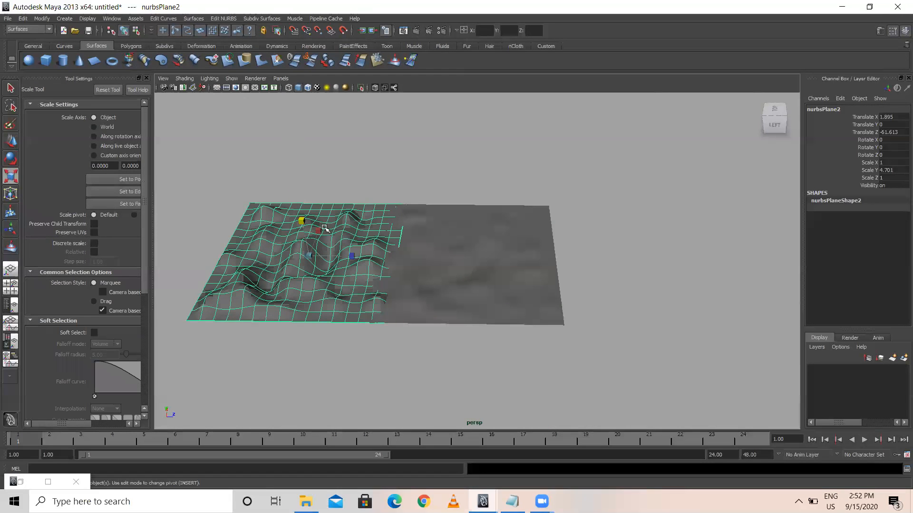
drag(304, 222, 294, 189)
drag(356, 259, 369, 260)
drag(318, 230, 338, 217)
Flatten the front ground plane and enlarge it uniformly, to about 1.52 in X, 0.58 in Y and 1.52 in Z.
alt+drag(492, 296, 400, 266)
alt+right_drag(399, 266, 903, 359)
alt+drag(567, 279, 572, 281)
drag(481, 189, 504, 241)
click(529, 238)
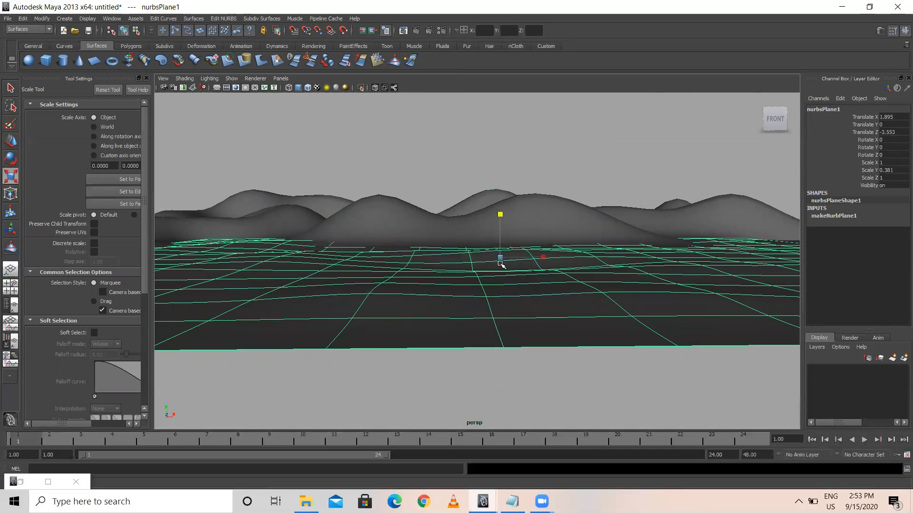
alt+right_drag(499, 261, 497, 277)
drag(494, 258, 656, 269)
click(502, 151)
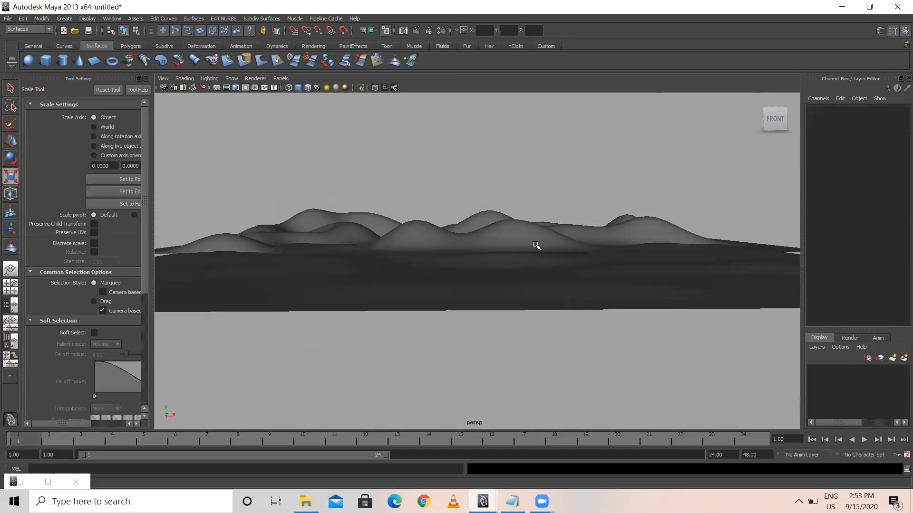
Examine how the ground and the mountains line up from several angles, and select the mountain plane.
scroll(537, 246, up, 5)
alt+drag(492, 237, 239, 254)
click(485, 199)
alt+right_drag(238, 255, 209, 257)
click(467, 279)
click(255, 209)
alt+drag(426, 277, 350, 235)
alt+drag(406, 253, 464, 244)
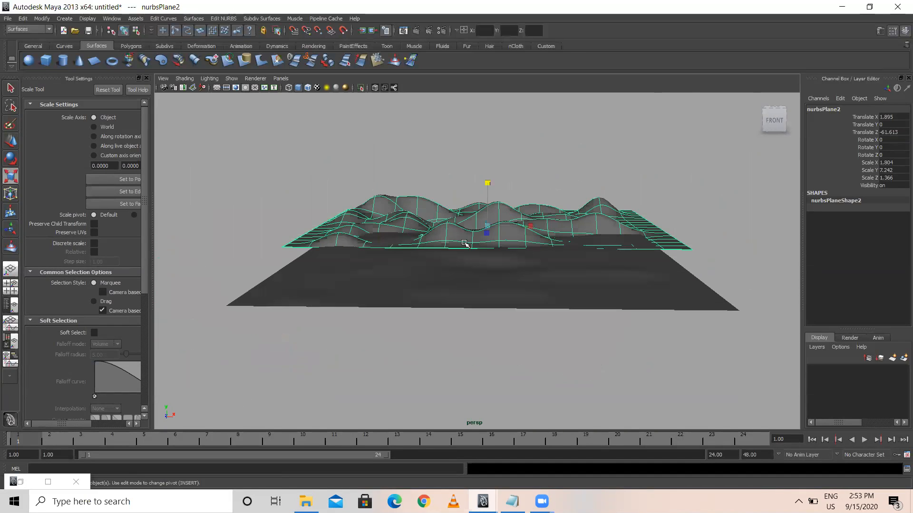
Scale the mountain plane to about 1.39 in X, 4.4 in Y and 1.05 in Z, and shift it to about 33.3 in X.
key(w)
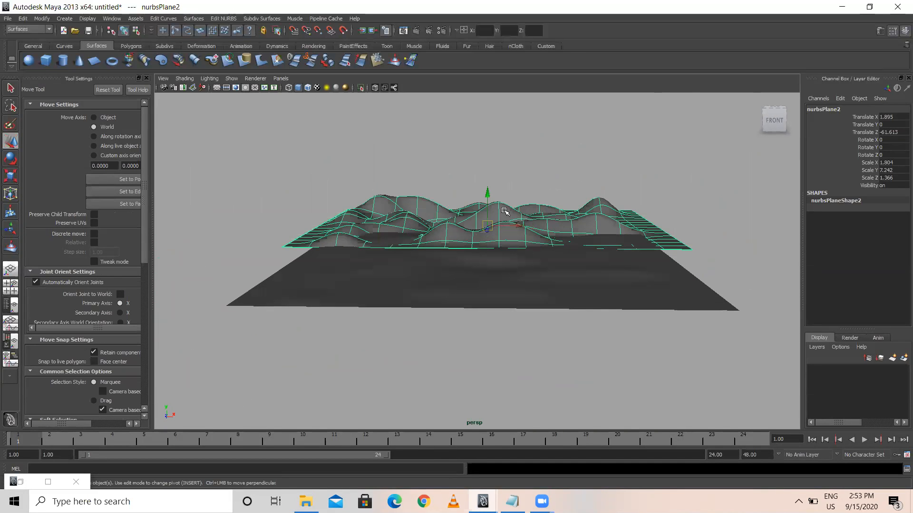
key(r)
drag(489, 183, 487, 199)
key(w)
mouse_move(523, 226)
mouse_down()
mouse_move(603, 226)
mouse_move(528, 226)
mouse_up()
key(r)
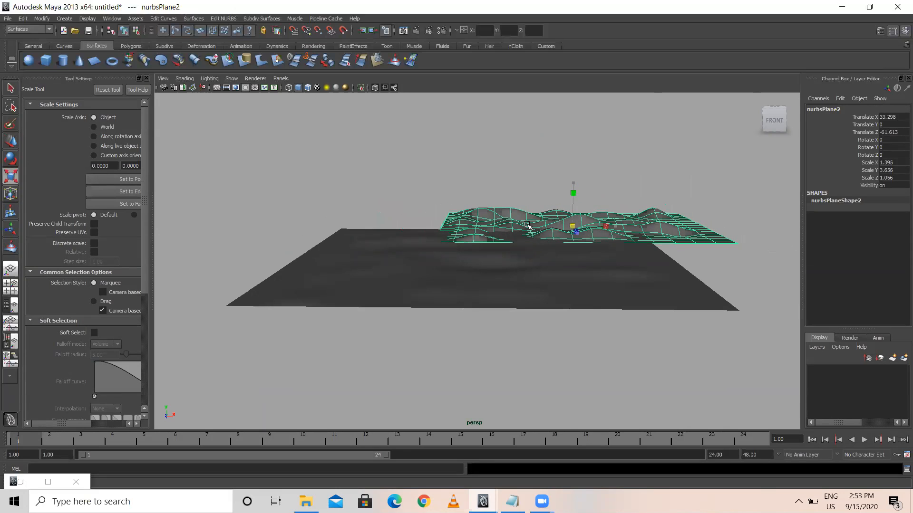
drag(575, 185, 576, 175)
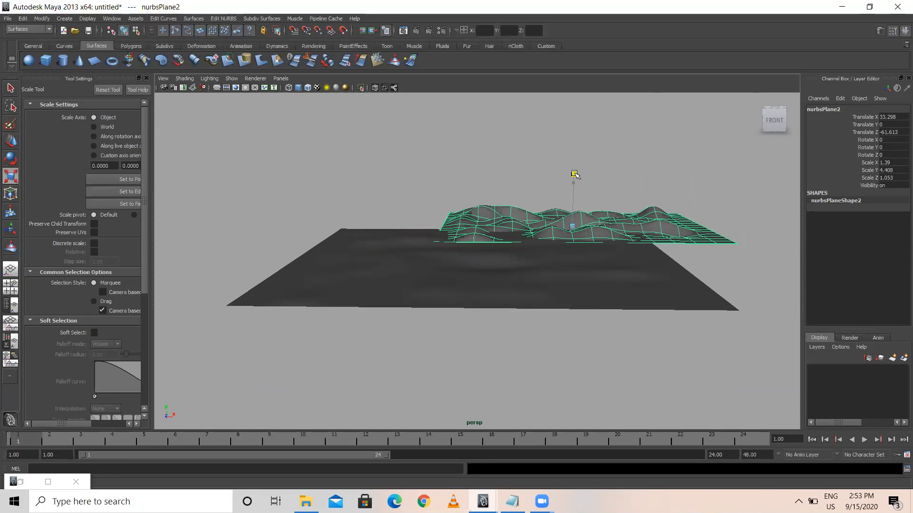
Duplicate the mountain plane, move the copy to about -34.6 in X, and narrow its X scale to about 1.19.
key(ctrl+d)
key(w)
drag(609, 223, 424, 240)
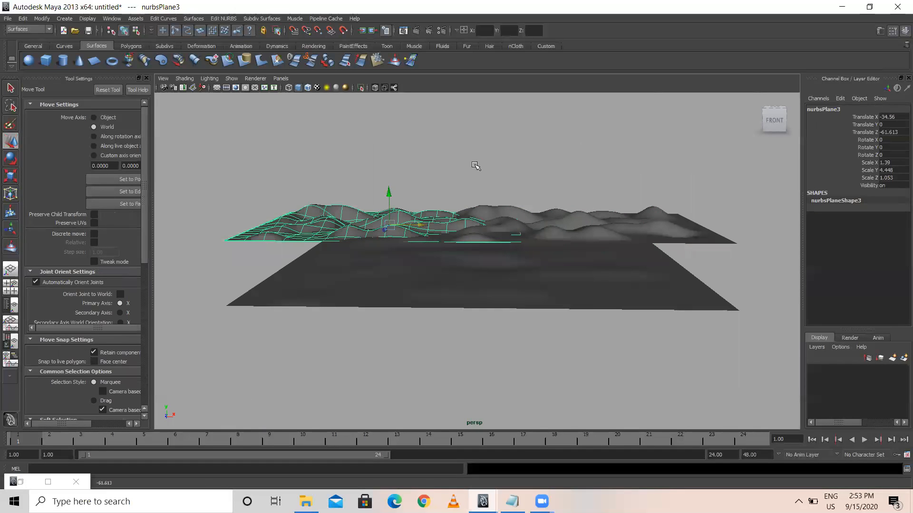
key(r)
drag(433, 226, 415, 227)
click(497, 164)
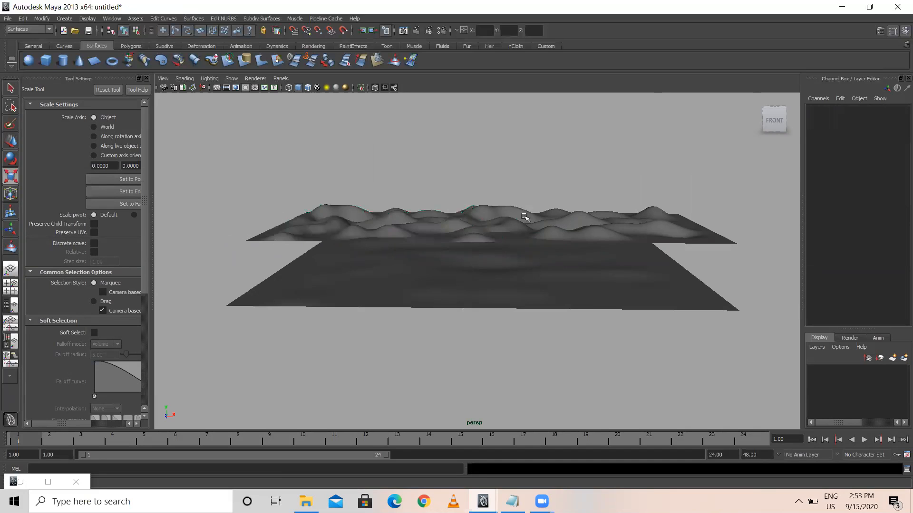
Select both mountain planes, heighten them to a Y scale of about 8.1, and lower them slightly.
alt+drag(489, 250, 452, 222)
drag(391, 189, 531, 209)
drag(279, 188, 277, 167)
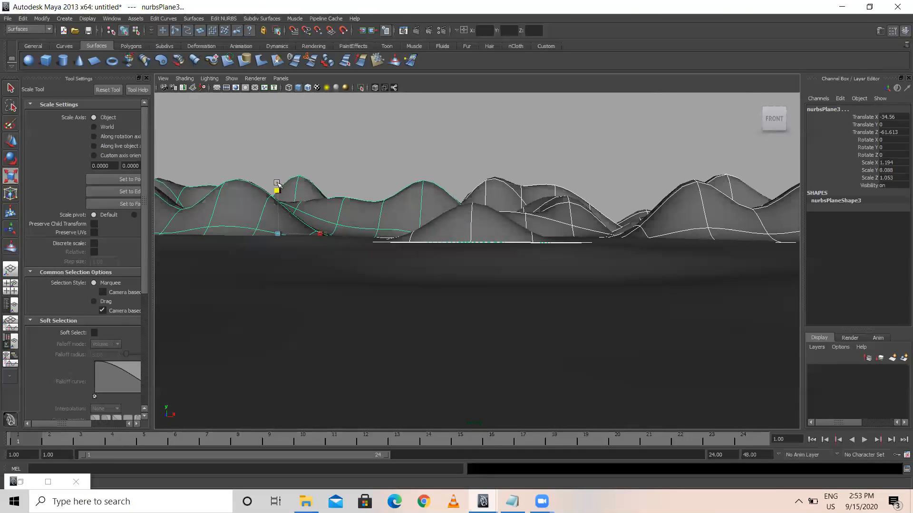
key(w)
drag(278, 200, 279, 203)
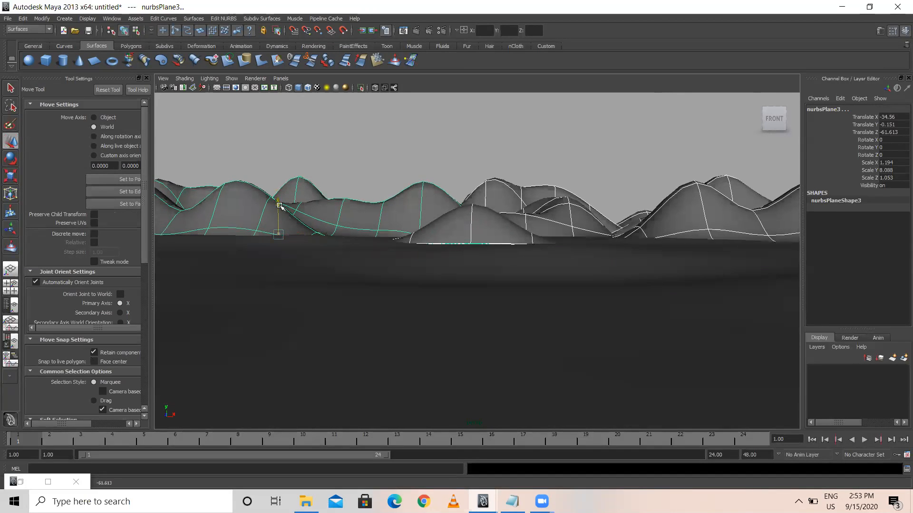
click(514, 167)
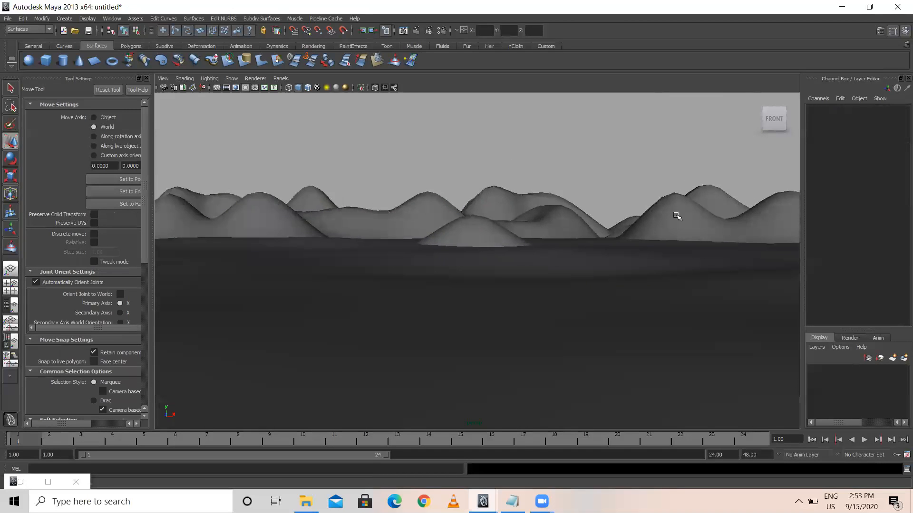
Move the left mountain plane inward along X toward the right mountain plane.
click(362, 216)
drag(320, 240, 379, 240)
click(376, 162)
mouse_move(561, 230)
alt+mouse_down()
mouse_move(589, 230)
mouse_move(489, 228)
mouse_move(552, 236)
alt+mouse_up()
Widen the ground plane to about 1.94 in X, 0.67 in Y and 1.75 in Z, and move it to about 5.3 in X.
click(492, 277)
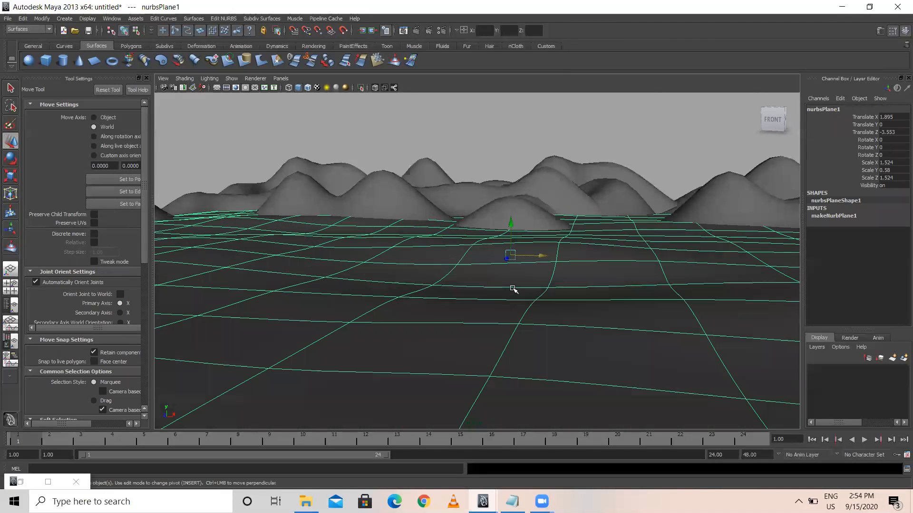
drag(514, 280, 537, 281)
alt+drag(475, 300, 471, 285)
scroll(507, 313, down, 3)
alt+drag(507, 312, 494, 327)
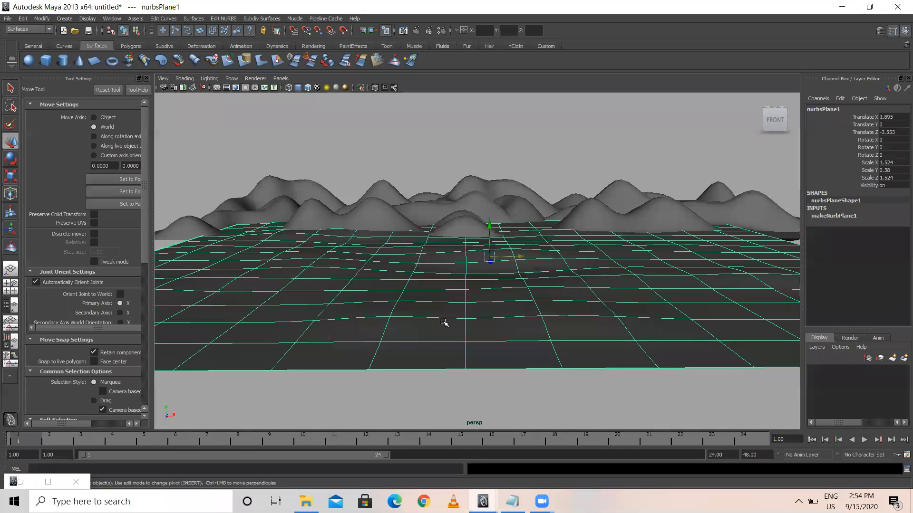
key(r)
scroll(456, 317, down, 5)
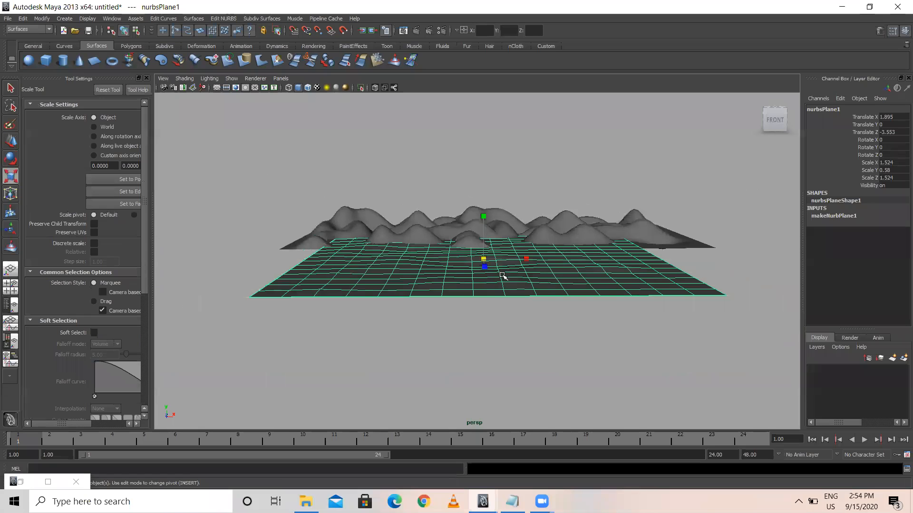
drag(483, 261, 522, 259)
key(w)
key(r)
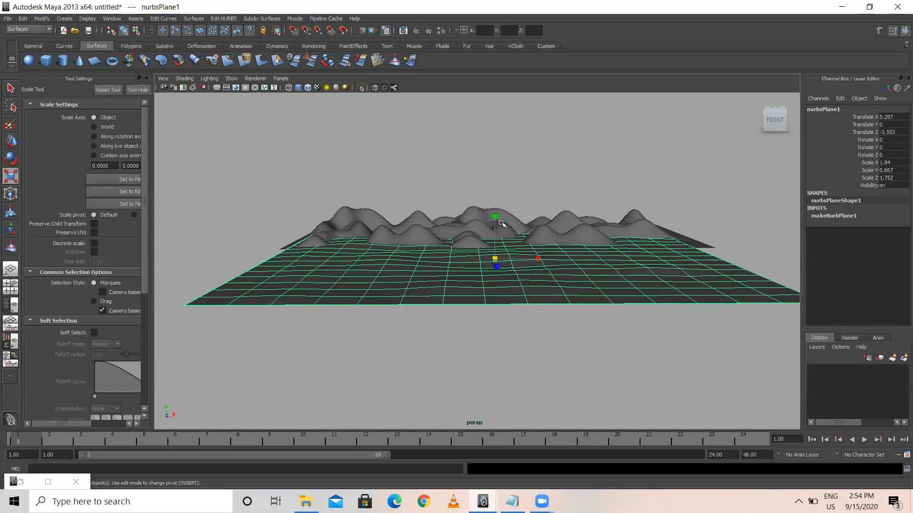
Check the enlarged ground against the mountains from a low front angle with everything deselected.
click(501, 224)
click(509, 268)
key(w)
scroll(612, 281, up, 5)
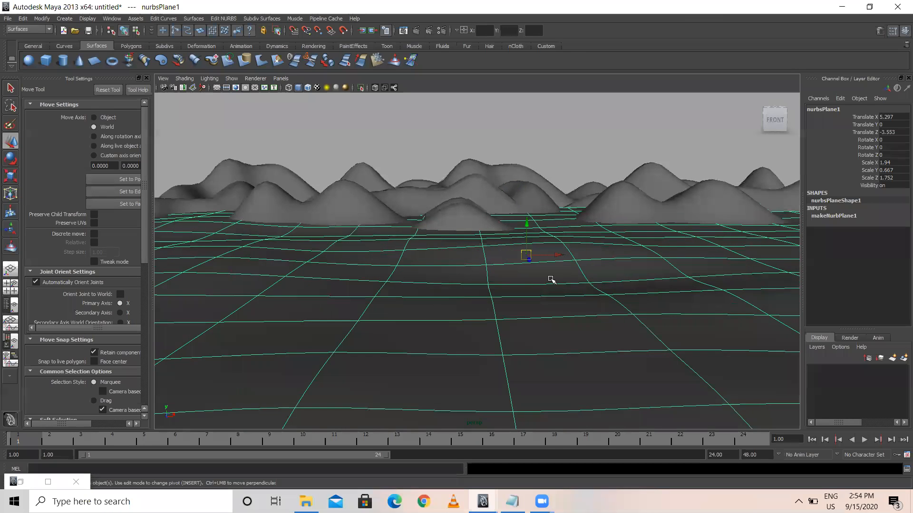
alt+drag(552, 280, 550, 273)
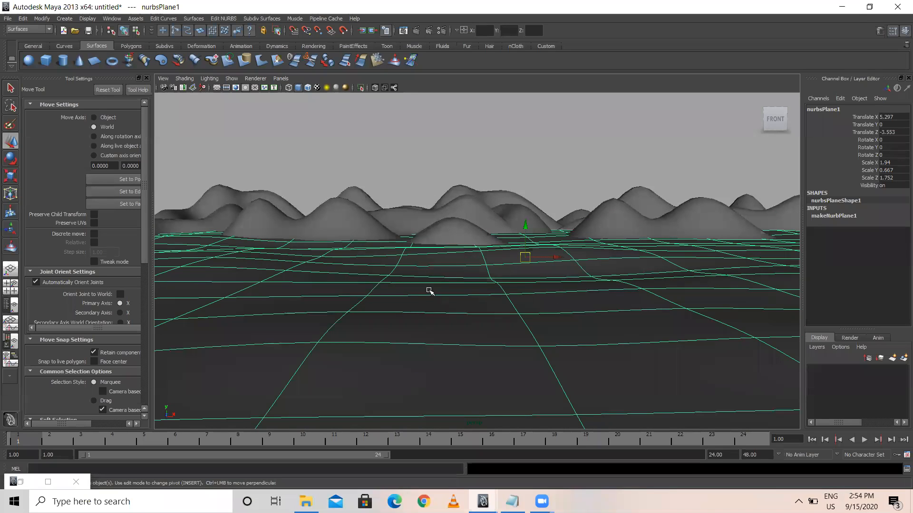
click(444, 152)
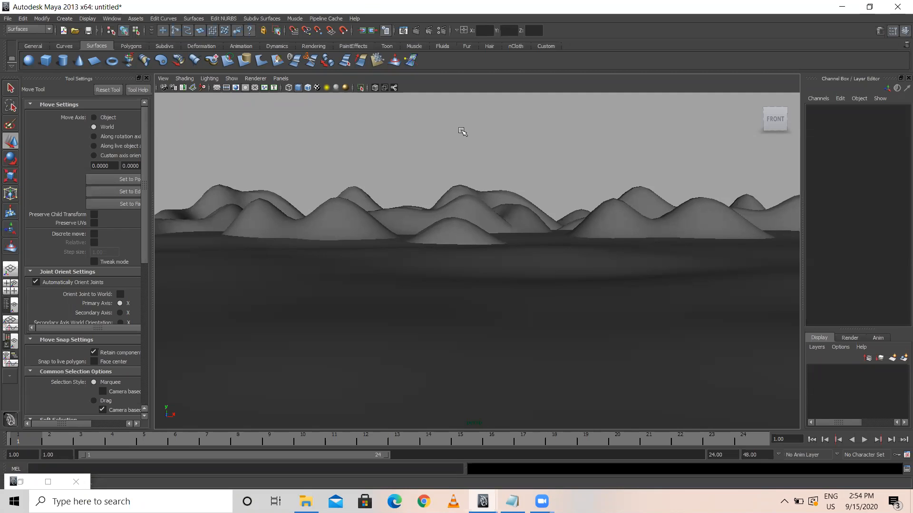
click(480, 323)
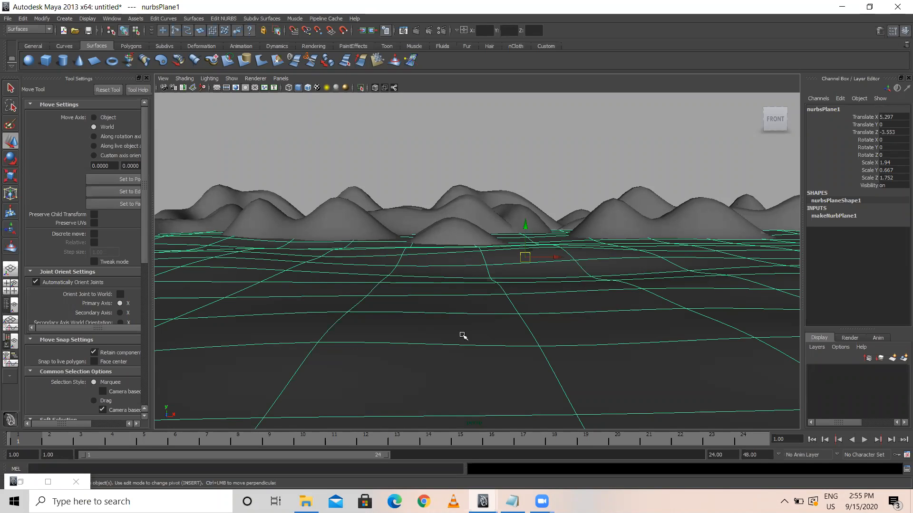
right_click(475, 328)
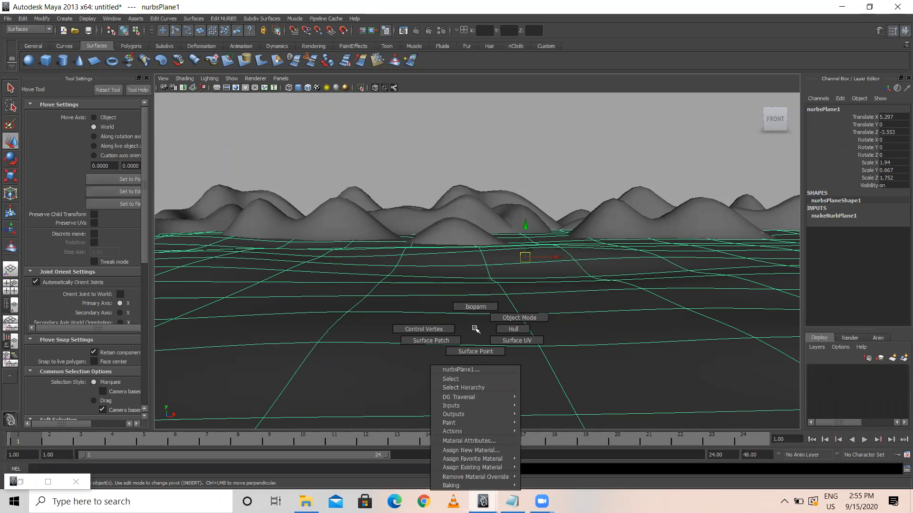
click(475, 351)
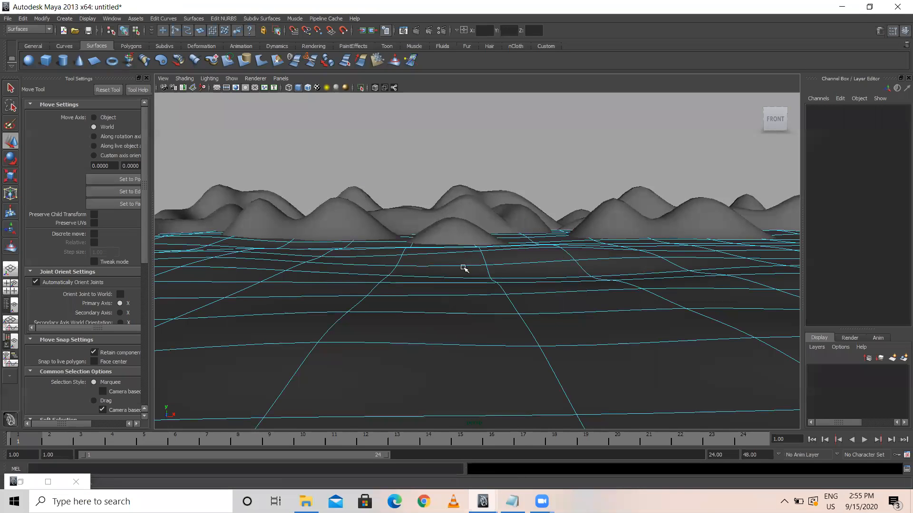
right_click(408, 250)
click(414, 271)
Assign a new Ocean Shader material to the ground plane, enlarging the material dialog to see the full list.
click(414, 271)
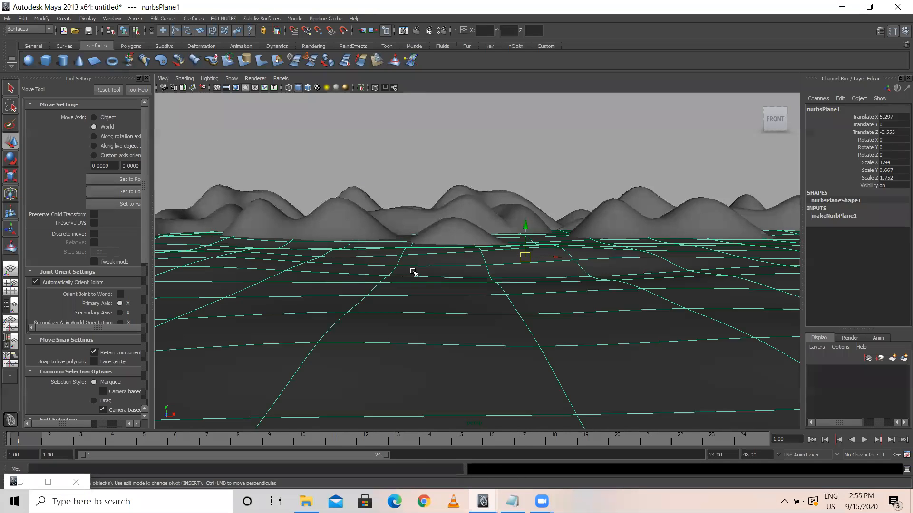
right_click(393, 274)
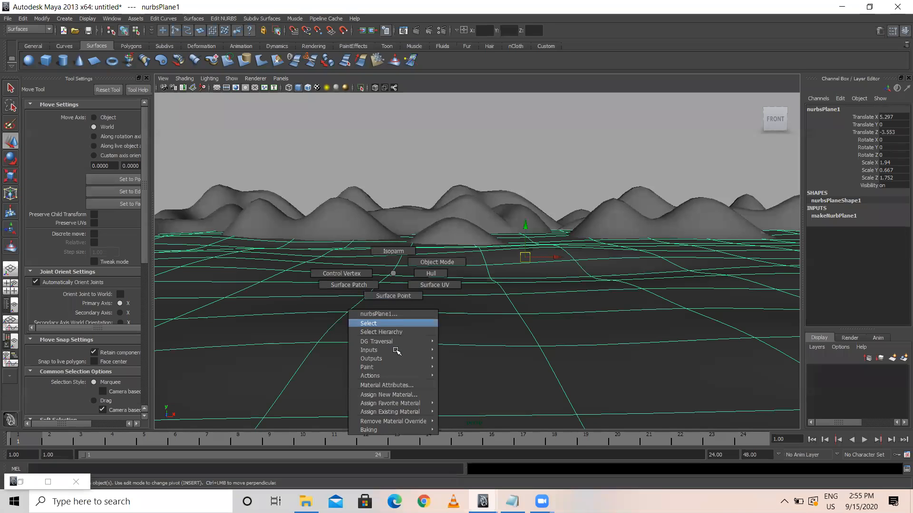
click(425, 395)
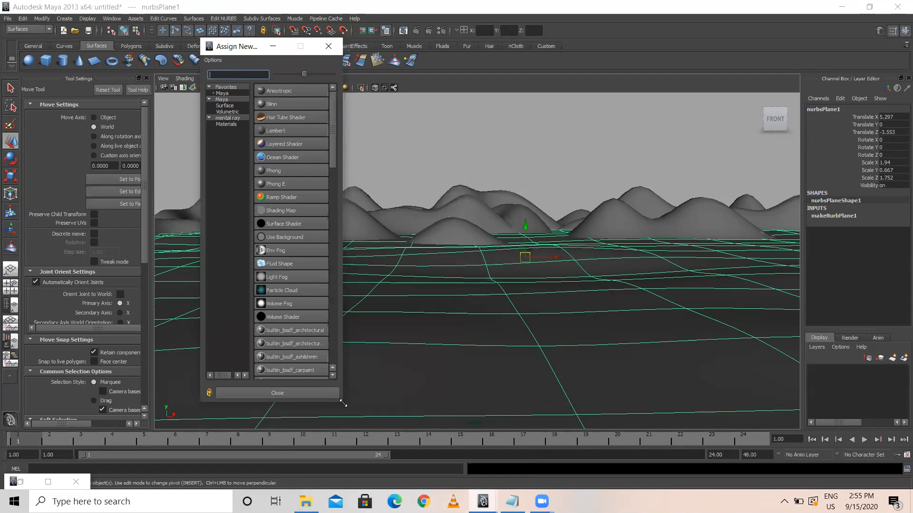
drag(344, 403, 408, 434)
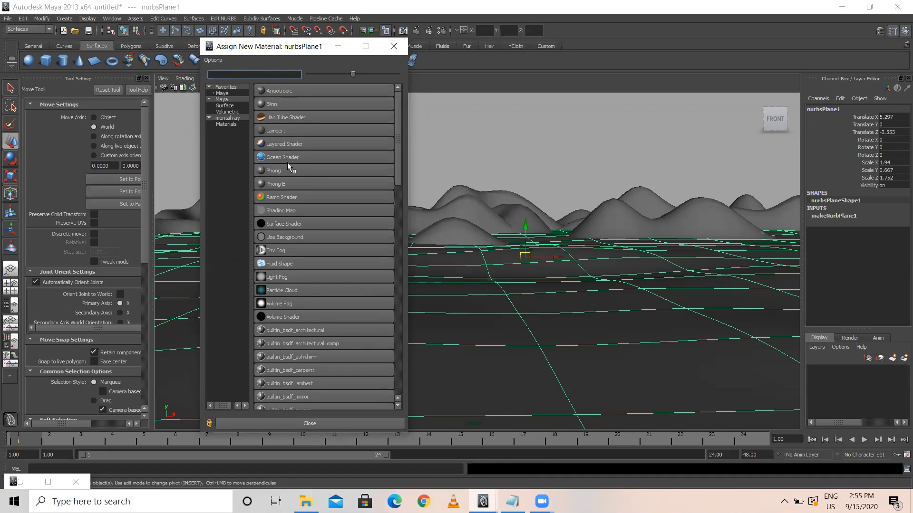
click(903, 396)
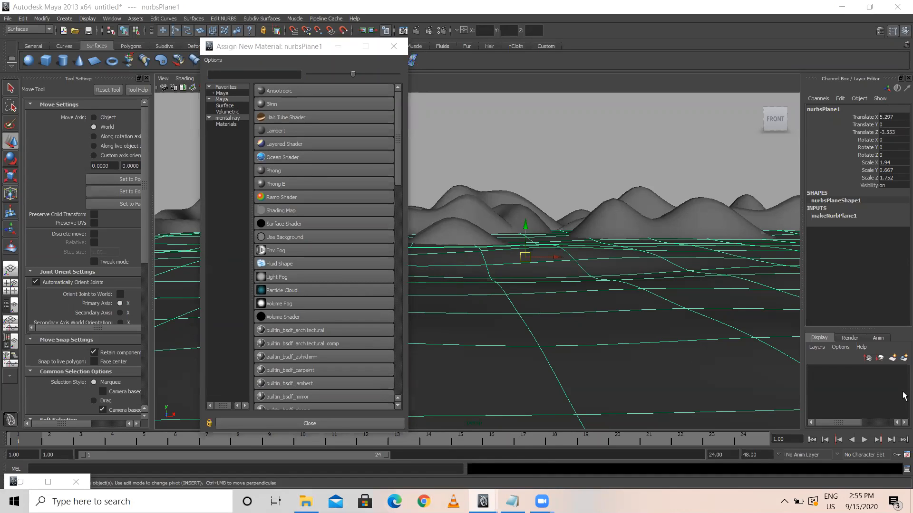
click(284, 156)
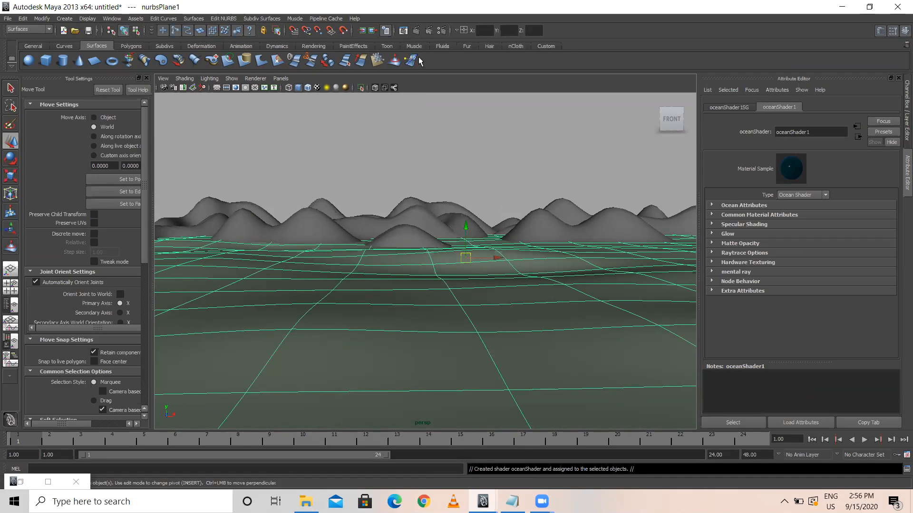
Set the render image size preset to HD 720 in the Render Settings.
click(441, 32)
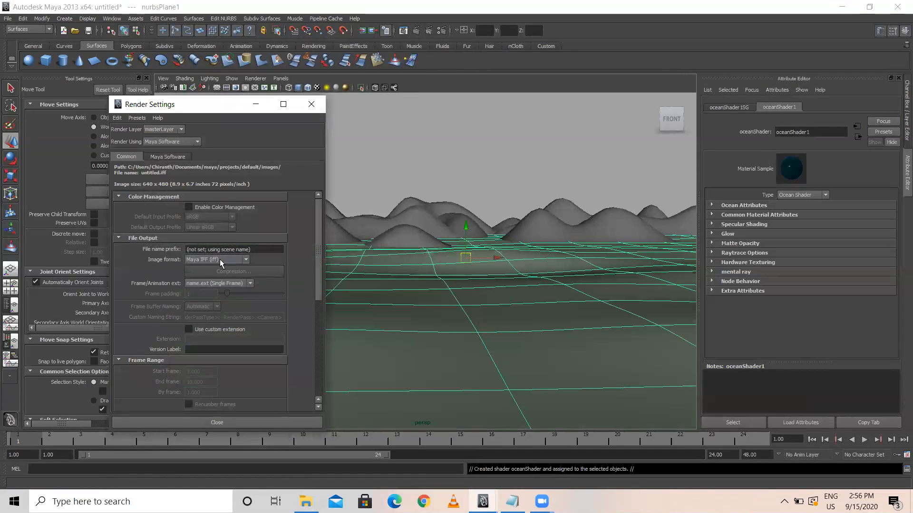
scroll(223, 304, down, 3)
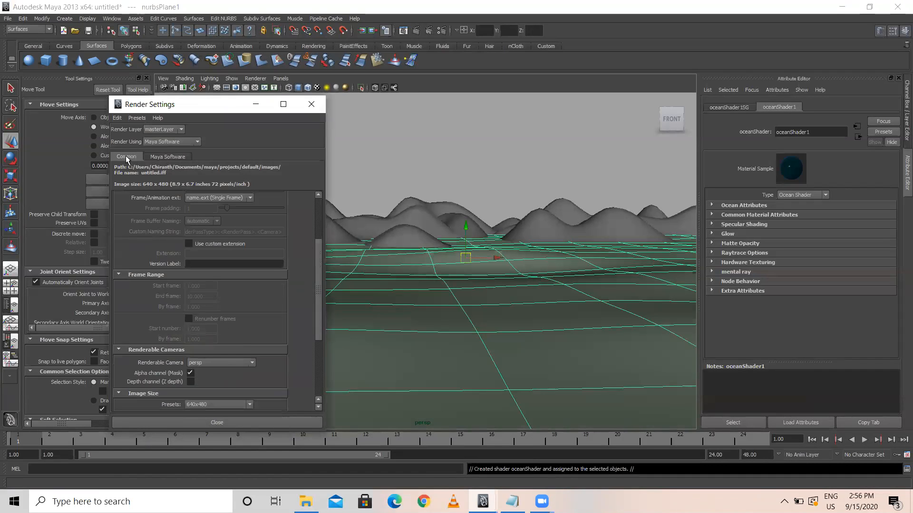
scroll(226, 275, down, 3)
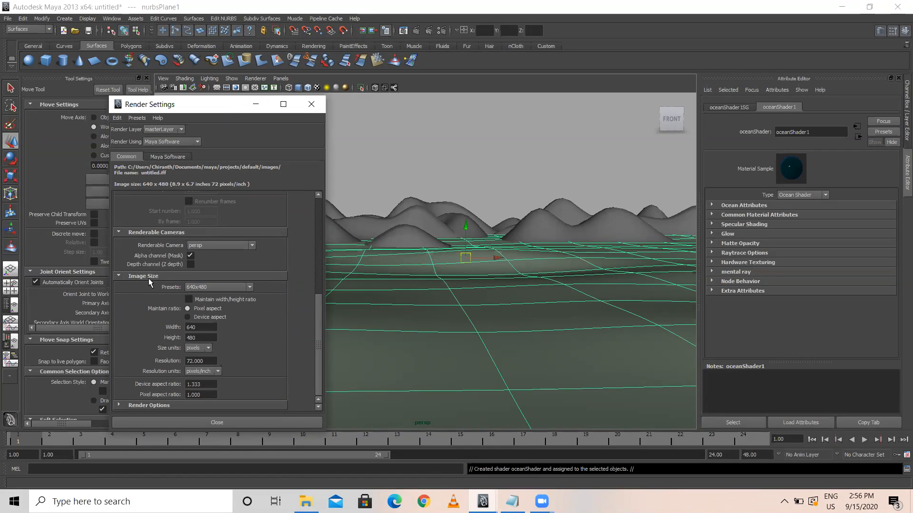
click(205, 287)
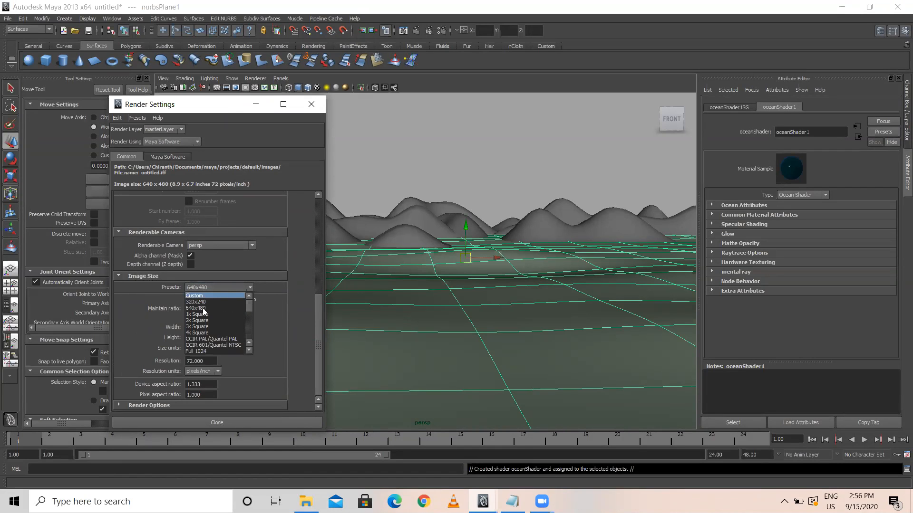
scroll(204, 317, down, 1)
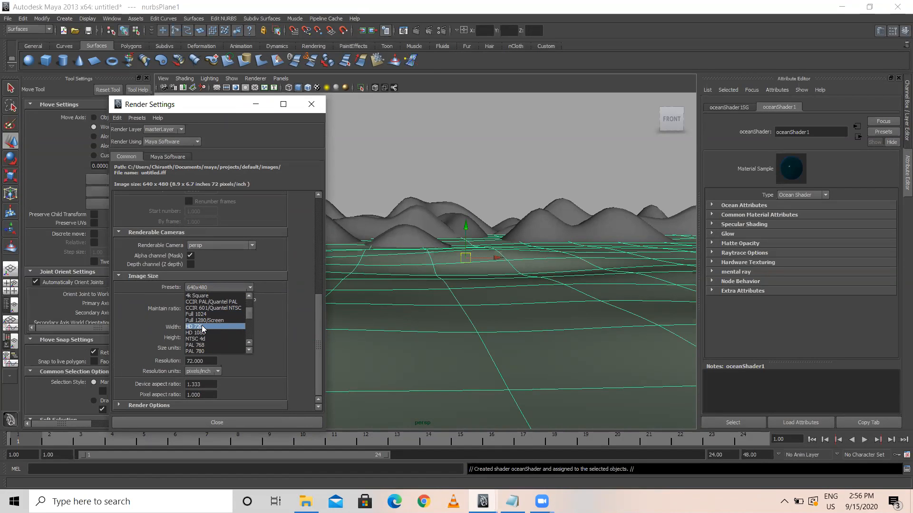
click(202, 327)
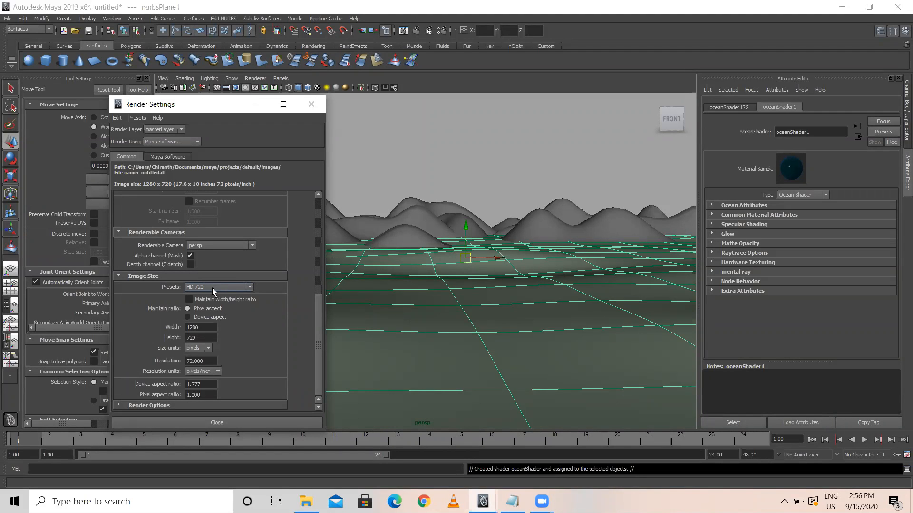
Switch the renderer to mental ray and create a Physical Sun and Sky environment, leaving the Render Settings minimised.
click(175, 141)
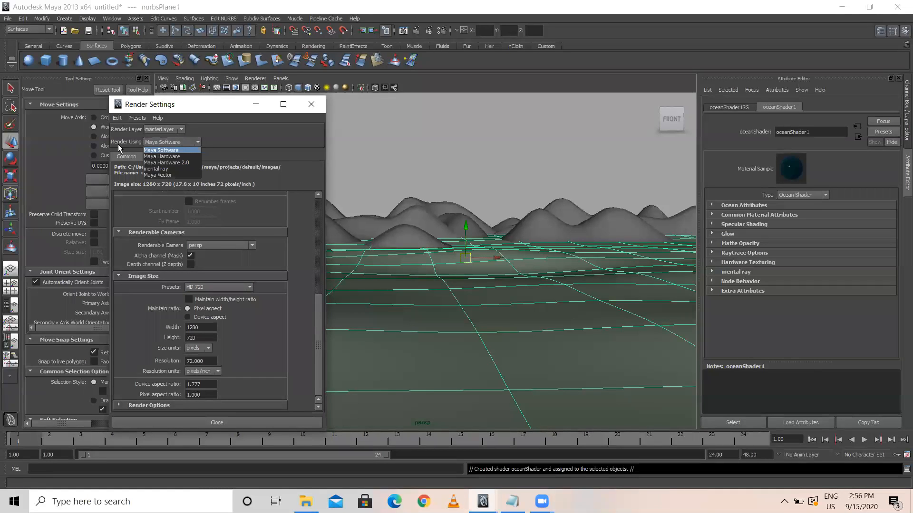
click(168, 170)
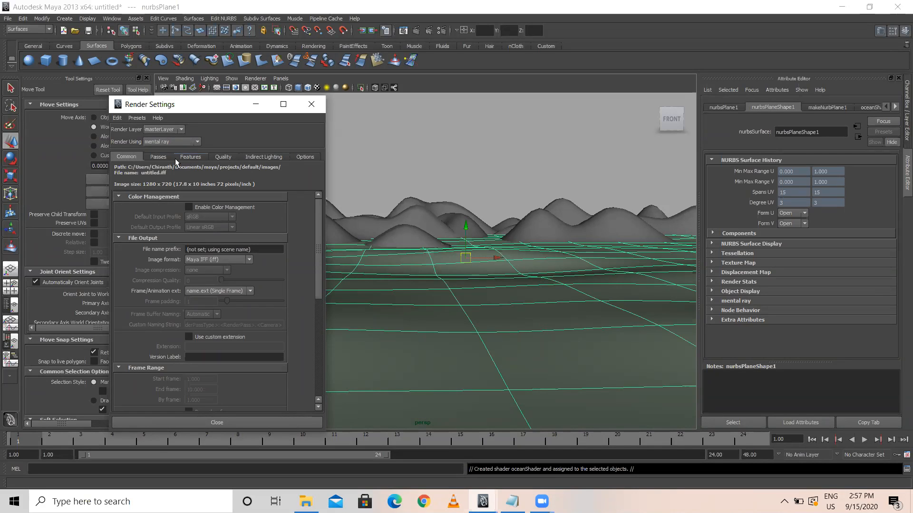
click(257, 158)
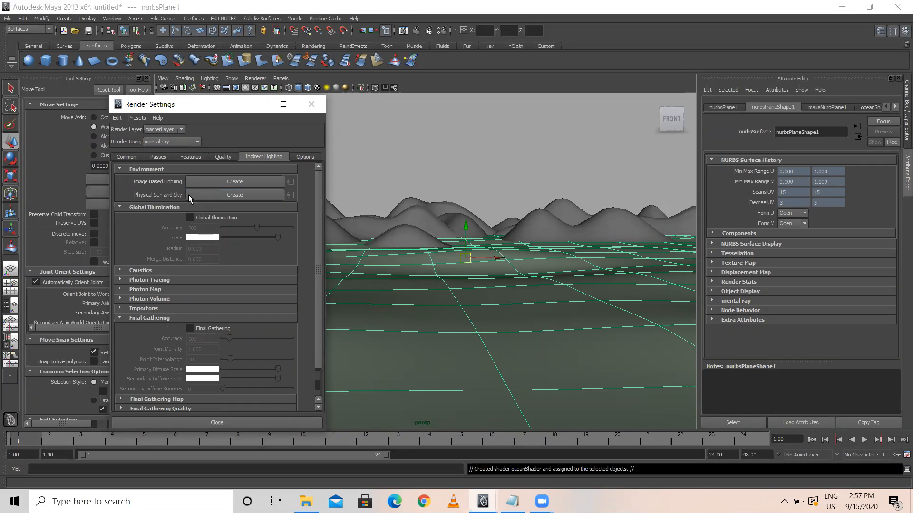
click(234, 195)
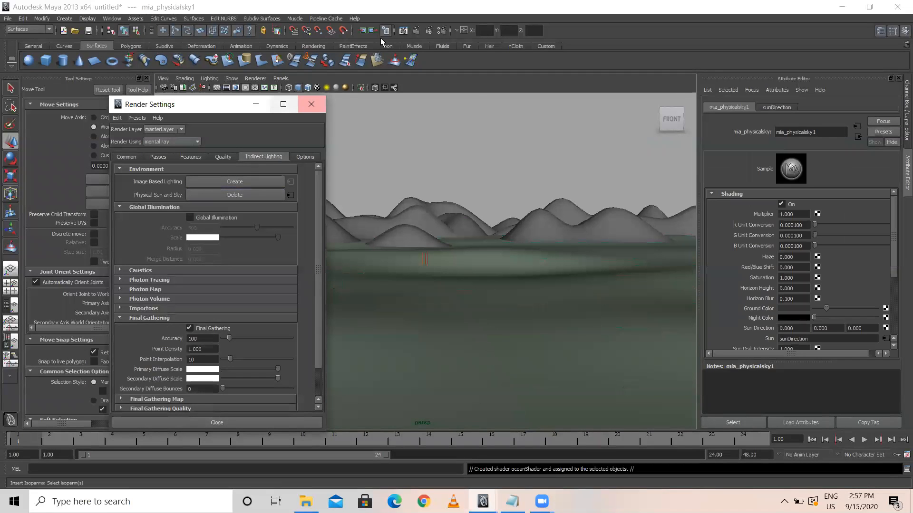
click(470, 82)
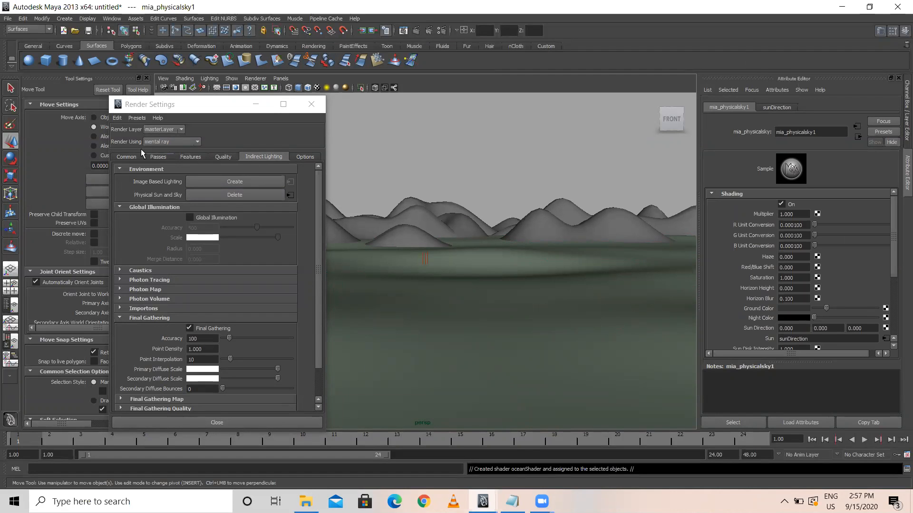
click(128, 157)
scroll(195, 337, down, 5)
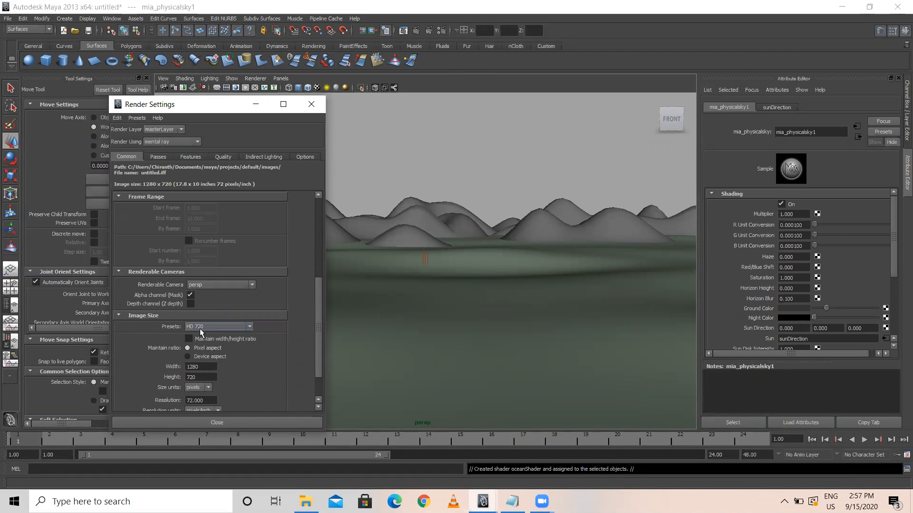
scroll(198, 281, up, 6)
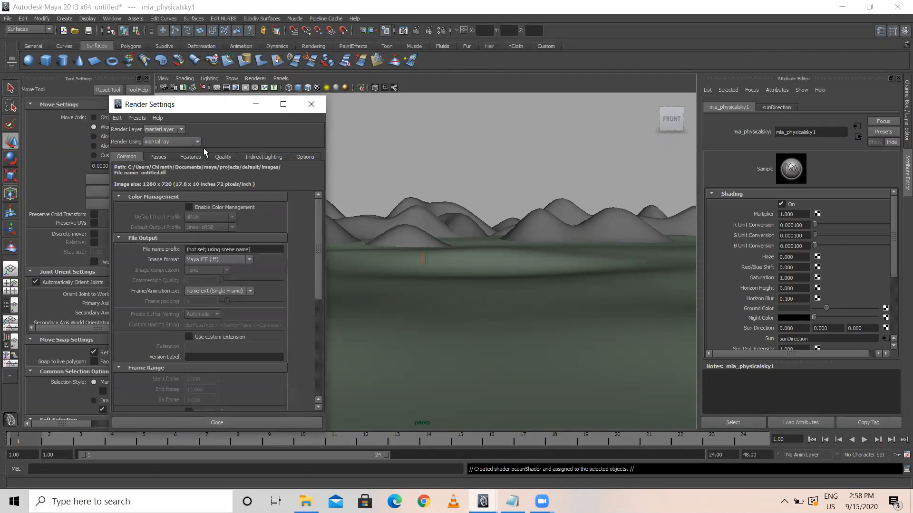
click(265, 157)
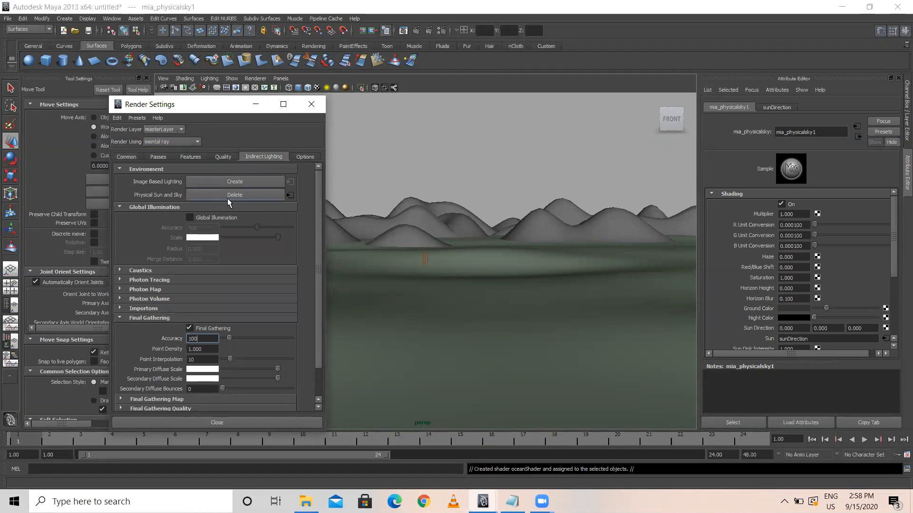
click(255, 105)
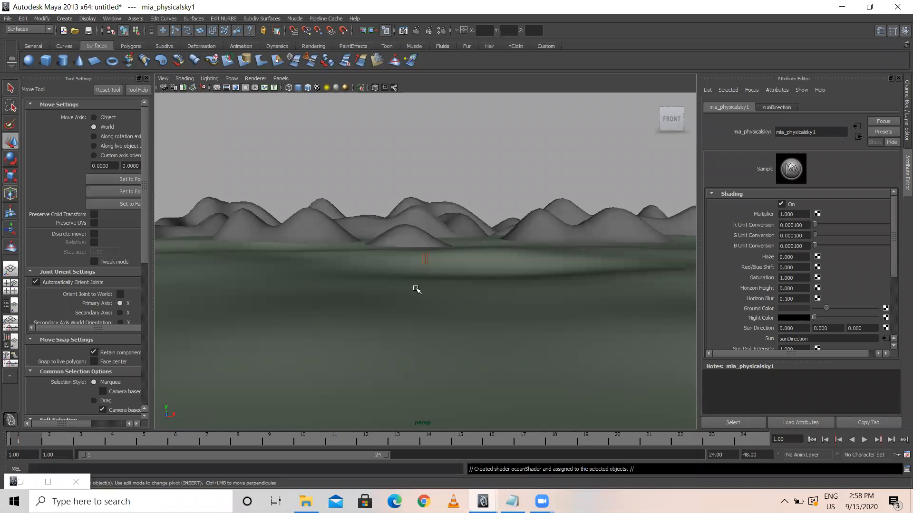
Raise the sun's directional light above the ground and tilt it diagonally toward the scene, and render the perspective view.
mouse_move(415, 288)
alt+mouse_down()
mouse_move(442, 291)
mouse_move(440, 278)
mouse_move(414, 274)
mouse_move(422, 275)
alt+mouse_up()
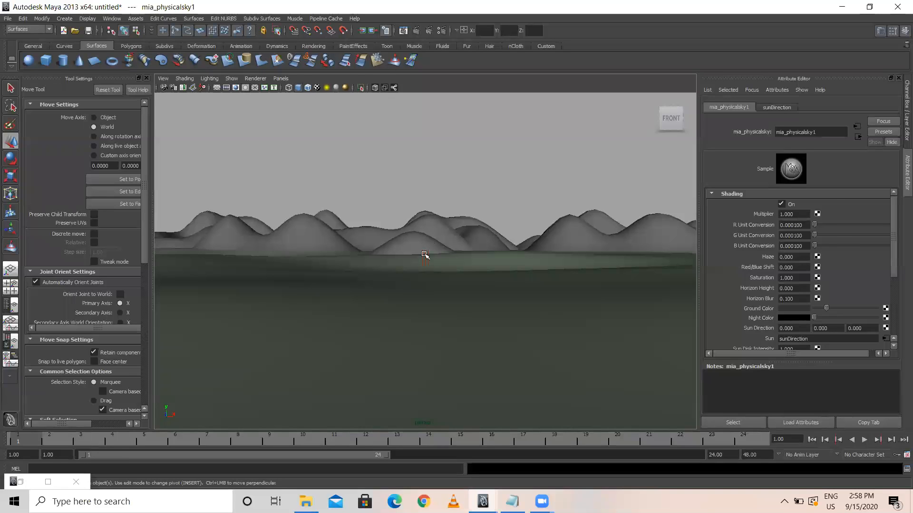
click(425, 255)
drag(425, 261, 412, 202)
key(r)
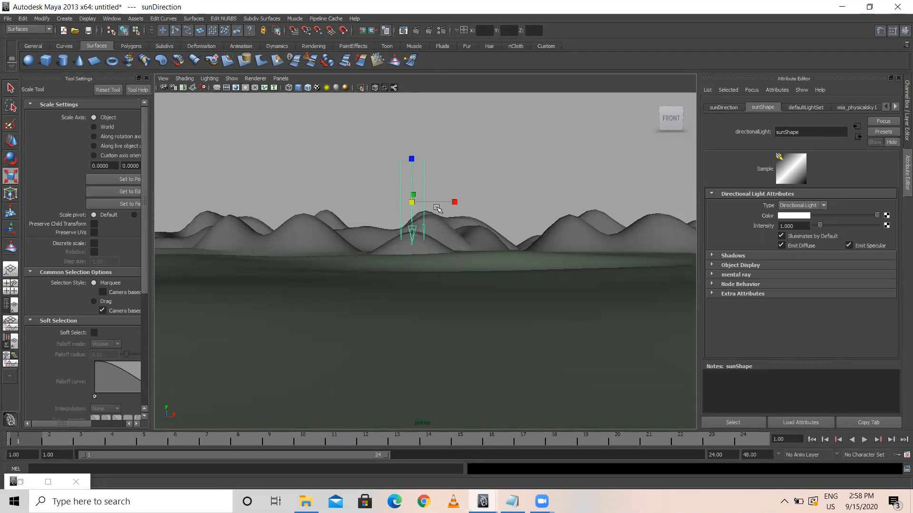
key(e)
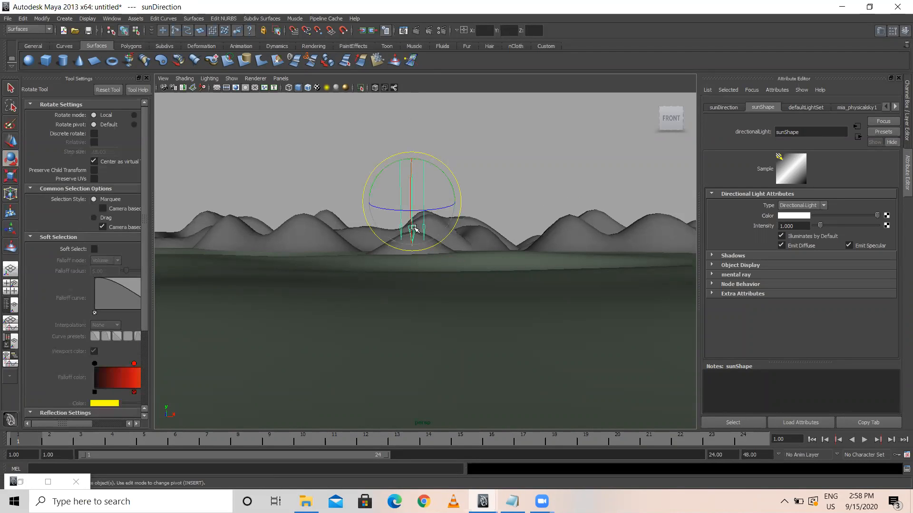
drag(412, 228, 425, 197)
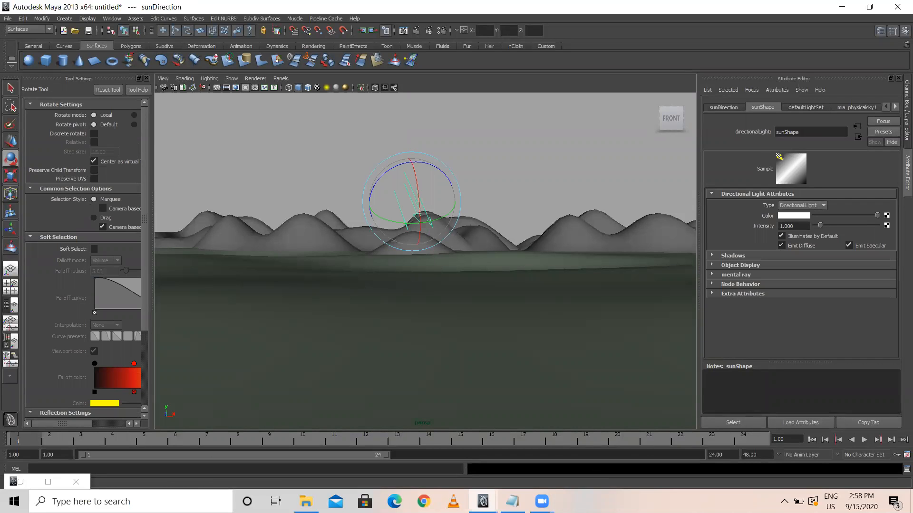
click(415, 31)
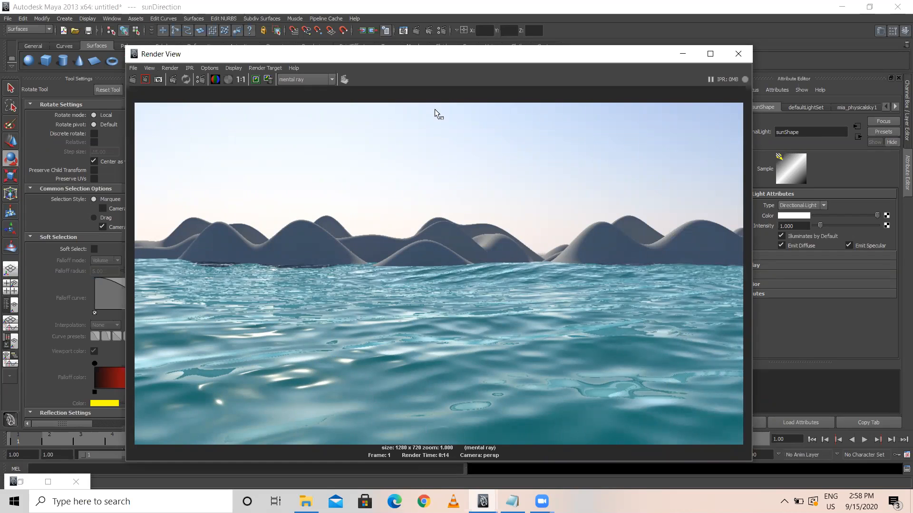
click(683, 54)
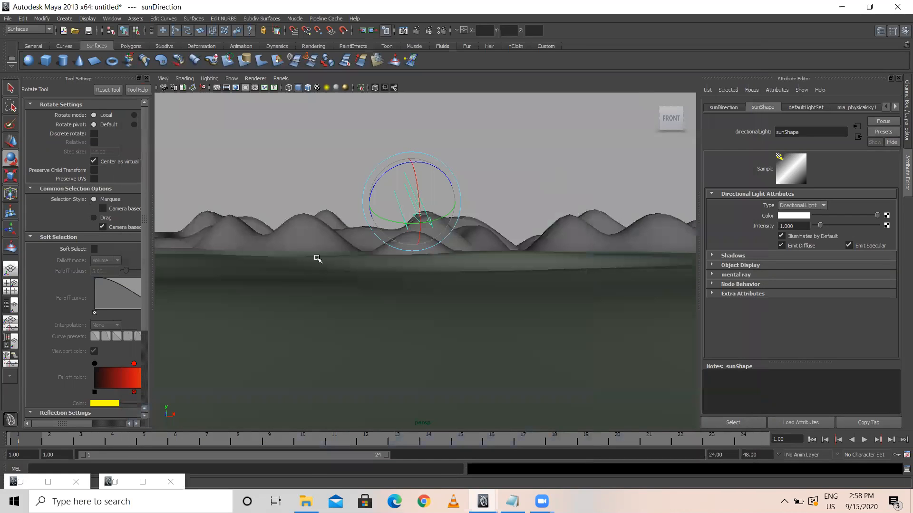
Delete the left mountain plane and move the remaining mountain plane along X toward the middle of the view.
click(295, 220)
key(Delete)
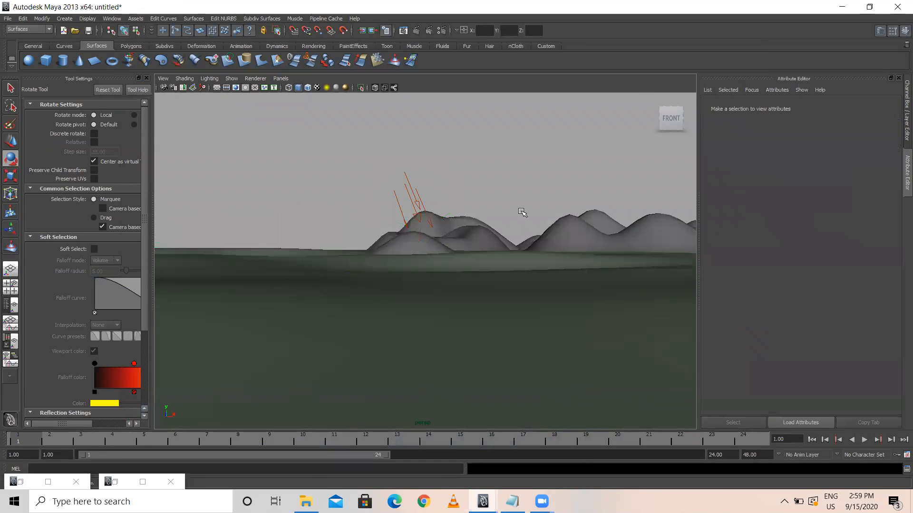
click(579, 219)
key(w)
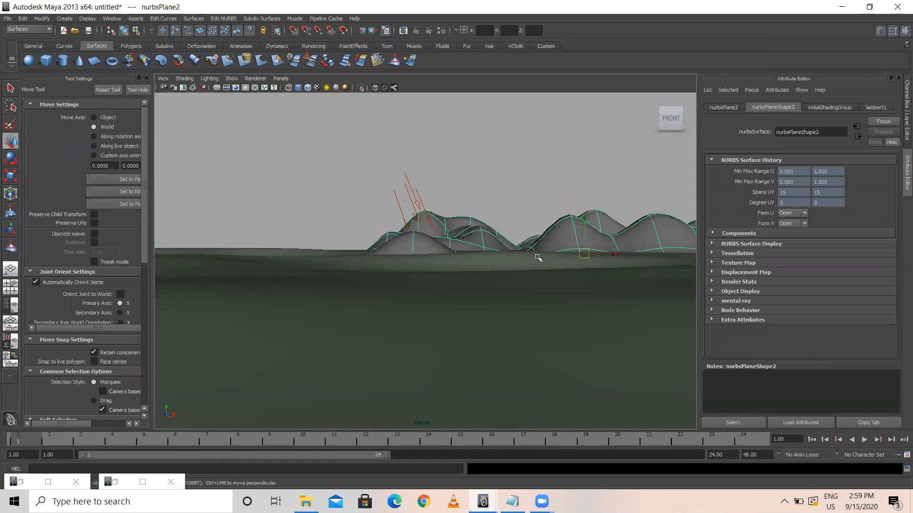
drag(618, 255, 548, 258)
Scale the remaining mountain plane wider in X to span the background, and make its peaks taller in Y.
key(r)
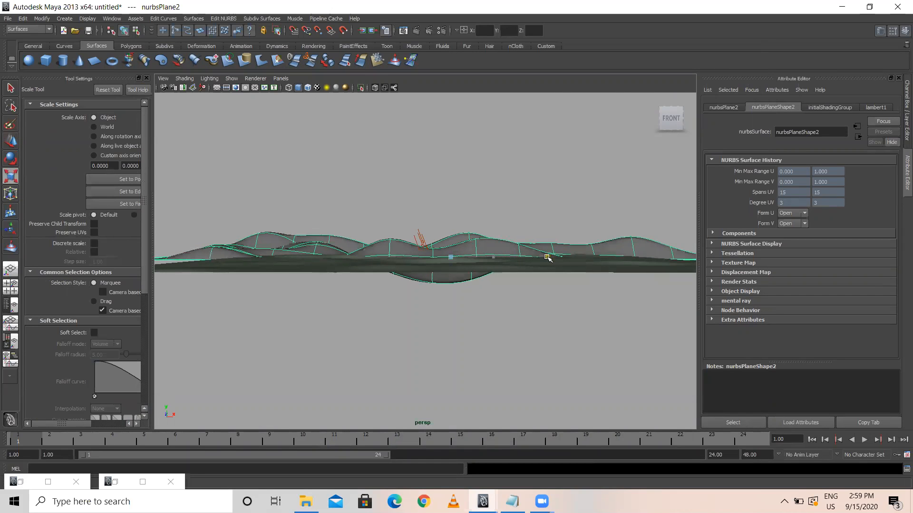
alt+drag(442, 262, 485, 261)
drag(227, 213, 310, 269)
drag(458, 215, 459, 210)
alt+right_drag(366, 255, 591, 294)
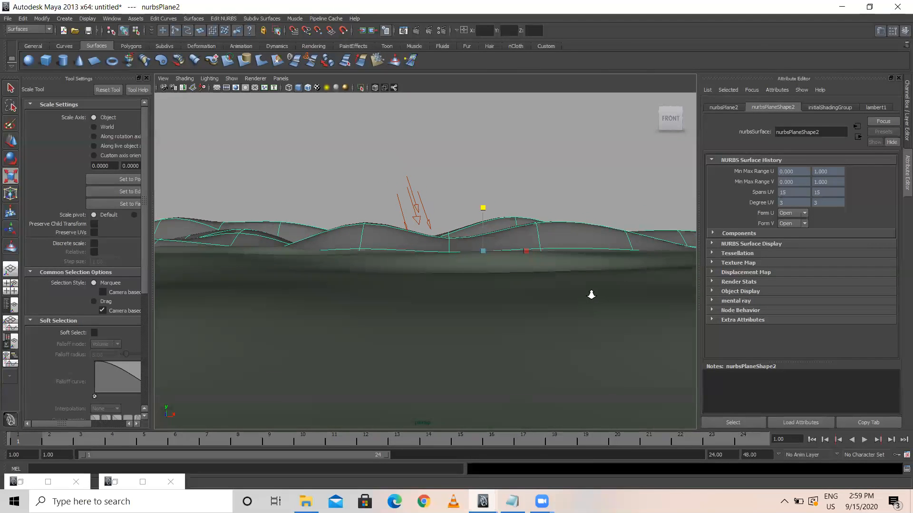
drag(483, 207, 483, 181)
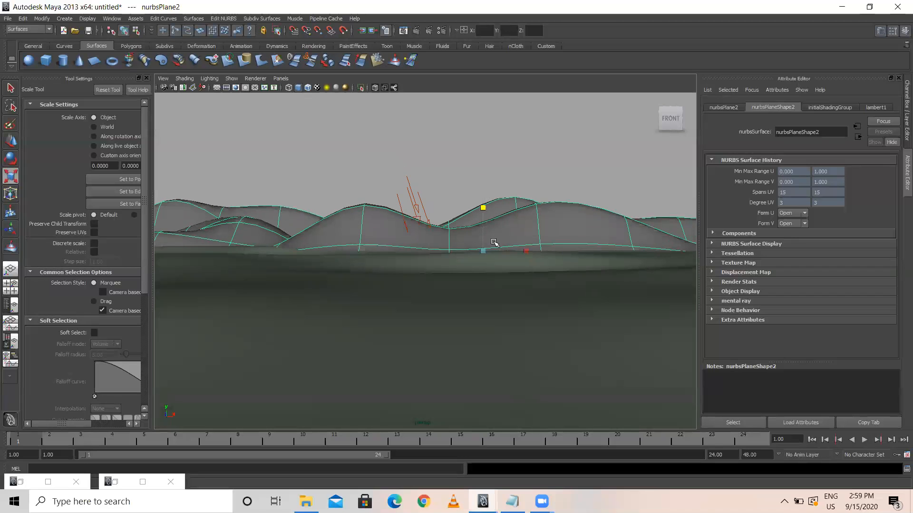
Flatten the ocean ground plane in Y, and slightly lower the height of the mountain plane behind it.
click(444, 328)
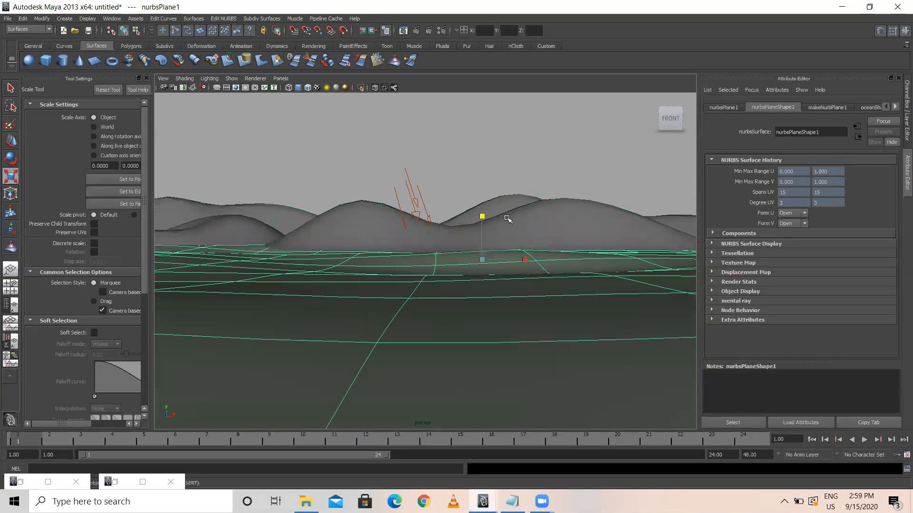
drag(482, 216, 531, 248)
scroll(543, 246, down, 2)
scroll(544, 246, down, 1)
scroll(565, 246, up, 2)
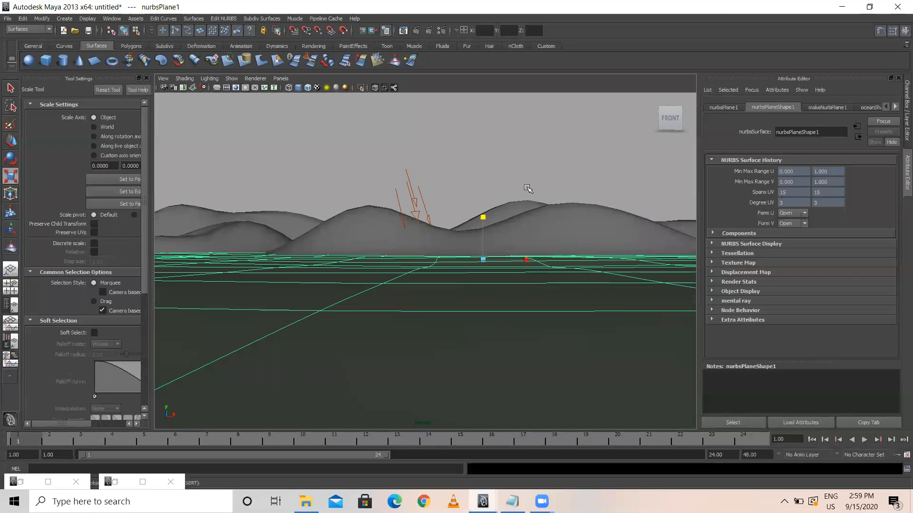
scroll(527, 238, up, 1)
scroll(575, 242, up, 1)
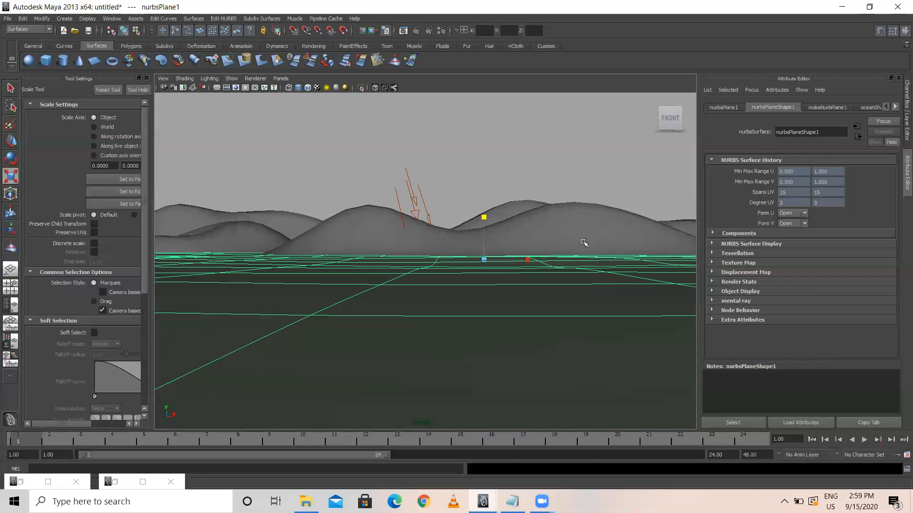
click(516, 218)
alt+drag(556, 254, 555, 252)
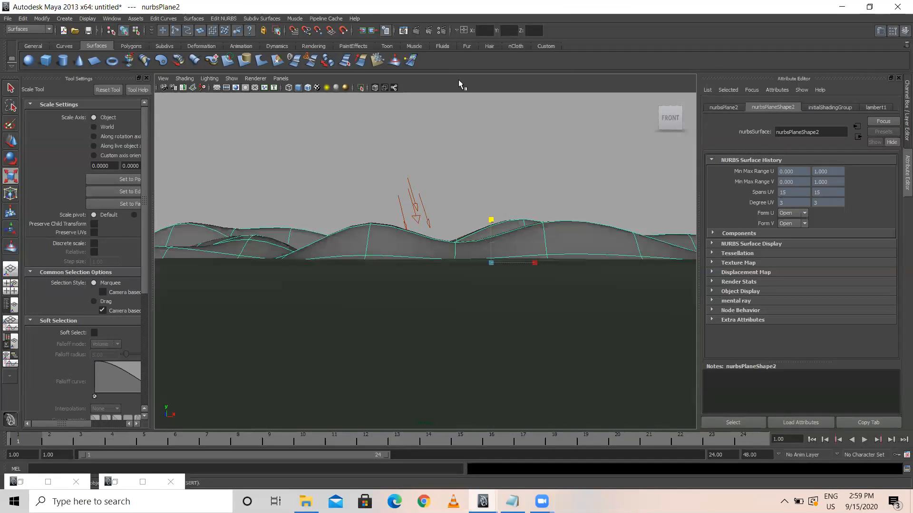
Render the perspective view again with mental ray, keep the rendered image, and minimise the Render View.
click(416, 31)
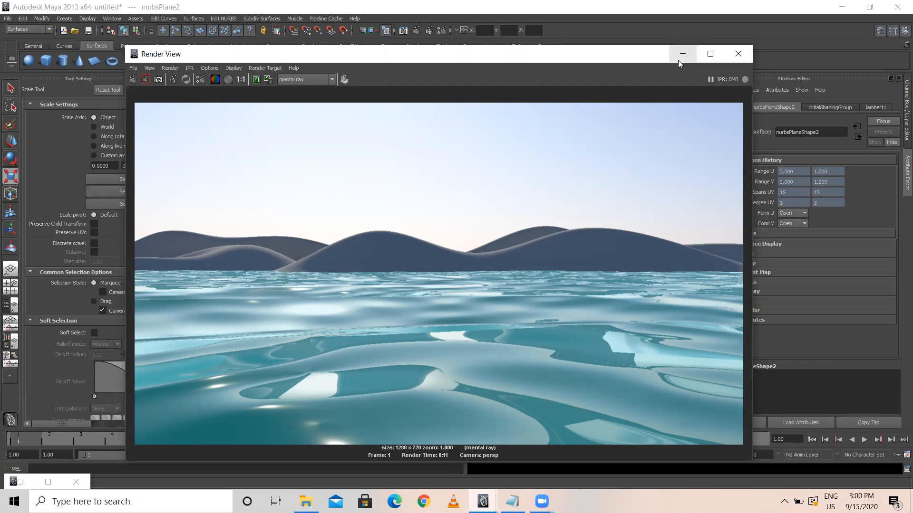
click(256, 80)
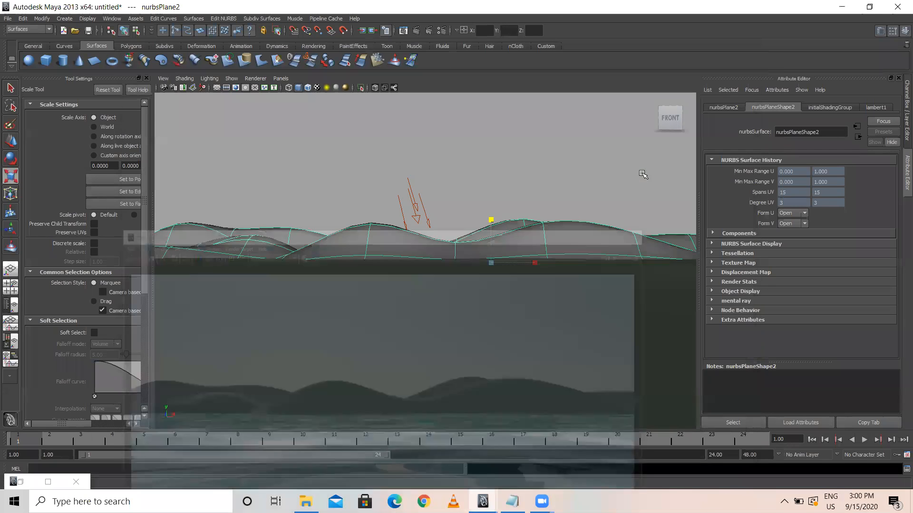
click(682, 54)
Enlarge the ocean plane and move it forward along Z so its back edge meets the front of the mountain plane.
click(429, 195)
key(w)
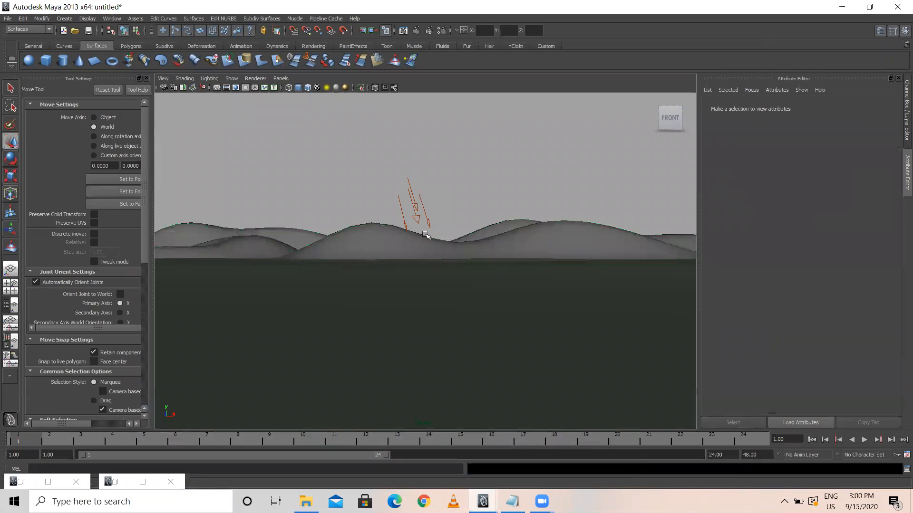
alt+drag(358, 336, 388, 329)
click(478, 309)
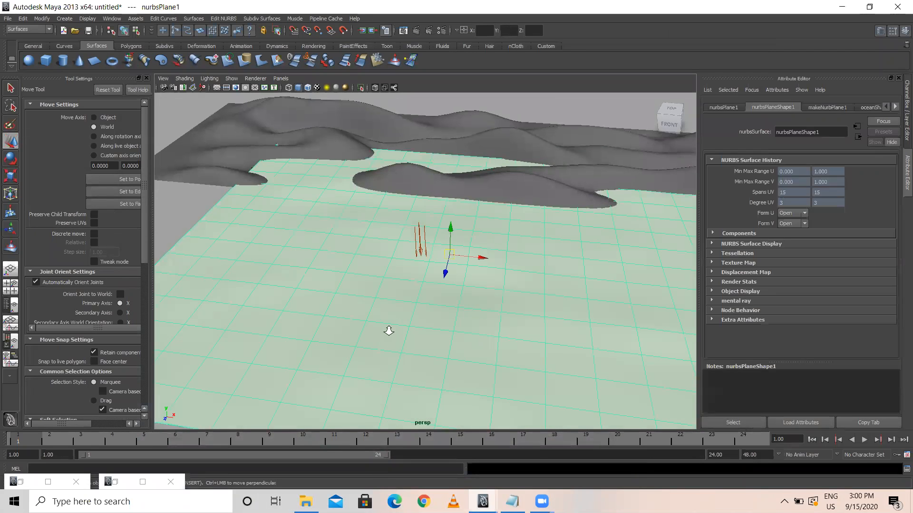
scroll(385, 332, down, 3)
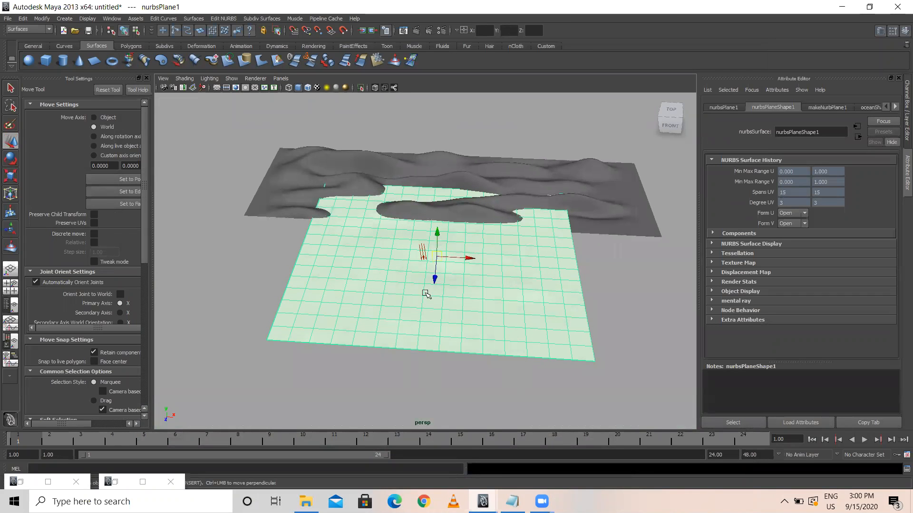
key(r)
drag(438, 259, 513, 270)
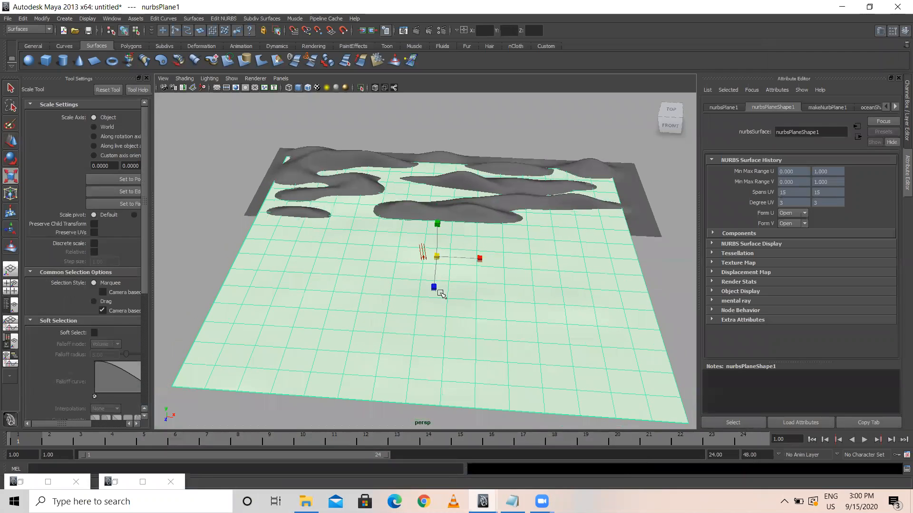
drag(433, 288, 435, 343)
key(w)
key(r)
drag(476, 317, 479, 320)
key(w)
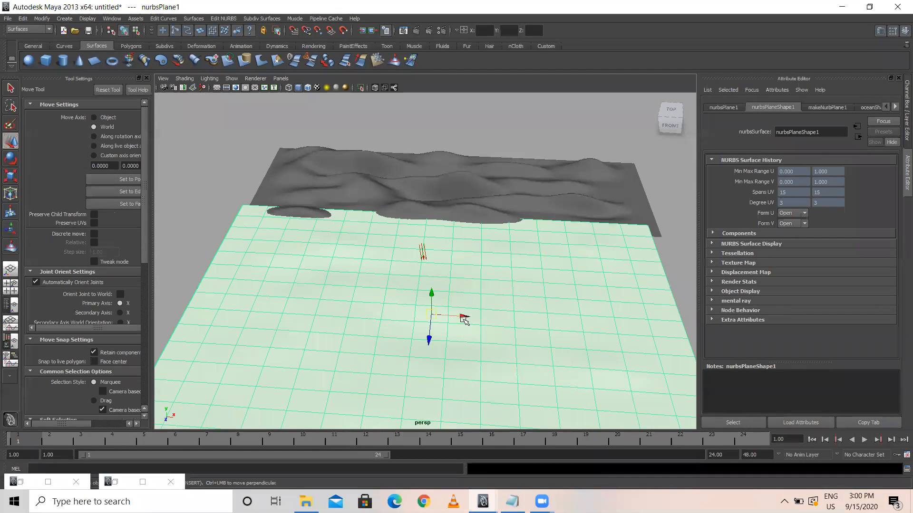
key(ctrl+d)
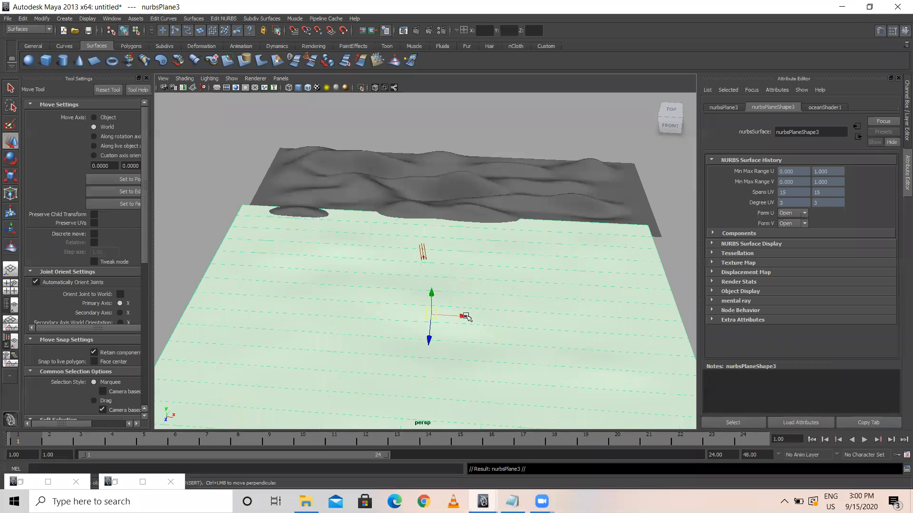
key(r)
key(Delete)
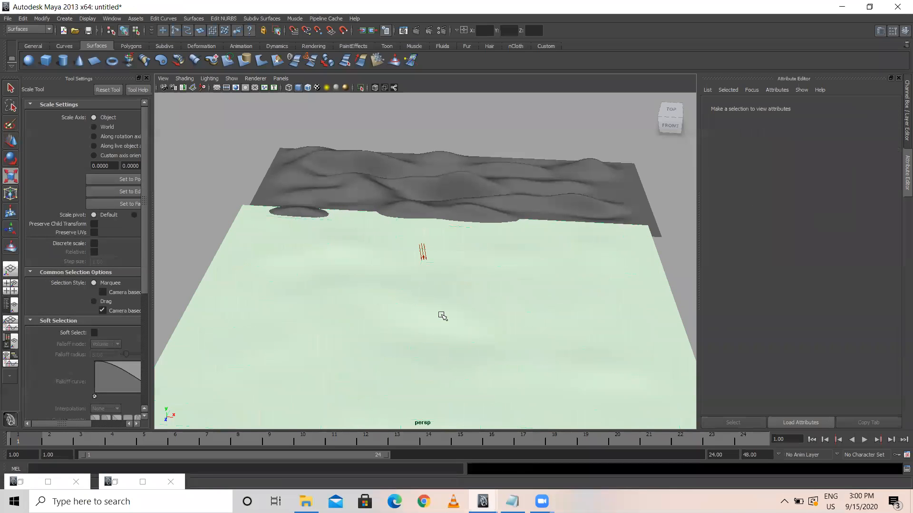
Draw a small NURBS plane about 30.4 units wide on the ocean in front of the mountains.
click(95, 59)
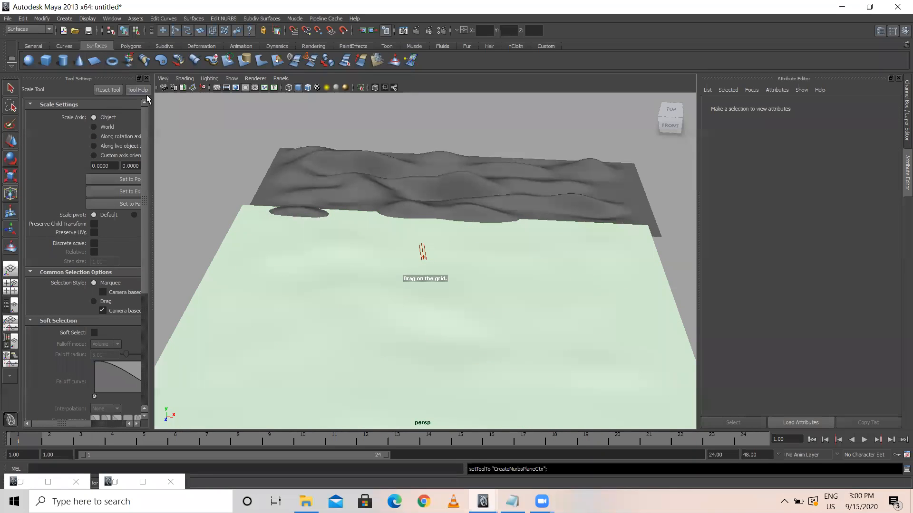
drag(418, 235, 476, 269)
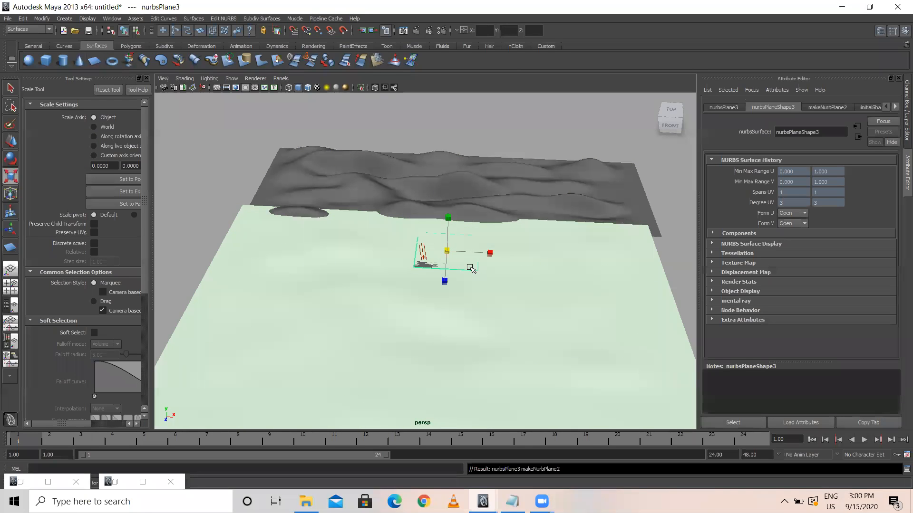
key(w)
scroll(456, 263, up, 4)
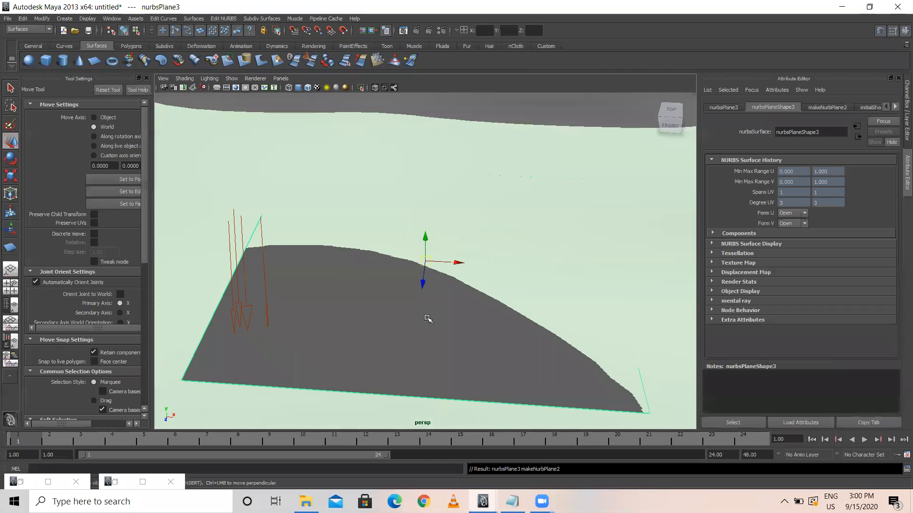
scroll(425, 314, down, 3)
alt+drag(405, 316, 413, 296)
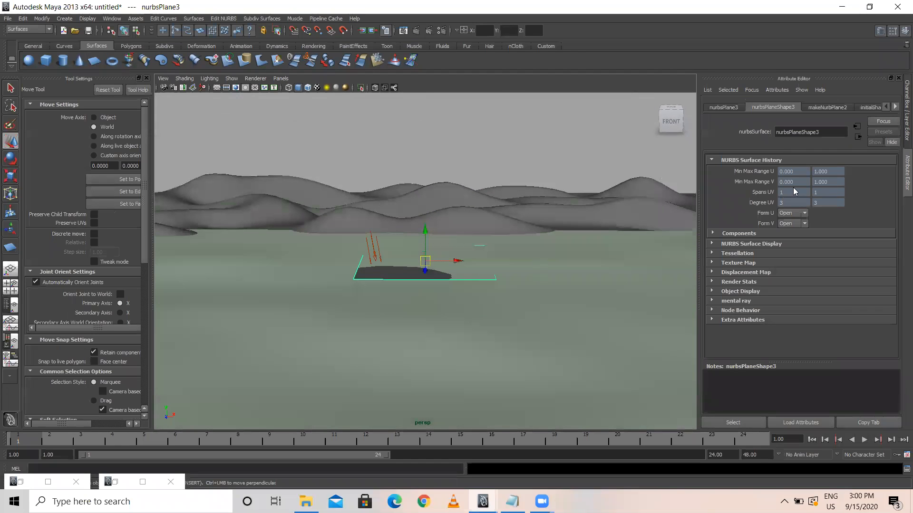
Set the new small plane's Patches U and Patches V to 15.
click(897, 79)
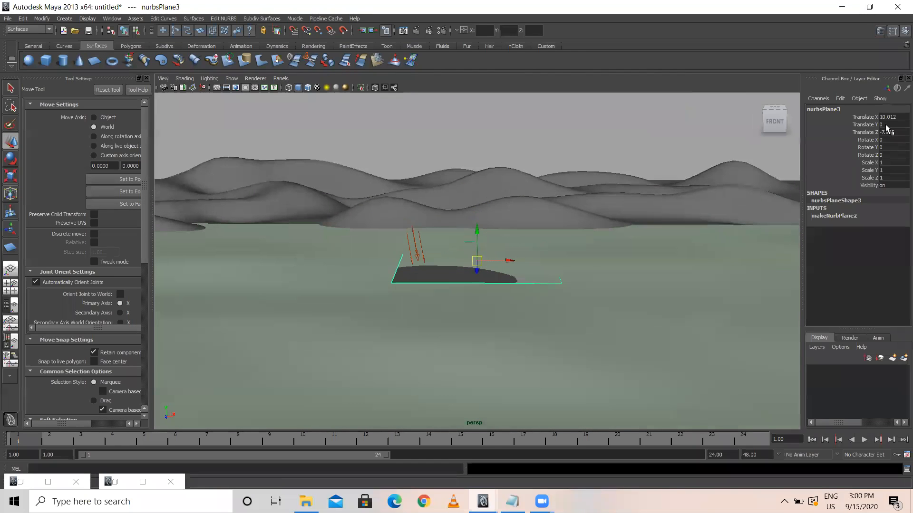
click(823, 216)
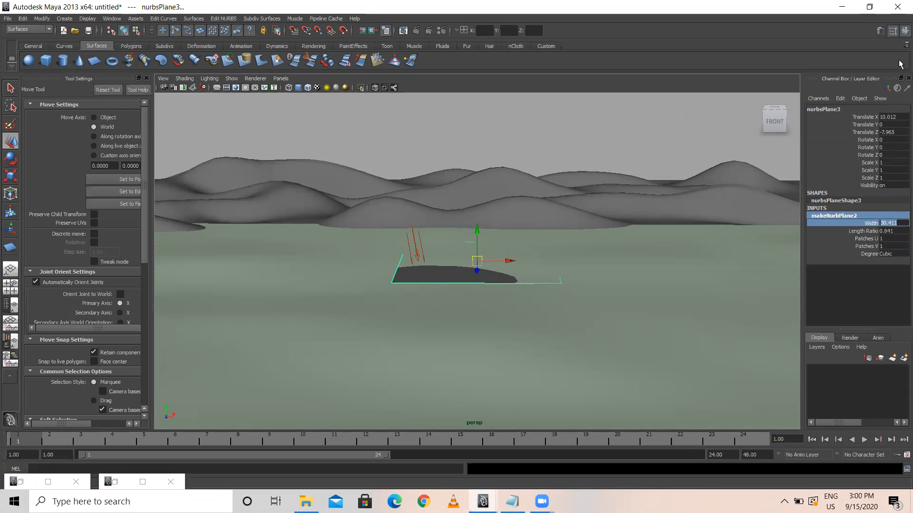
drag(891, 238, 895, 246)
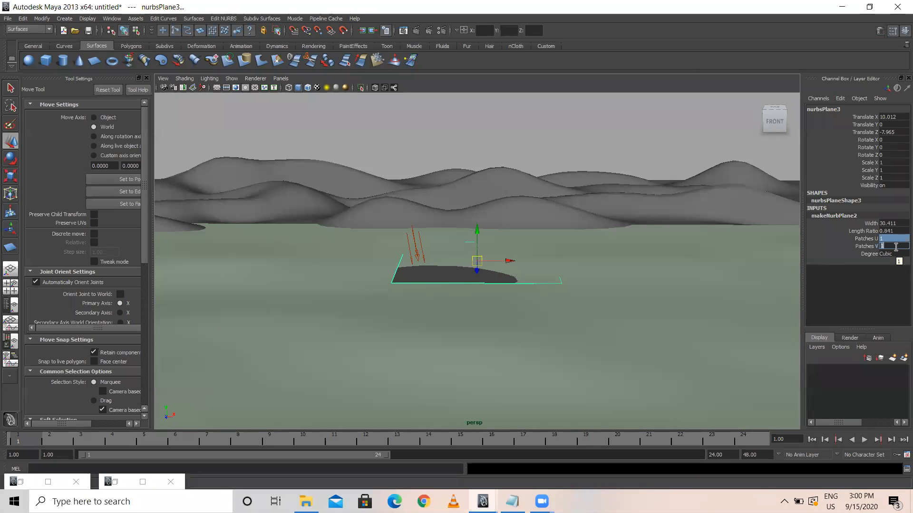
key(Return)
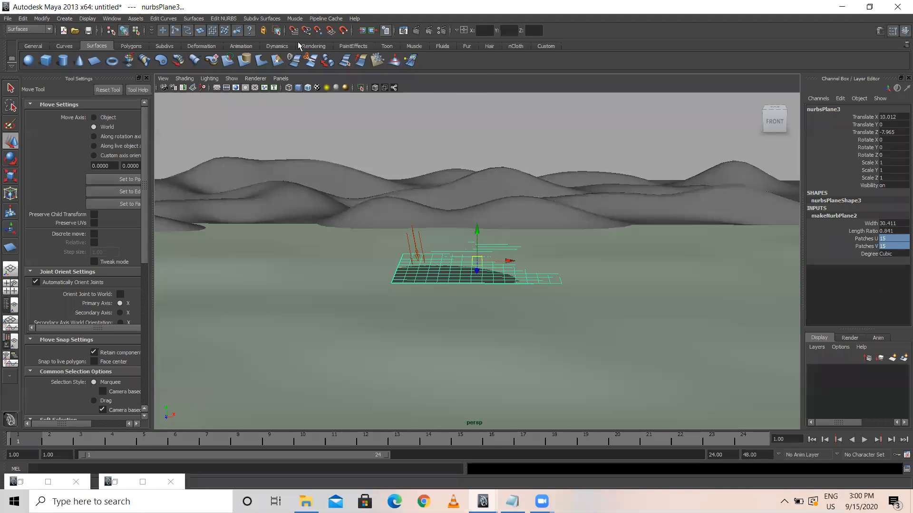
Sculpt the small plane into a rounded mound with the Sculpt Geometry Tool's pull operation, and lower it to about -0.197 in Y.
click(227, 19)
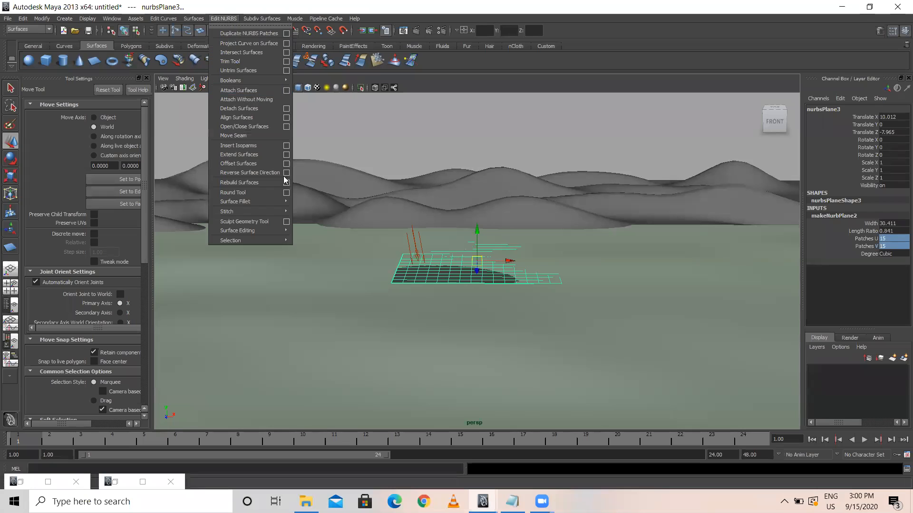
click(287, 221)
click(99, 212)
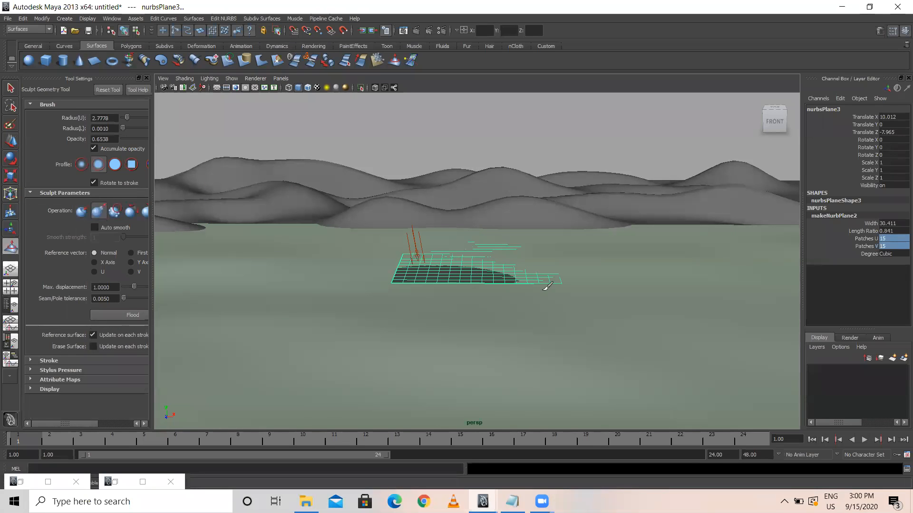
mouse_move(525, 258)
alt+mouse_down()
mouse_move(476, 258)
mouse_move(485, 266)
mouse_move(473, 273)
mouse_move(440, 274)
mouse_move(464, 284)
alt+mouse_up()
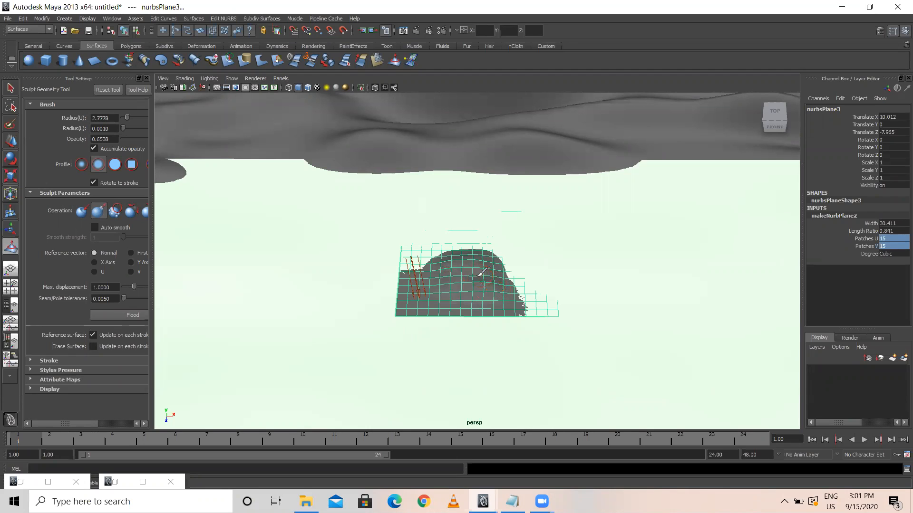
key(w)
mouse_move(449, 247)
alt+mouse_down()
mouse_move(546, 295)
mouse_move(442, 220)
mouse_move(474, 228)
alt+mouse_up()
key(ctrl+z)
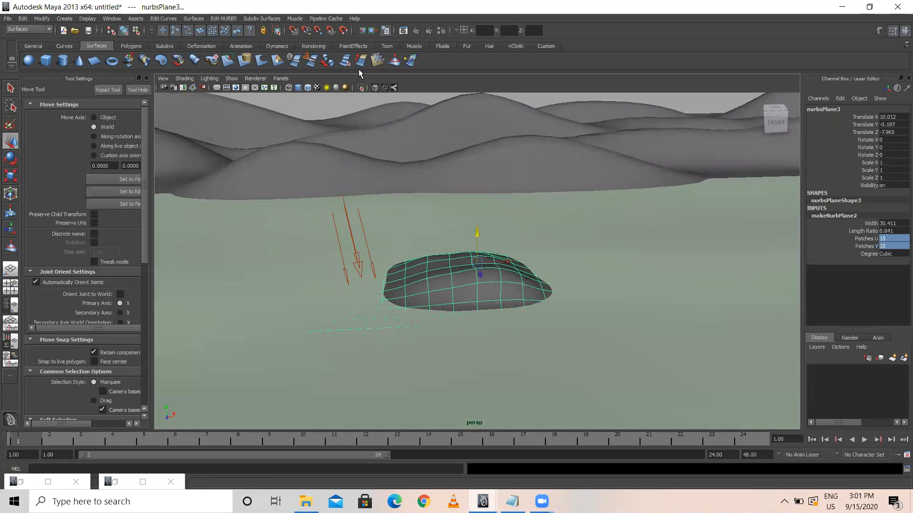
Scale the island mound uniformly to about 1.521, and flatten its Y scale to about 0.691.
click(518, 252)
alt+drag(517, 255, 489, 283)
click(494, 274)
key(r)
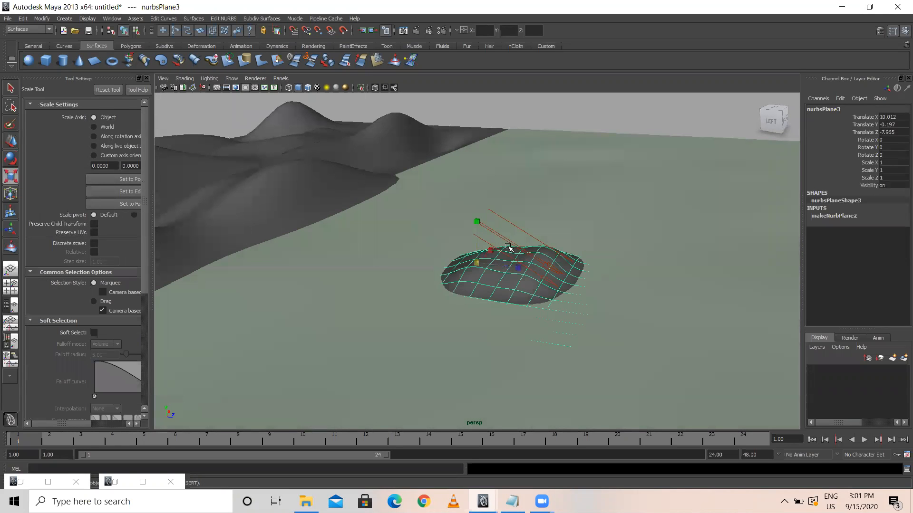
drag(477, 264, 580, 296)
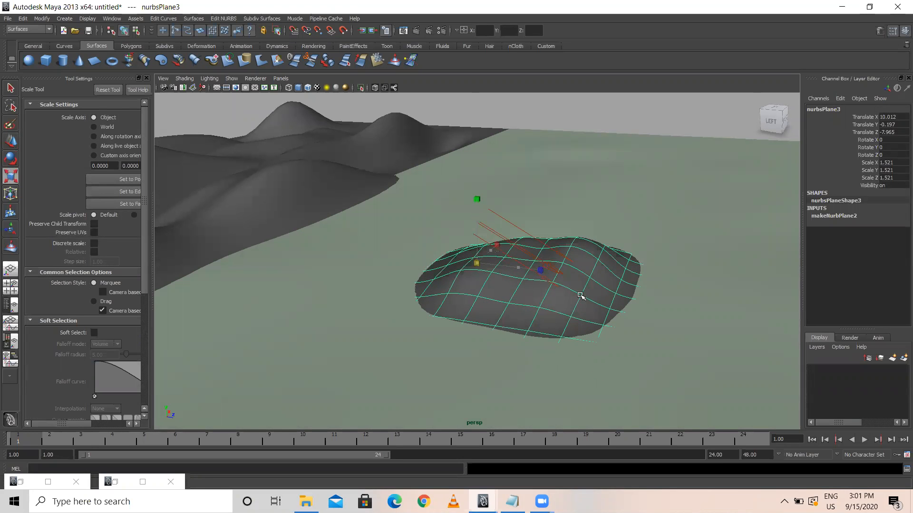
drag(481, 222, 486, 237)
alt+drag(531, 303, 493, 277)
drag(483, 225, 475, 234)
Sculpt the rear of the island with the Sculpt Geometry Tool, raising land that extends back toward the mountains.
alt+drag(416, 288, 357, 290)
click(398, 149)
click(507, 276)
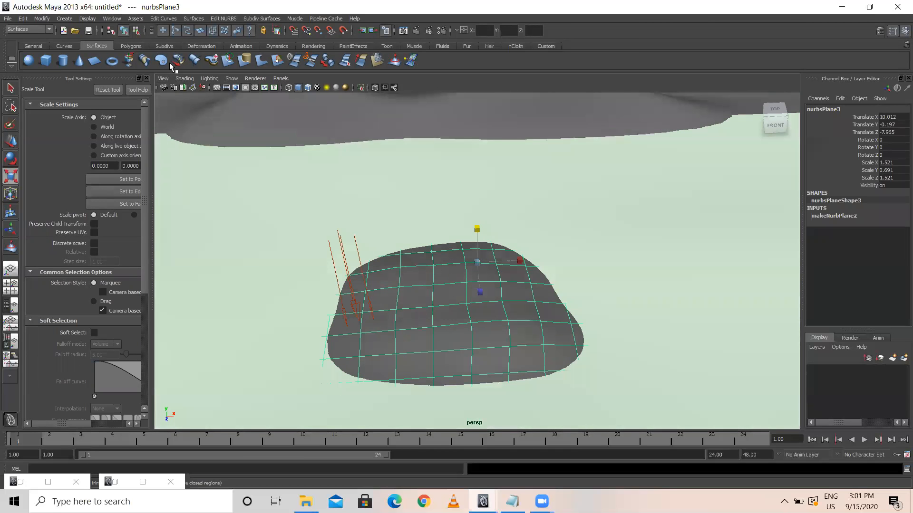
click(220, 18)
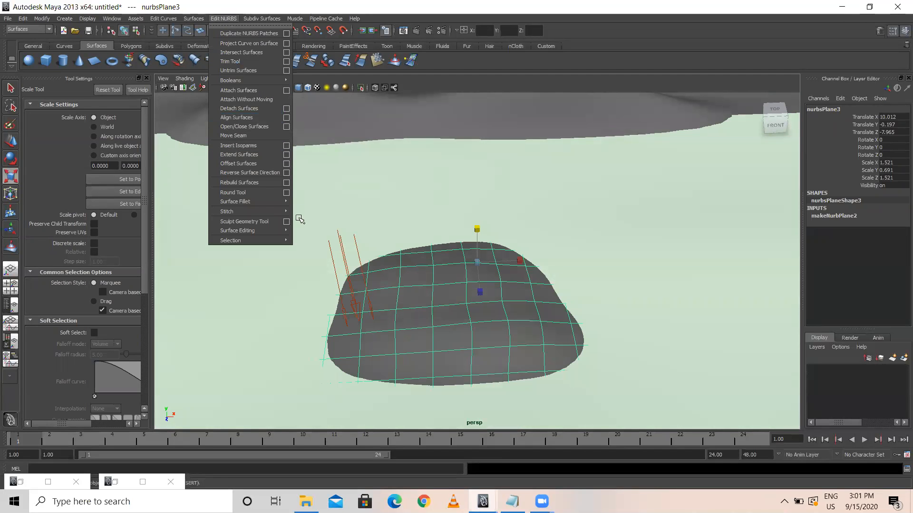
click(266, 221)
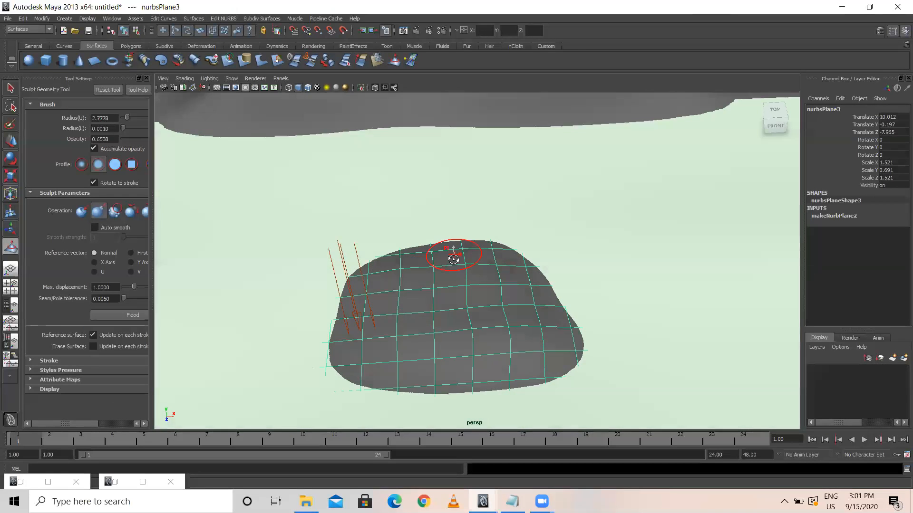
mouse_move(431, 174)
mouse_down()
mouse_move(428, 261)
mouse_move(383, 230)
mouse_move(459, 176)
mouse_move(431, 204)
mouse_move(492, 228)
mouse_up()
mouse_move(474, 148)
mouse_down()
mouse_move(446, 163)
mouse_move(382, 153)
mouse_move(408, 162)
mouse_up()
key(w)
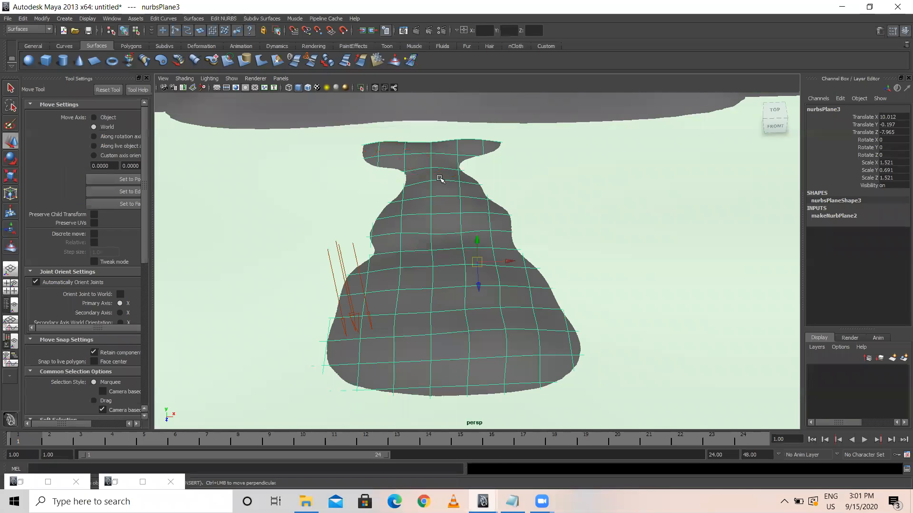
alt+drag(441, 197, 515, 228)
drag(507, 263, 521, 204)
click(408, 124)
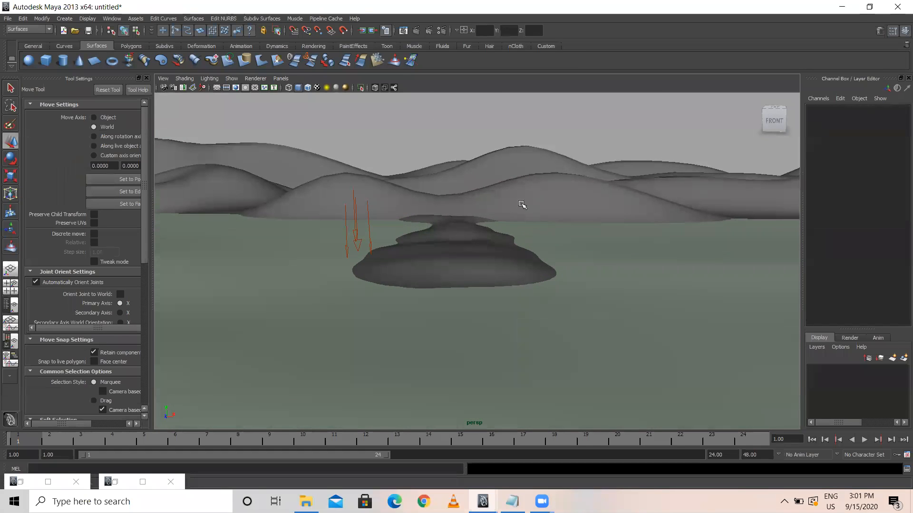
click(500, 189)
alt+drag(428, 279, 363, 255)
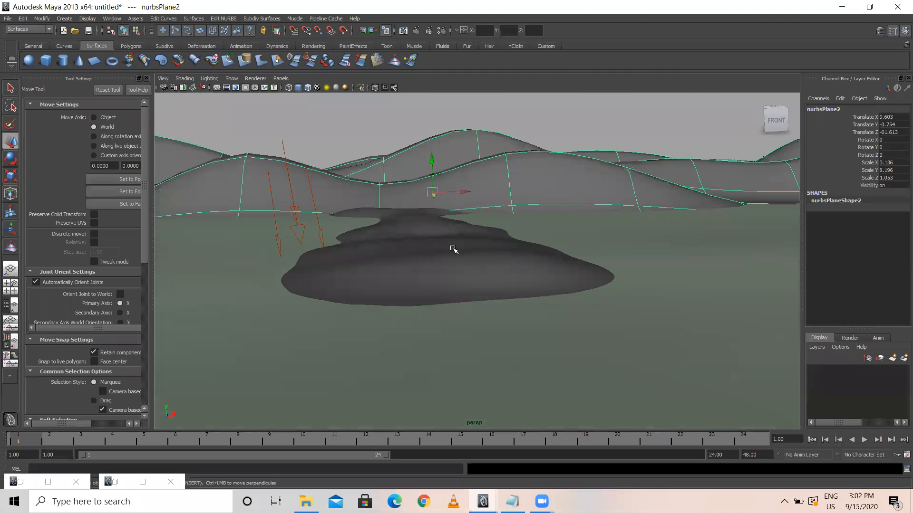
Create a NURBS cube over the island, drawing its square base in the top view and pulling up its height in perspective.
click(46, 60)
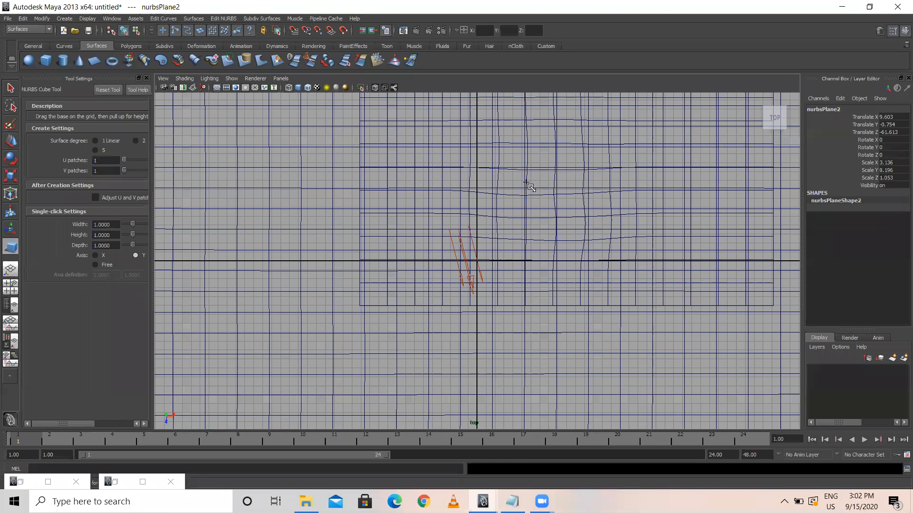
drag(525, 182, 584, 238)
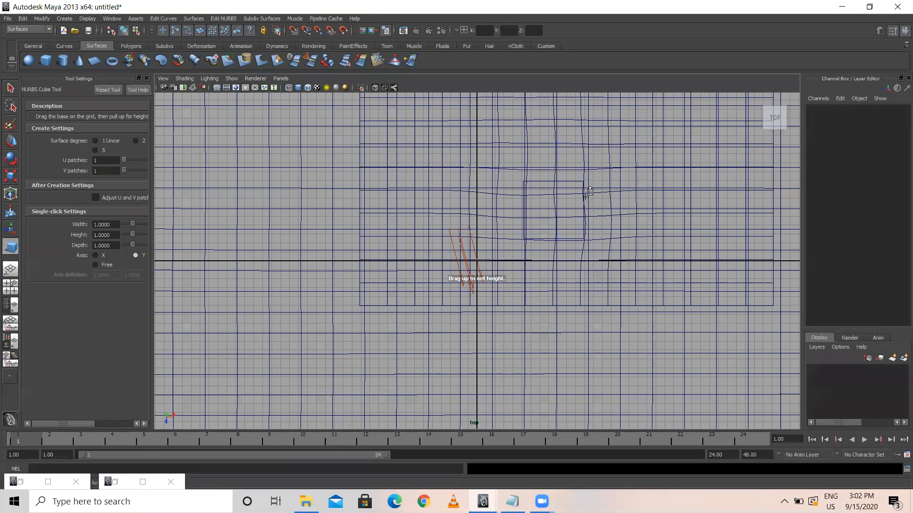
key(space)
key(space)
key(4)
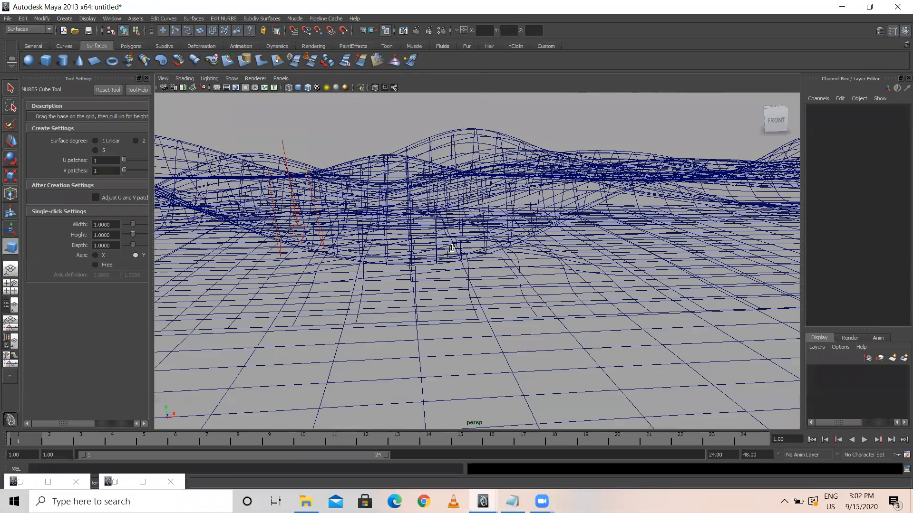
scroll(466, 271, down, 8)
mouse_move(466, 272)
mouse_down()
mouse_move(427, 226)
mouse_move(426, 180)
mouse_move(459, 197)
mouse_up()
key(5)
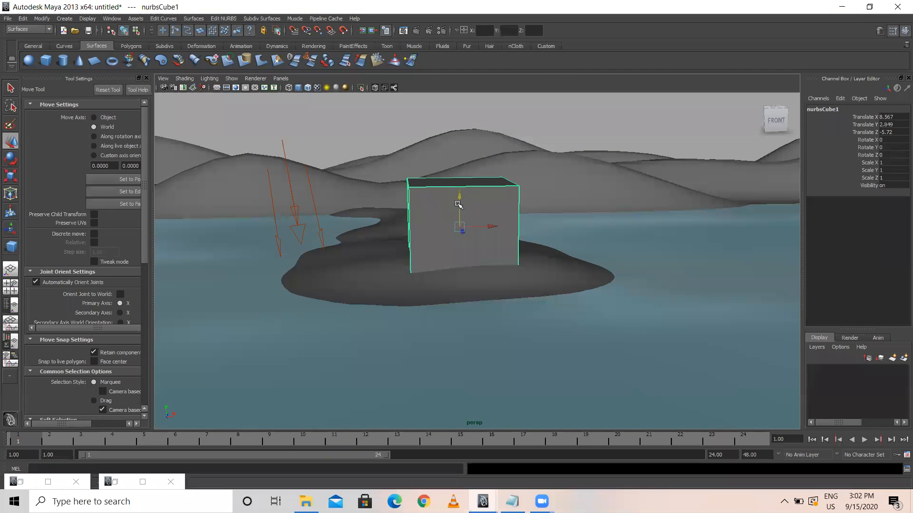
Scale the cube uniformly to about 0.356 and lower it to about Y 1.858 so it sits on the island.
key(r)
alt+drag(412, 266, 416, 219)
alt+drag(475, 257, 481, 265)
key(w)
drag(444, 173, 443, 209)
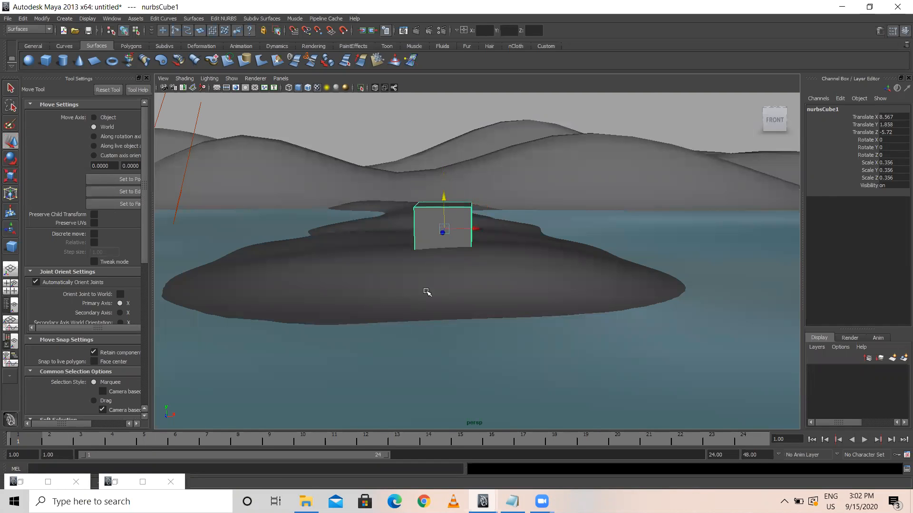
Position the cube at about X 8.248, Z -6.037 on the island, and shrink it uniformly to about 0.276.
alt+drag(427, 295, 507, 315)
drag(522, 284, 466, 258)
key(r)
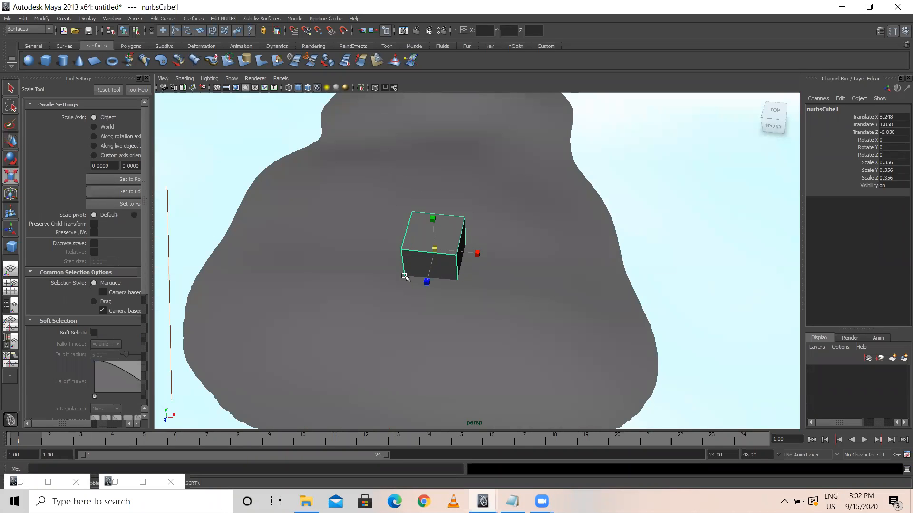
alt+drag(399, 277, 467, 273)
key(w)
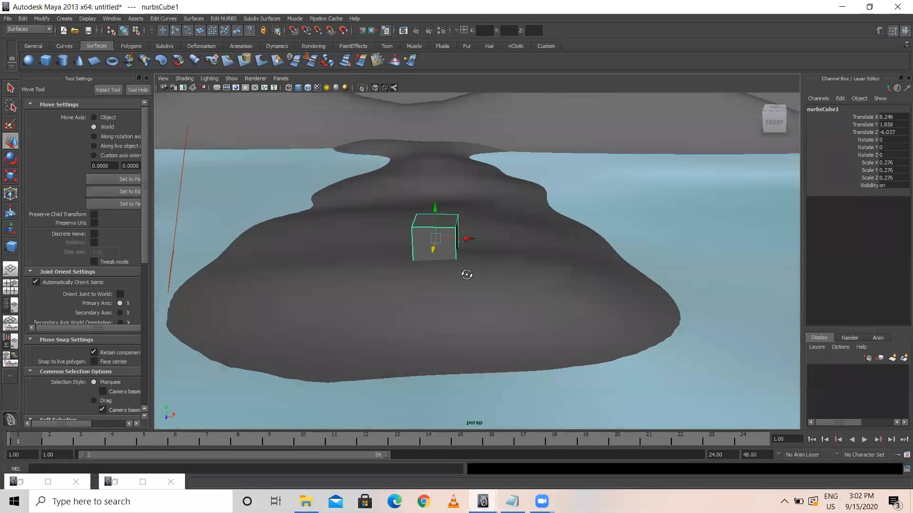
Create a narrow NURBS cylinder at the cube's front-left corner, drawing its base in the top view and pulling up its height in perspective.
click(63, 61)
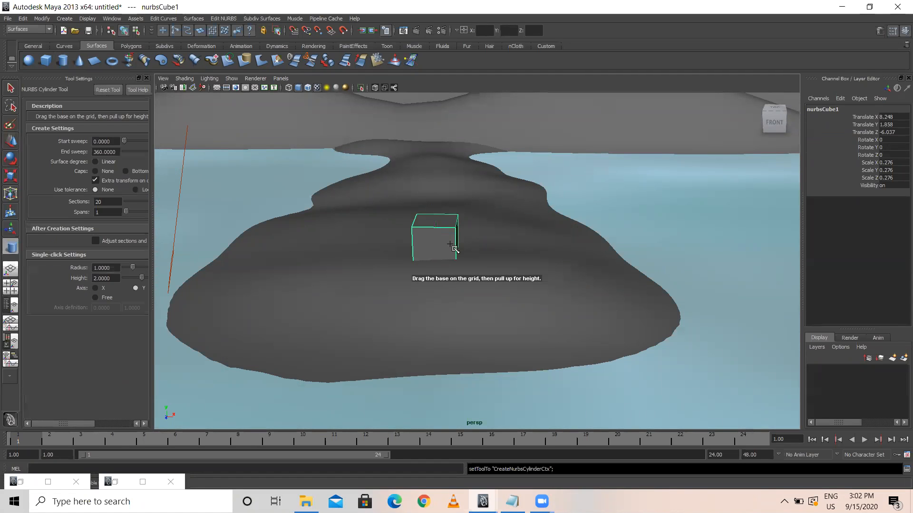
key(space)
key(space)
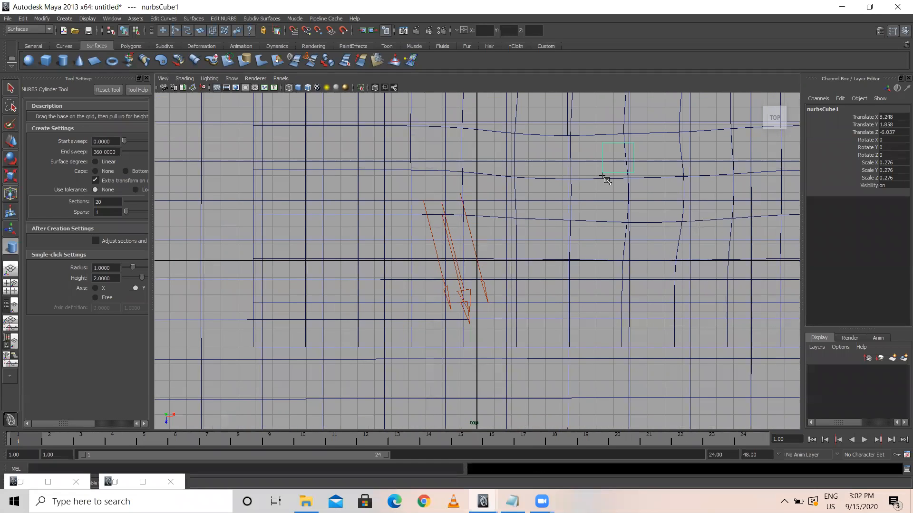
drag(601, 175, 606, 175)
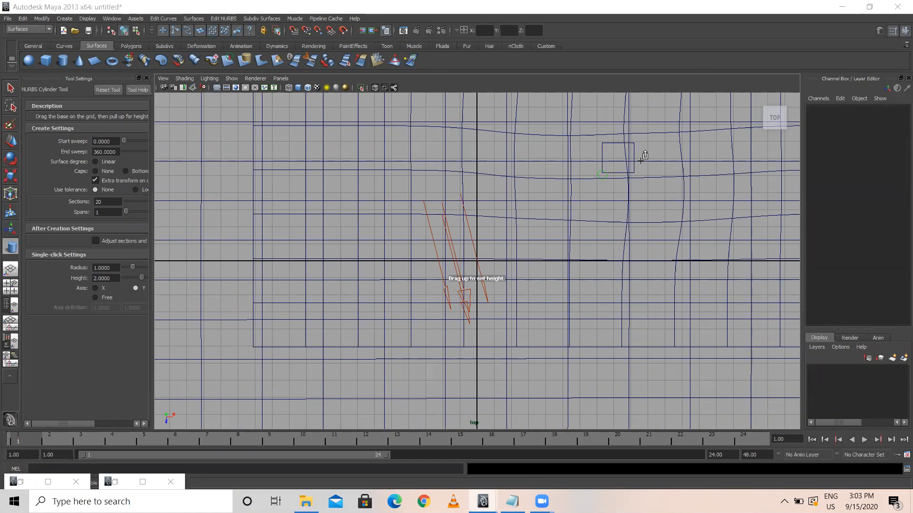
key(space)
key(space)
drag(417, 275, 411, 216)
key(5)
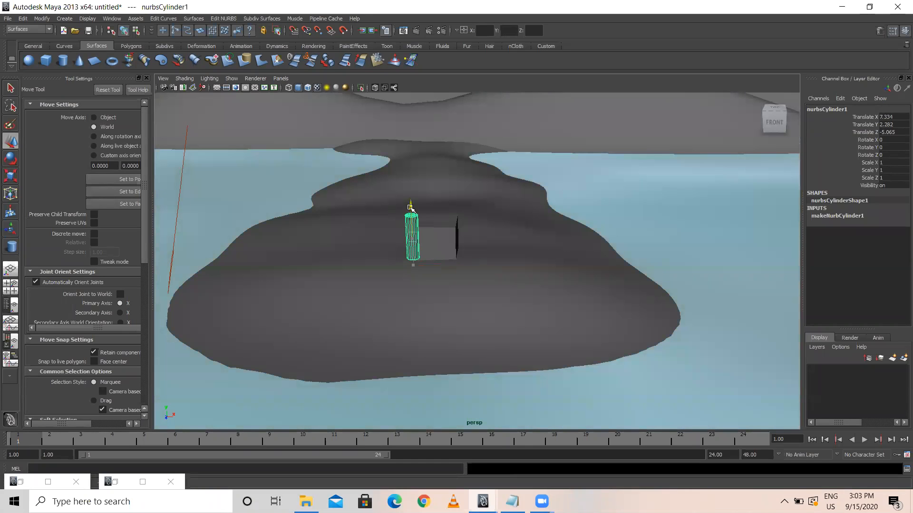
Scale the cylinder to about 0.652 in X and Z and 0.987 in Y, and move it to about X 7.189, Y 2.016.
key(r)
scroll(432, 246, up, 3)
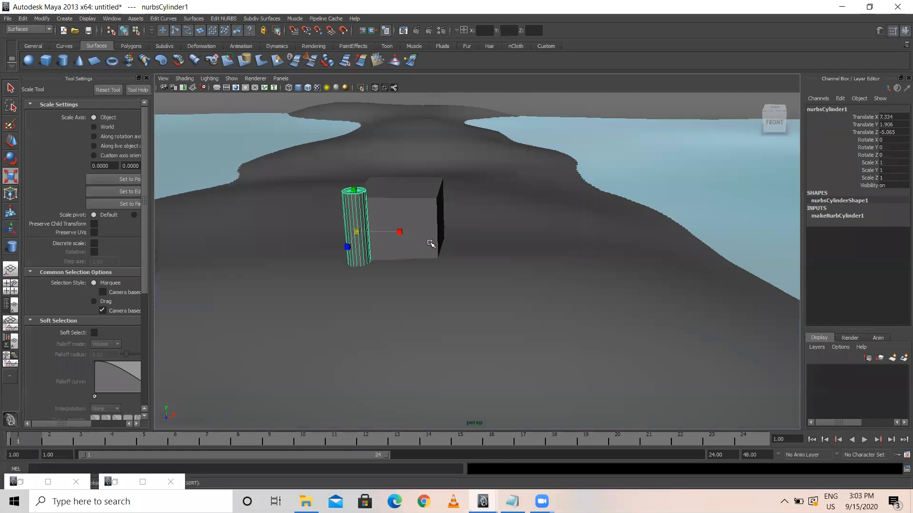
key(f)
drag(473, 263, 428, 261)
drag(476, 221, 475, 197)
key(w)
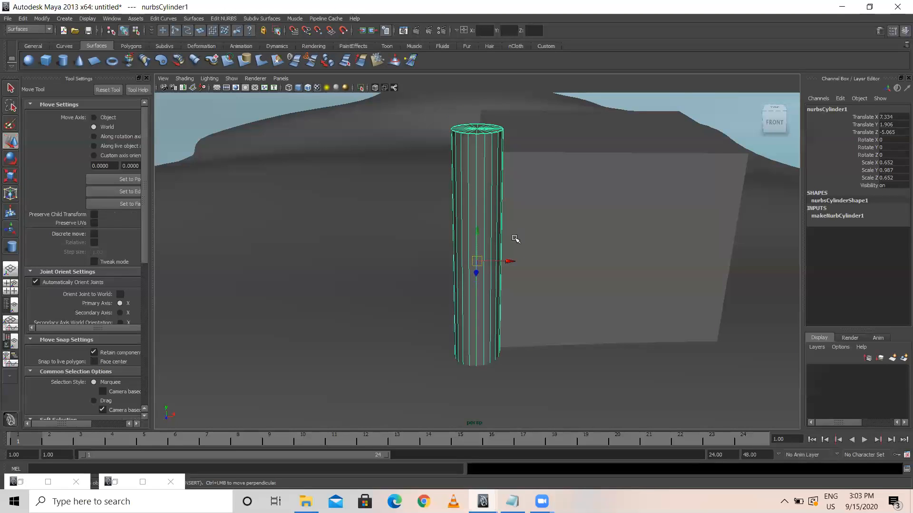
mouse_move(502, 261)
mouse_down()
mouse_move(451, 260)
mouse_move(490, 258)
mouse_up()
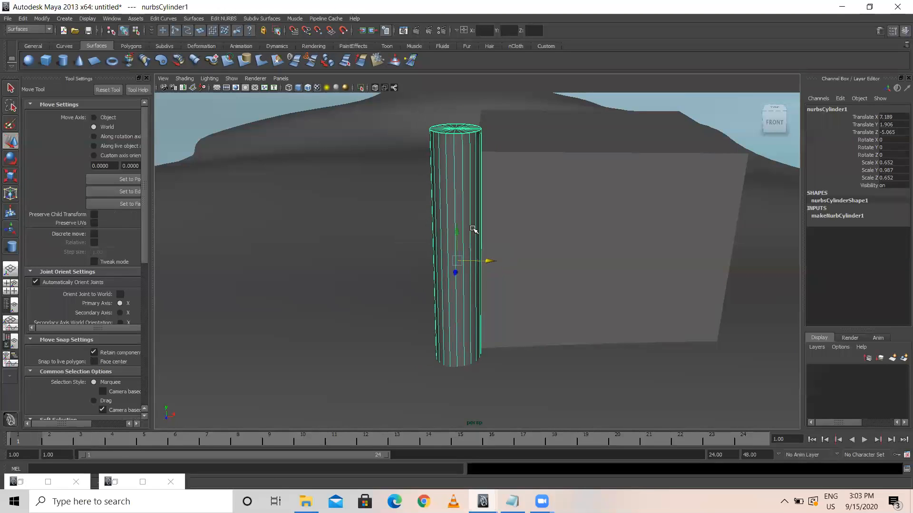
mouse_move(460, 225)
mouse_down()
mouse_move(452, 202)
mouse_move(453, 215)
mouse_up()
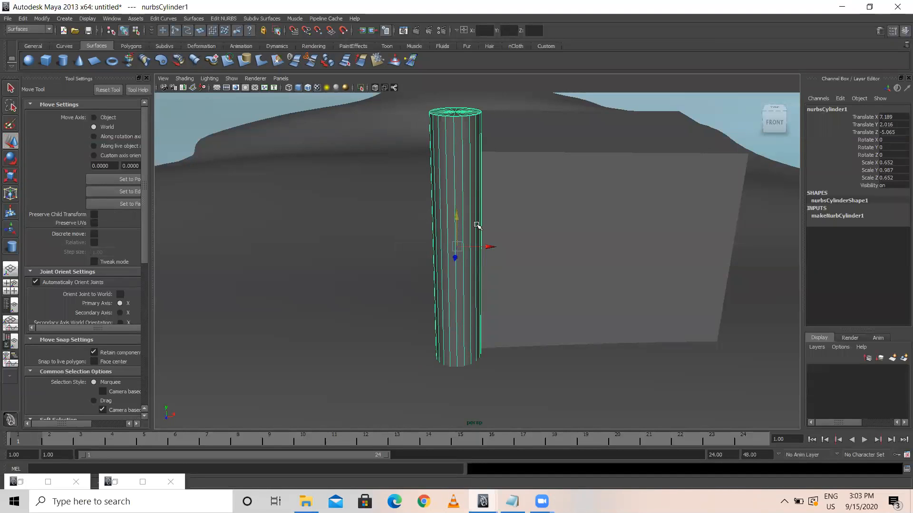
key(r)
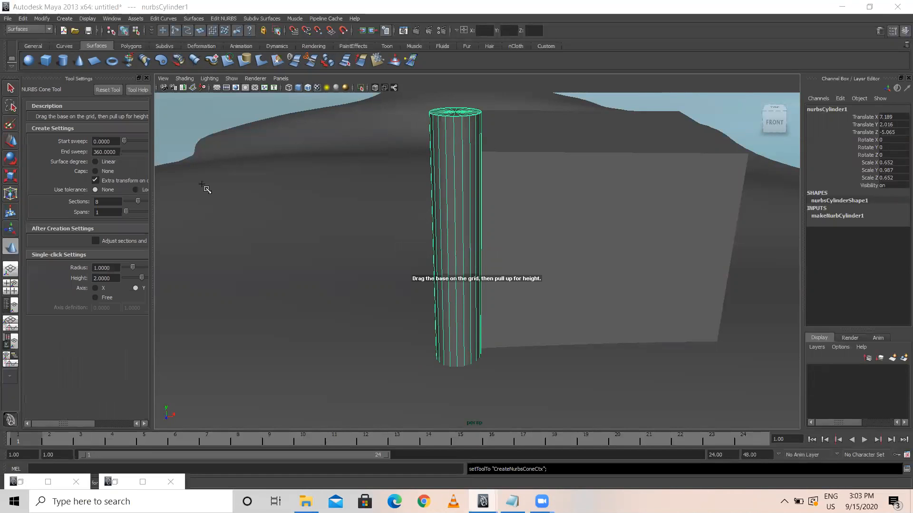
Create a NURBS cone centred on the cylinder, drawing a wider base in the top view and setting its height in perspective.
key(space)
key(space)
scroll(642, 177, up, 3)
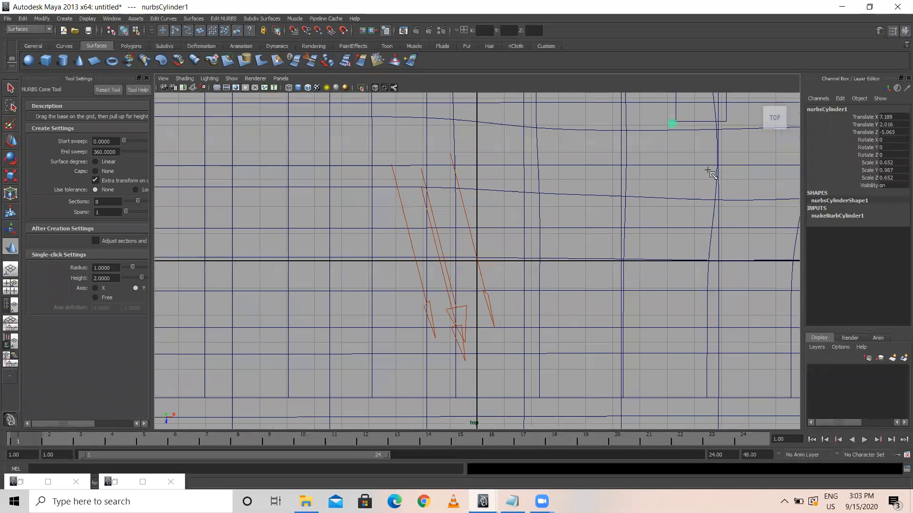
key(f)
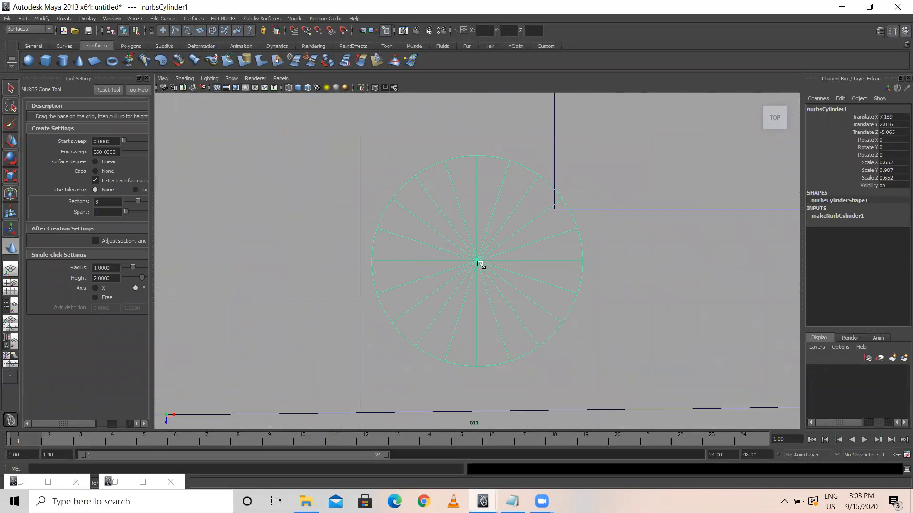
drag(477, 261, 534, 304)
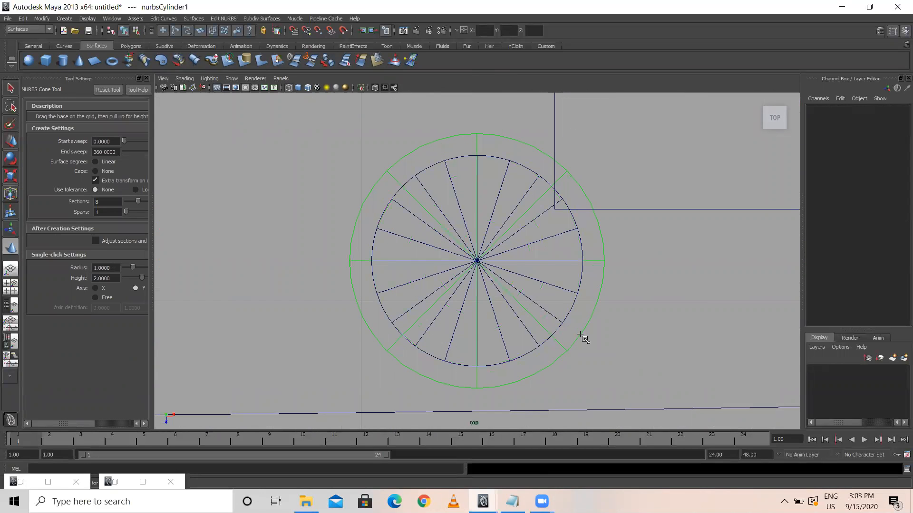
key(space)
key(space)
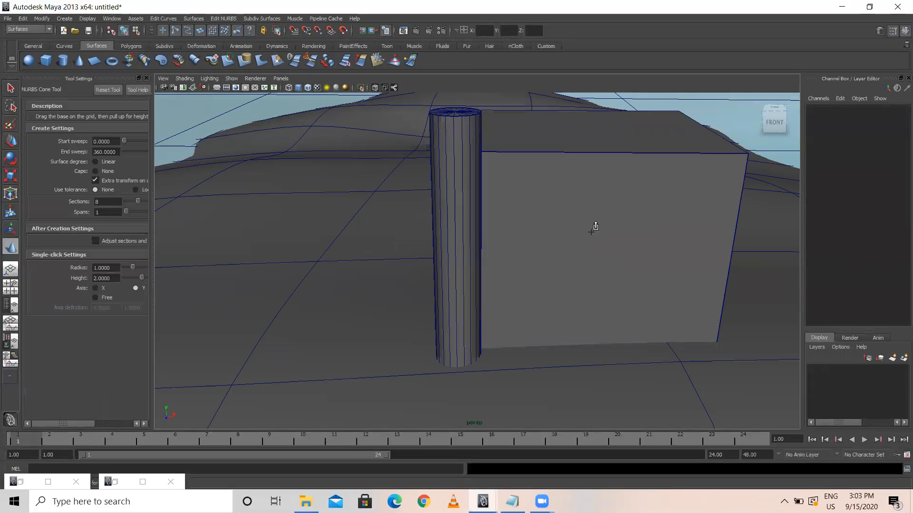
drag(459, 336, 459, 415)
Raise the cone to about Y 3.221 so it sits above the cylinder as a tower roof.
key(w)
scroll(479, 366, down, 4)
drag(469, 314, 456, 149)
key(5)
alt+drag(480, 227, 441, 226)
scroll(489, 224, up, 5)
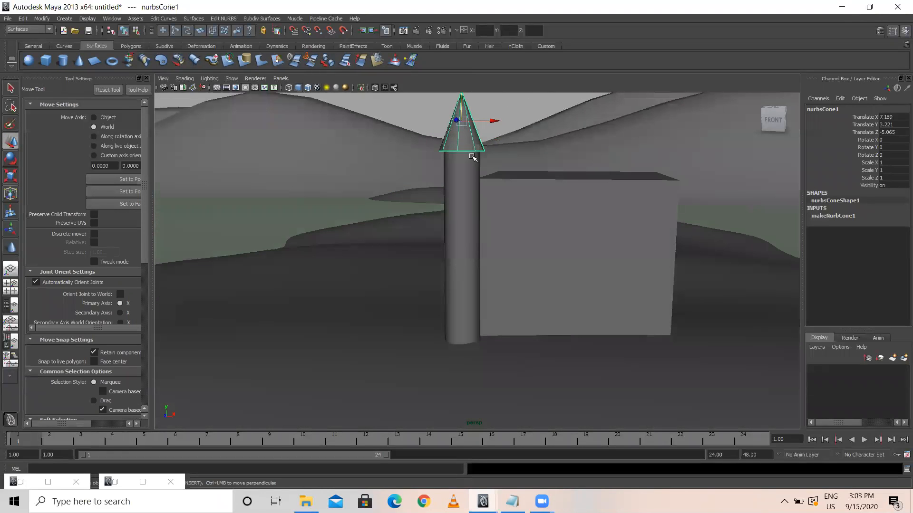
Reduce the cone's height and lower it onto the top of the cylinder.
alt+drag(510, 189, 492, 266)
key(r)
drag(476, 210, 478, 229)
alt+drag(450, 305, 481, 283)
key(w)
drag(478, 235, 479, 244)
Duplicate the cone and cylinder together and move the copied tower to about X 9.179 at the cube's front-right corner.
click(544, 204)
click(485, 284)
click(477, 353)
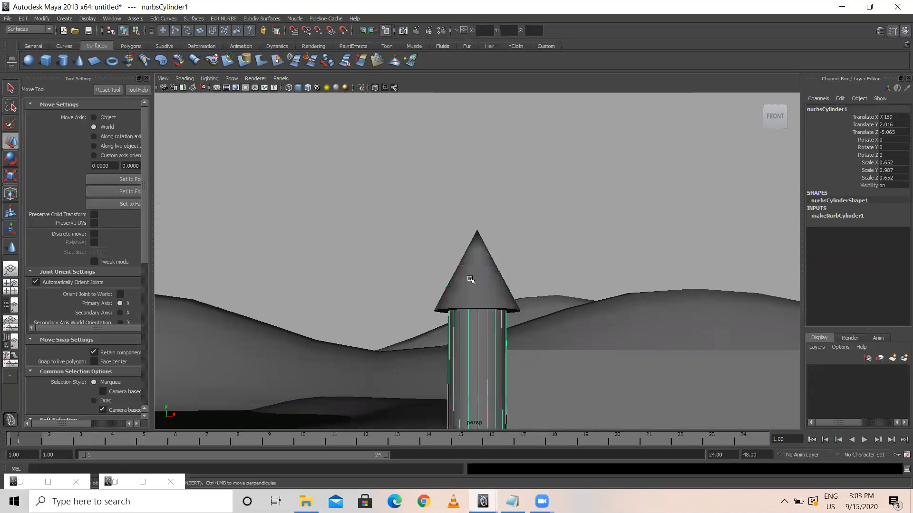
click(484, 261)
shift+click(474, 343)
scroll(487, 331, down, 2)
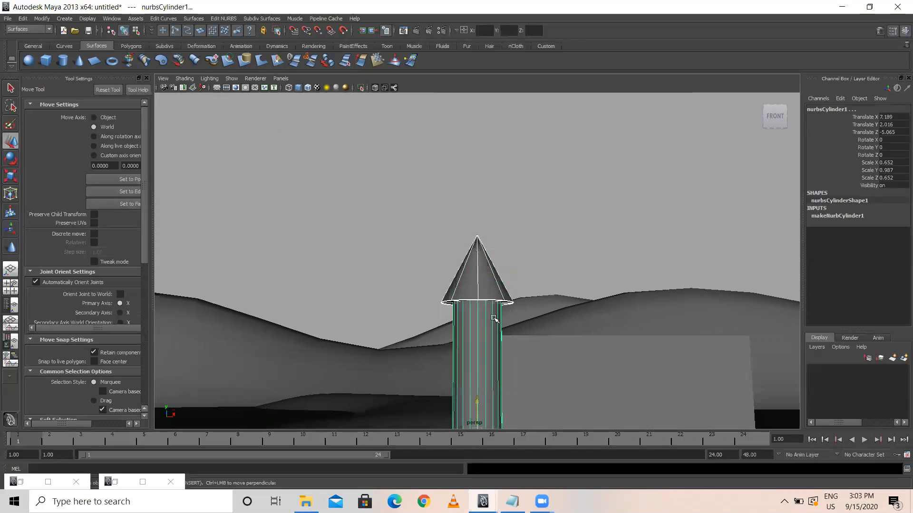
alt+drag(515, 320, 643, 353)
key(ctrl+d)
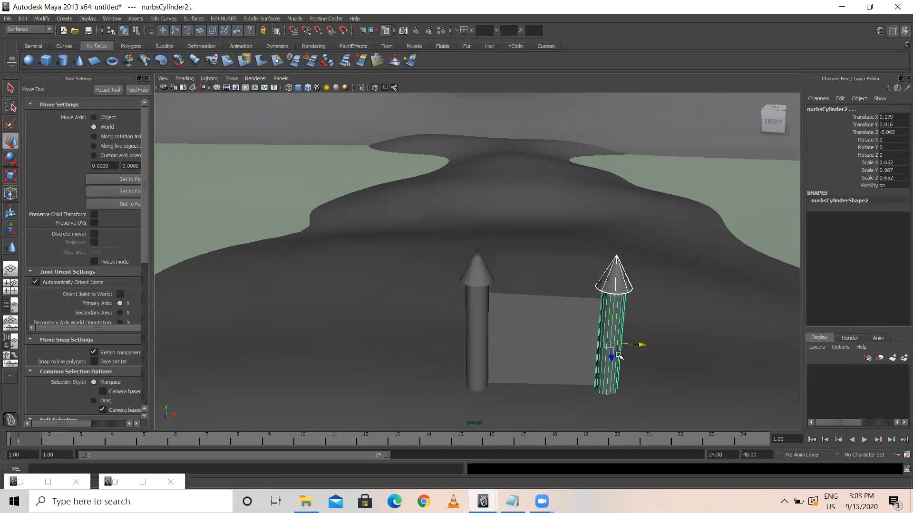
Duplicate both front towers together and move the copies back to about Z -6.9 at the cube's rear corners.
mouse_move(543, 343)
alt+mouse_down()
mouse_move(576, 336)
mouse_move(546, 328)
alt+mouse_up()
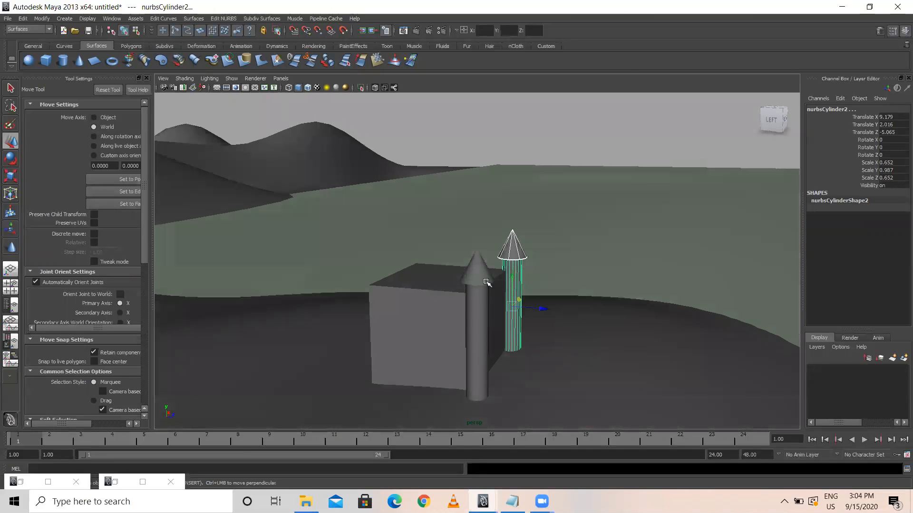
click(477, 271)
click(476, 324)
key(ctrl+d)
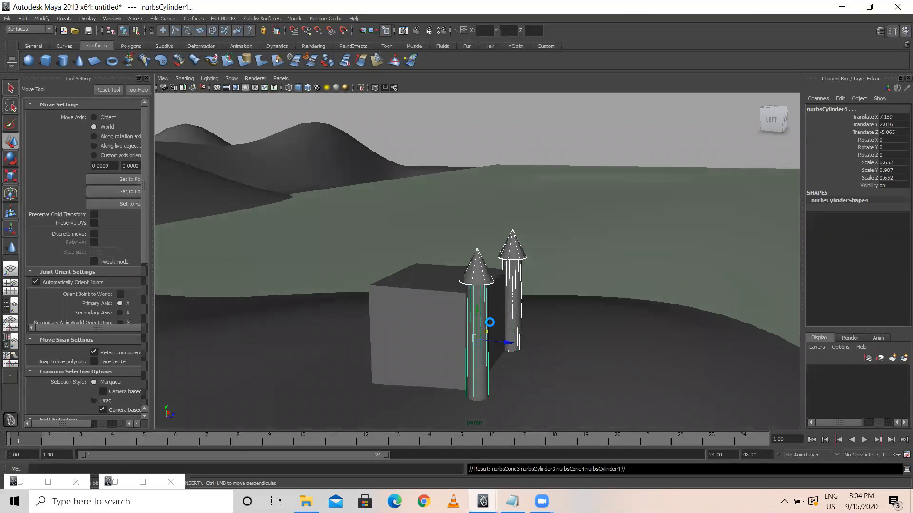
drag(512, 341, 399, 334)
alt+drag(521, 333, 460, 344)
drag(563, 340, 570, 339)
alt+drag(514, 340, 449, 301)
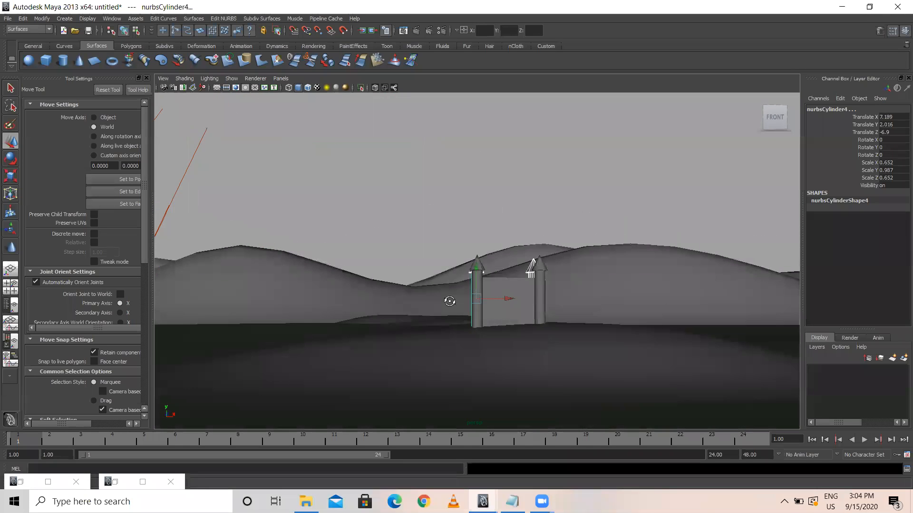
click(427, 198)
Create a small NURBS cube beside the front-left tower, drawing its base in the top view and its height in perspective.
alt+drag(428, 198, 523, 282)
alt+right_drag(457, 296, 643, 334)
alt+drag(528, 320, 526, 330)
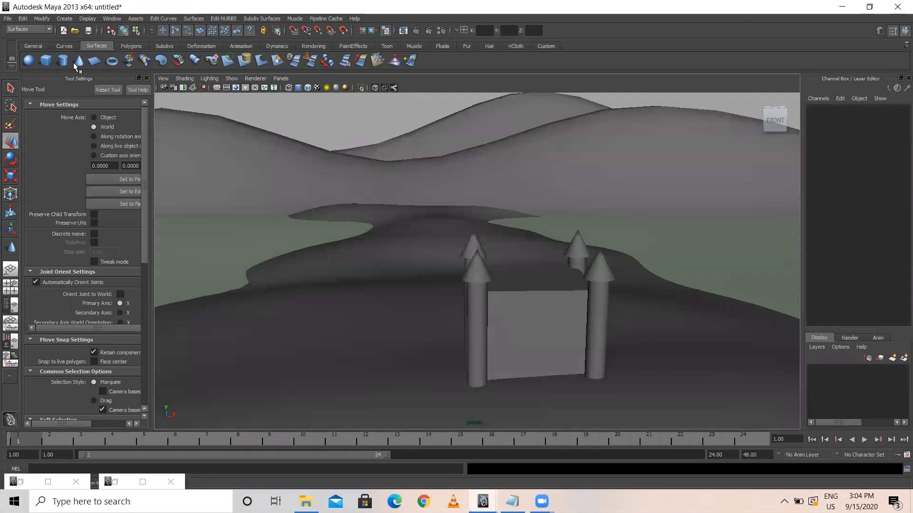
click(47, 60)
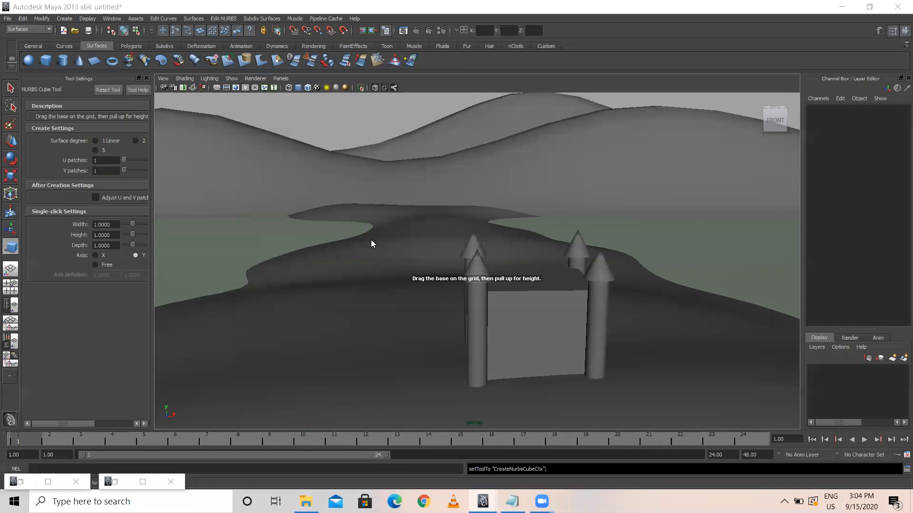
key(space)
key(space)
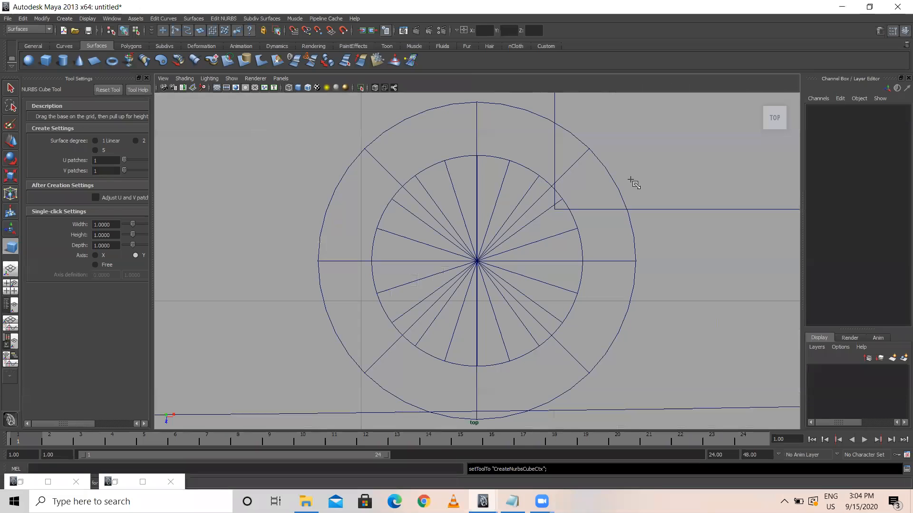
drag(623, 142, 668, 190)
key(space)
key(space)
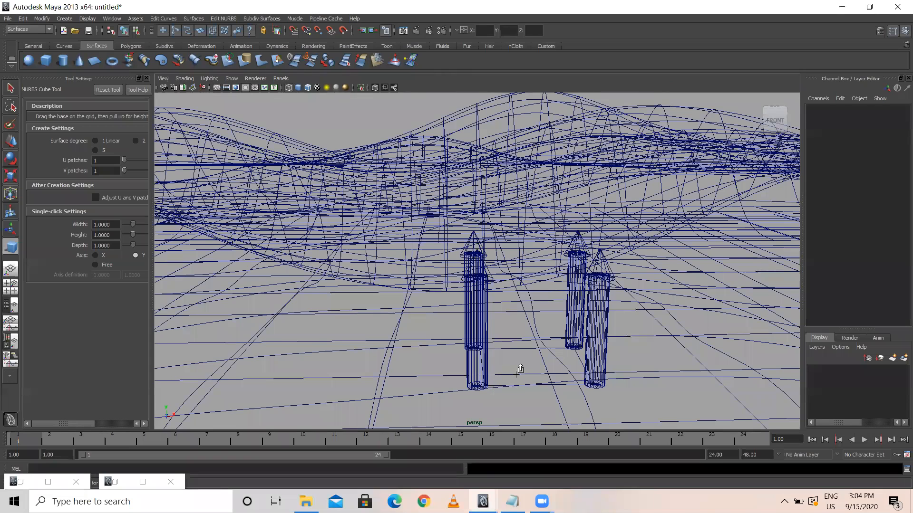
alt+drag(520, 369, 511, 365)
click(489, 408)
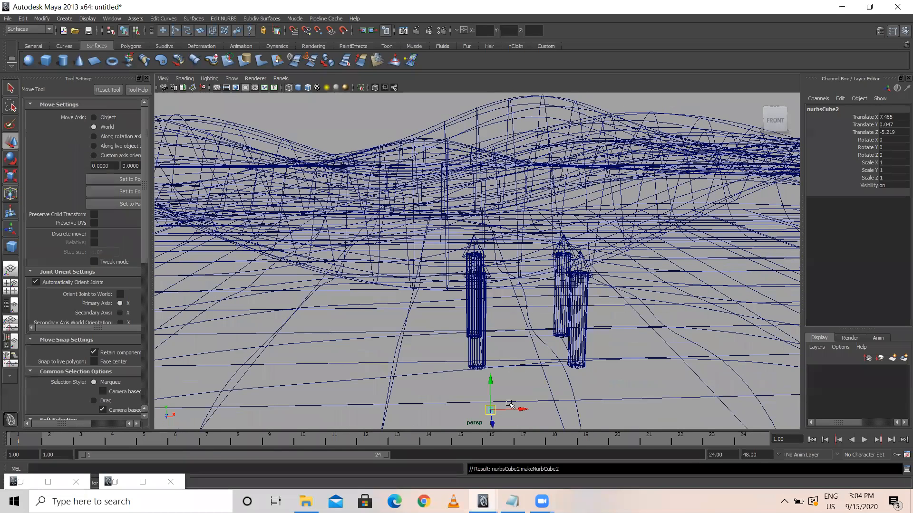
Place the small cube on the castle's front top edge at about Y 2.729, Z -5.248, scaled uniformly to about 1.292.
drag(490, 400, 488, 239)
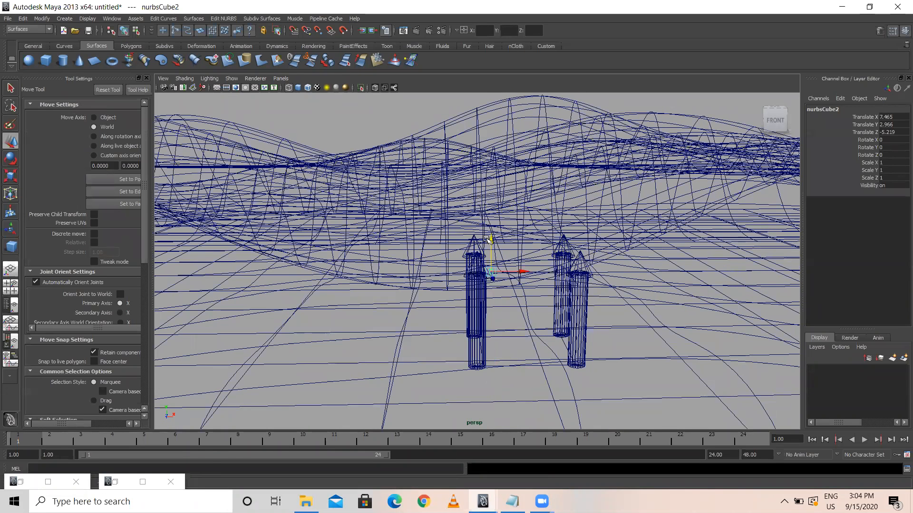
scroll(490, 247, up, 5)
key(5)
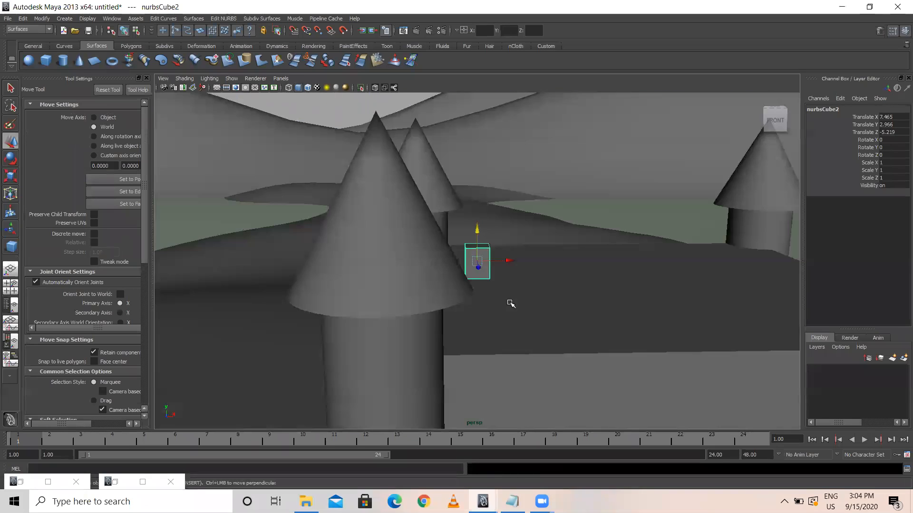
alt+drag(529, 309, 487, 268)
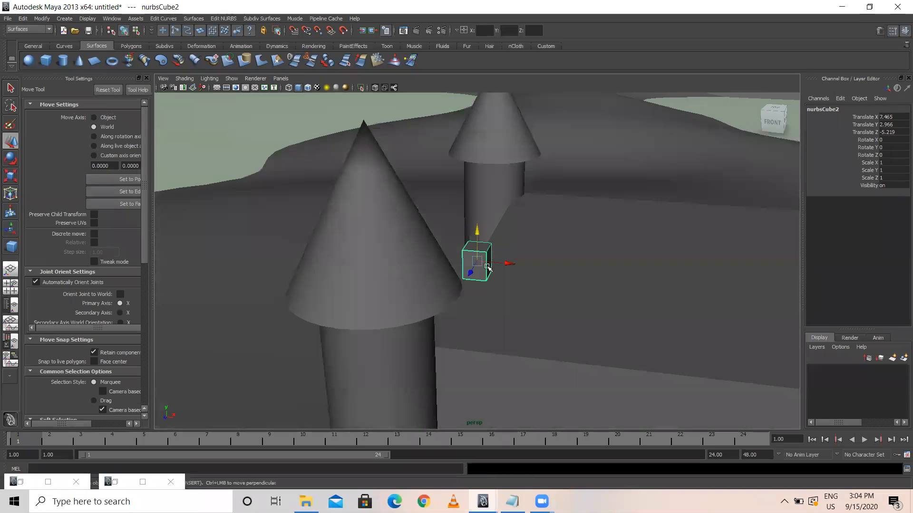
drag(479, 232, 462, 316)
key(r)
key(w)
Duplicate the small cube to about X 7.601 and repeat the offset copy along the front edge up to about X 8.96.
alt+drag(455, 351, 430, 313)
key(ctrl+d)
drag(511, 292, 528, 294)
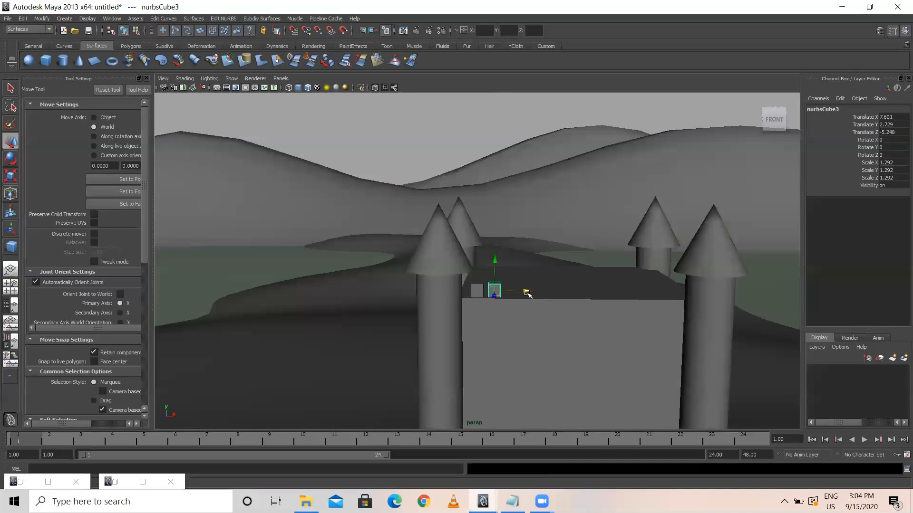
key(shift+d)
key(shift+d)
key(shift+d)
key(shift+d)
key(shift+d)
key(shift+d)
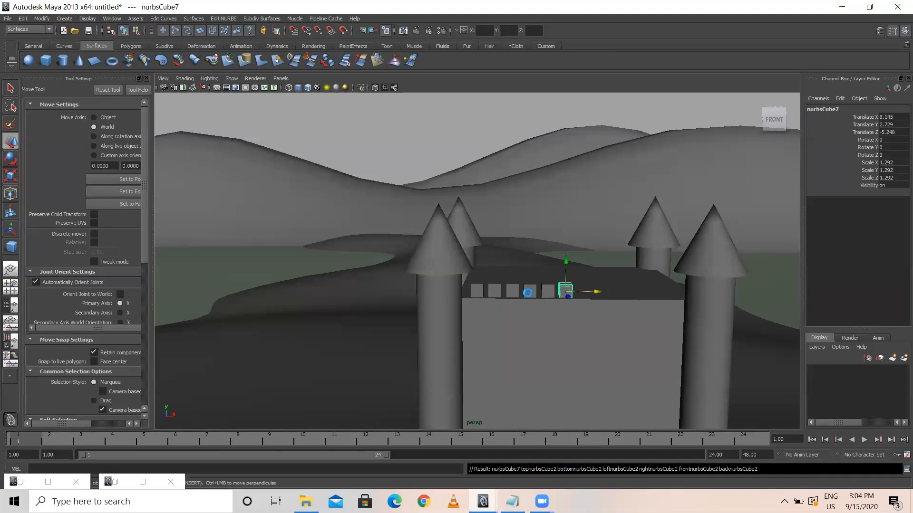
key(shift+d)
key(shift+d)
key(shift+d)
key(shift+d)
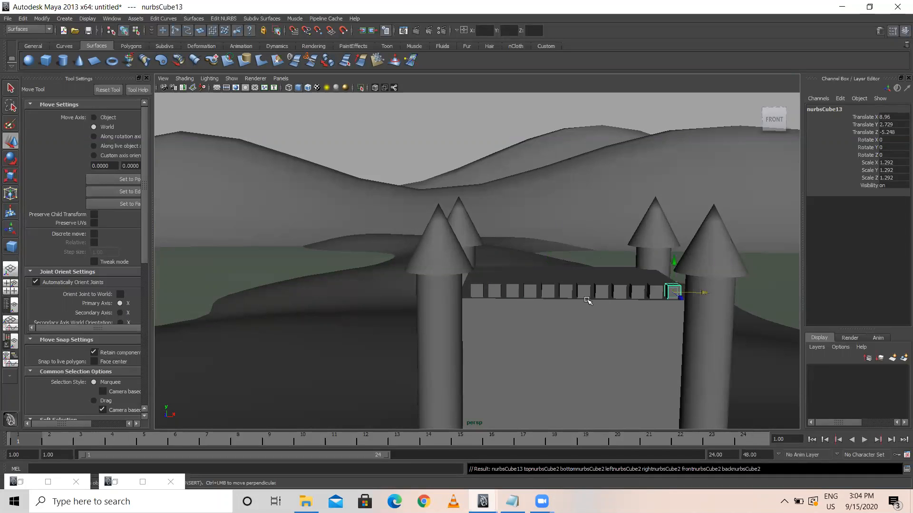
Duplicate the last front battlement cube and place it at the front end of the right side's top edge, about X 9.118, Z -5.35.
scroll(588, 300, down, 4)
mouse_move(514, 306)
alt+mouse_down()
mouse_move(607, 306)
mouse_move(595, 350)
mouse_move(373, 316)
mouse_move(399, 332)
mouse_move(331, 311)
mouse_move(414, 316)
mouse_move(429, 286)
mouse_move(513, 271)
mouse_move(593, 285)
mouse_move(498, 314)
alt+mouse_up()
key(ctrl+d)
key(f)
scroll(593, 286, down, 5)
Duplicate the side battlement cube to about Z -5.492 and repeat the offset copy along the right edge to about Z -6.627.
key(ctrl+d)
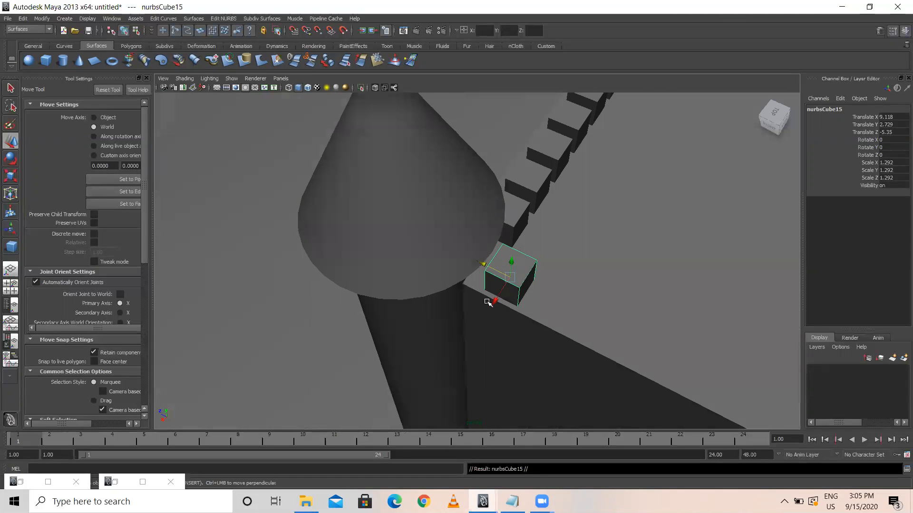
drag(483, 266, 527, 285)
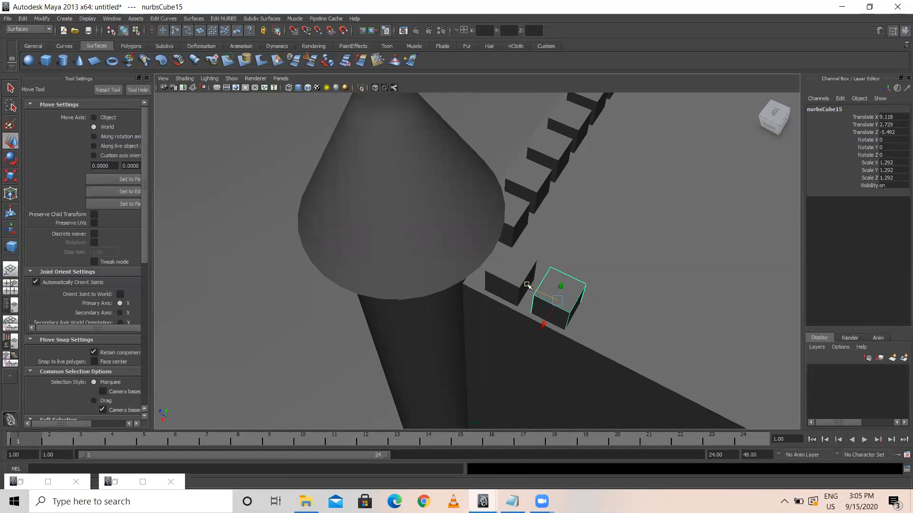
scroll(508, 303, down, 5)
key(shift+d)
key(shift+d)
key(shift+d)
key(shift+d)
scroll(510, 319, down, 2)
key(shift+d)
key(shift+d)
key(shift+d)
key(shift+d)
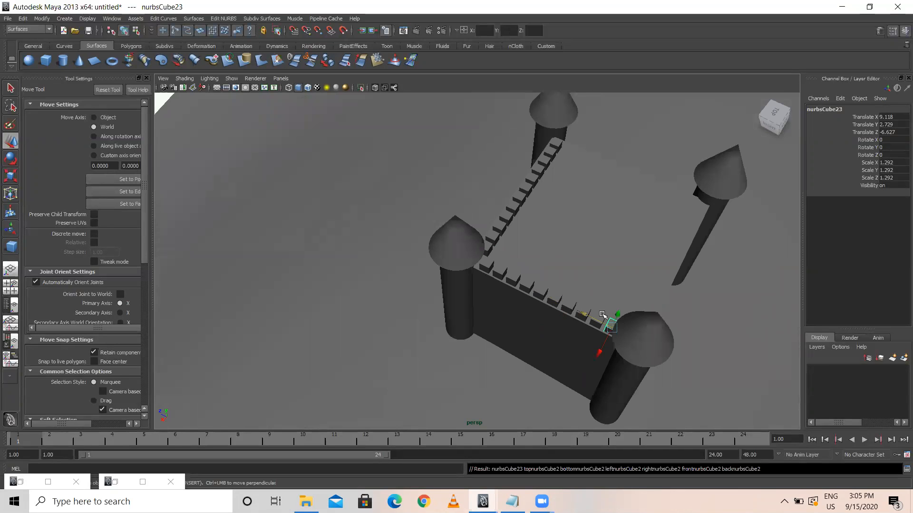
scroll(637, 331, up, 2)
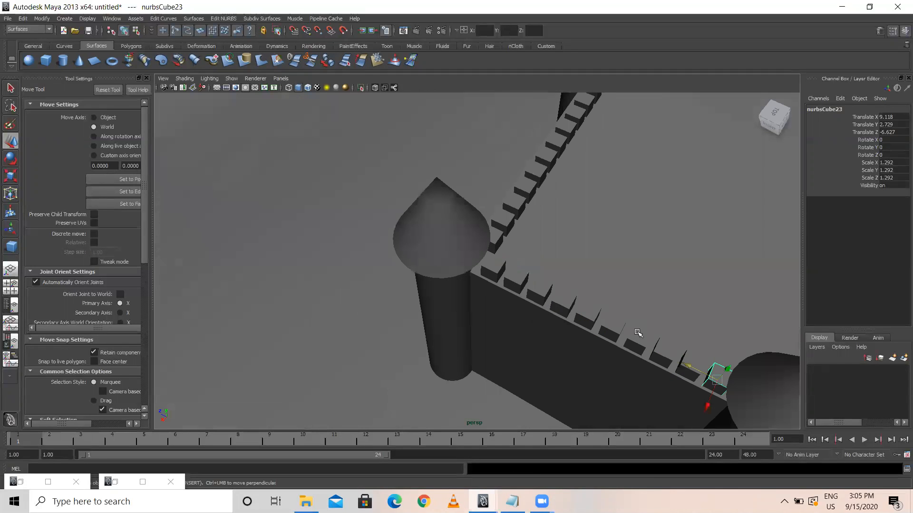
Duplicate the row of ten battlement cubes on the castle's right side and place the copy along the left side's top edge, about X 7.418.
click(690, 358)
click(656, 338)
shift+click(637, 332)
shift+click(613, 321)
shift+click(586, 308)
shift+click(561, 295)
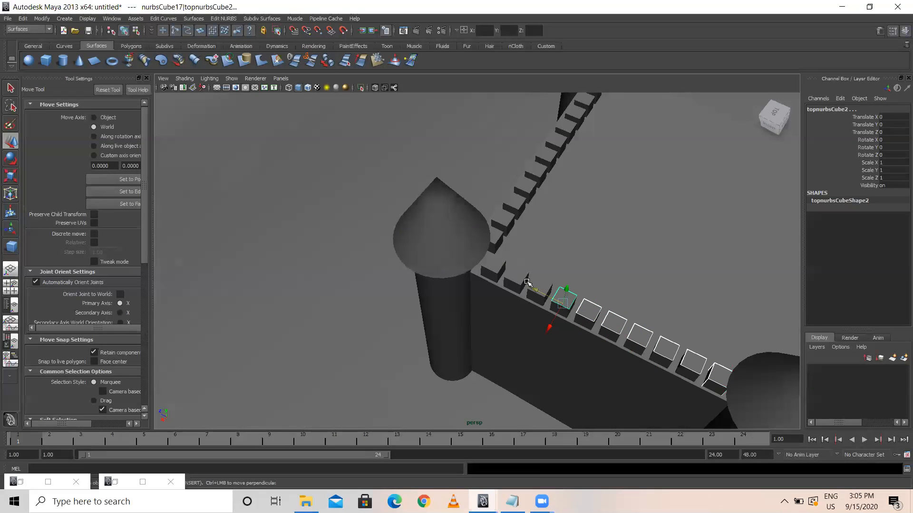
shift+click(537, 286)
shift+click(517, 275)
shift+click(493, 265)
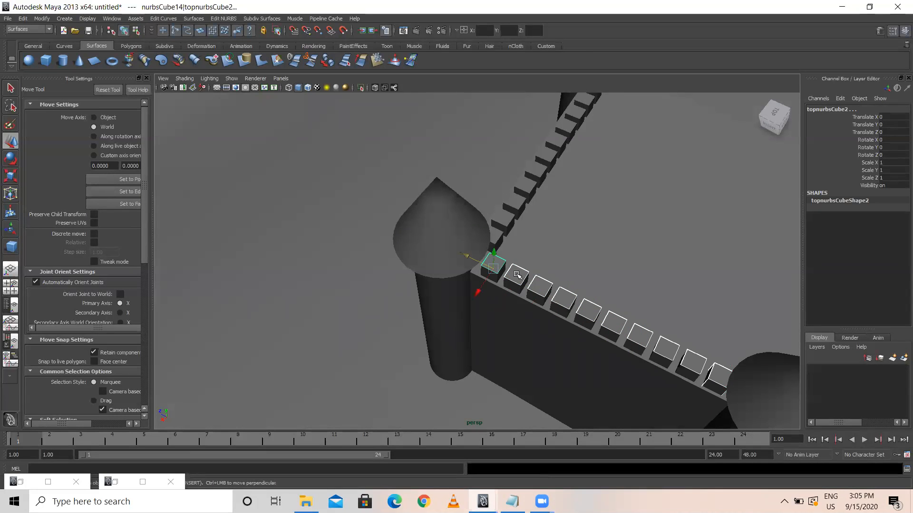
key(Up)
scroll(548, 282, down, 5)
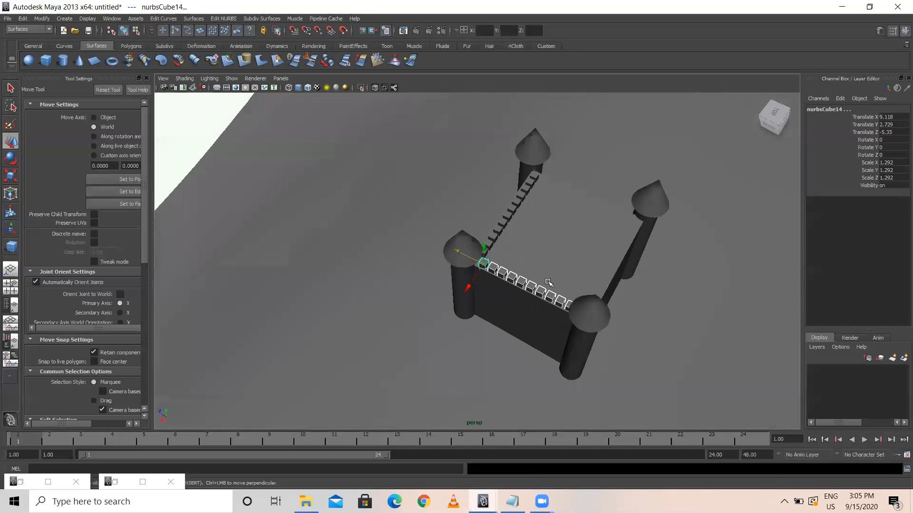
key(ctrl+d)
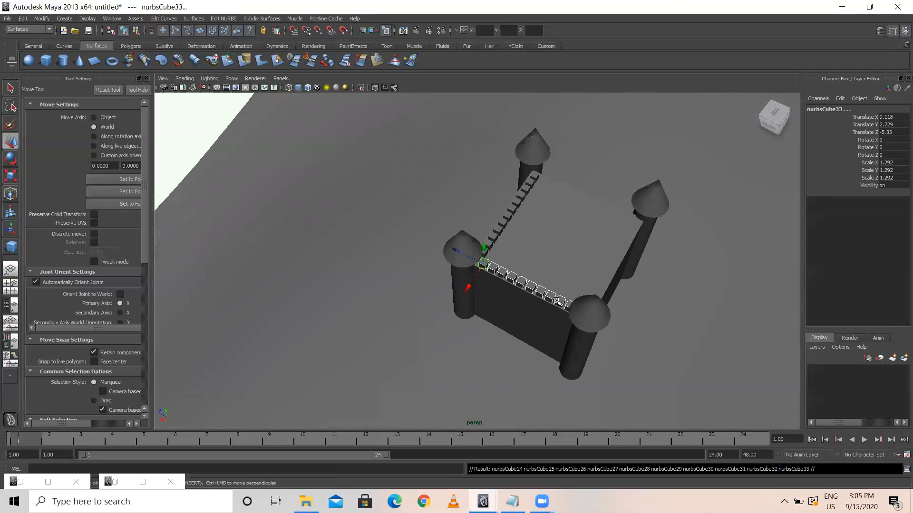
drag(468, 297, 638, 266)
scroll(537, 208, up, 6)
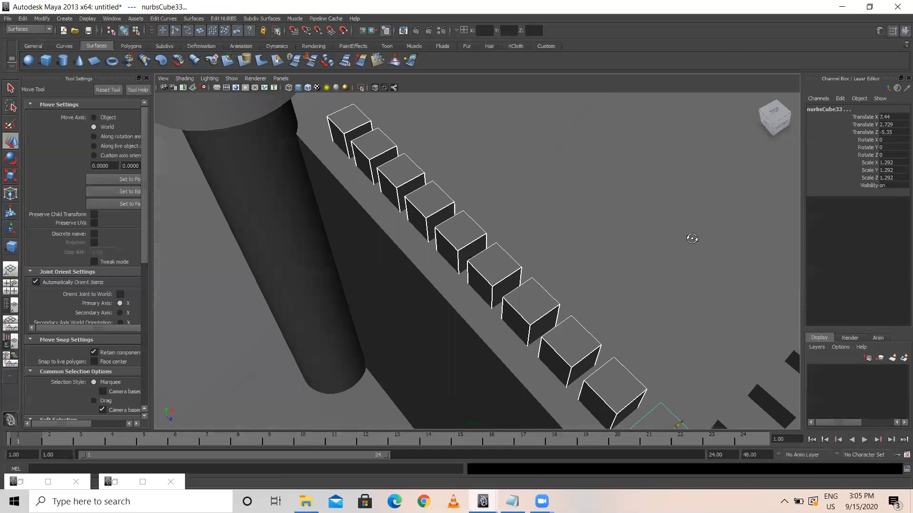
scroll(692, 238, down, 3)
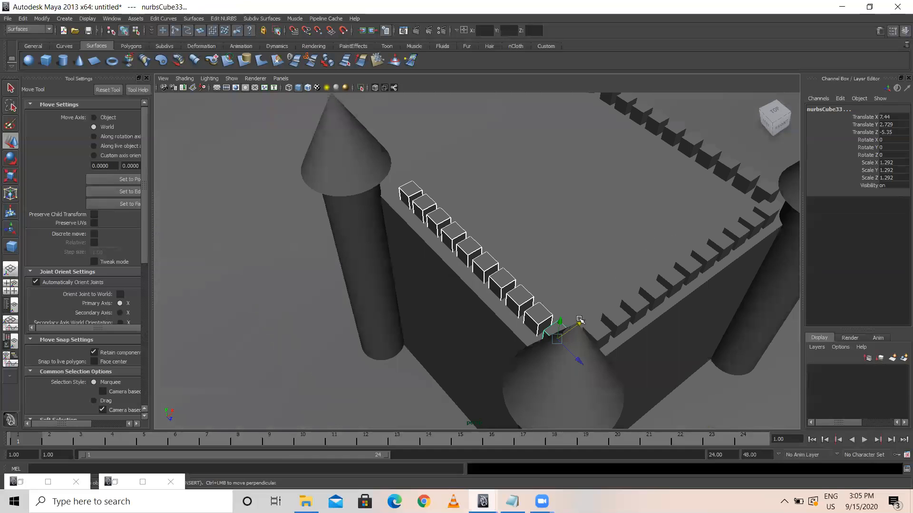
drag(579, 320, 577, 320)
scroll(551, 266, down, 4)
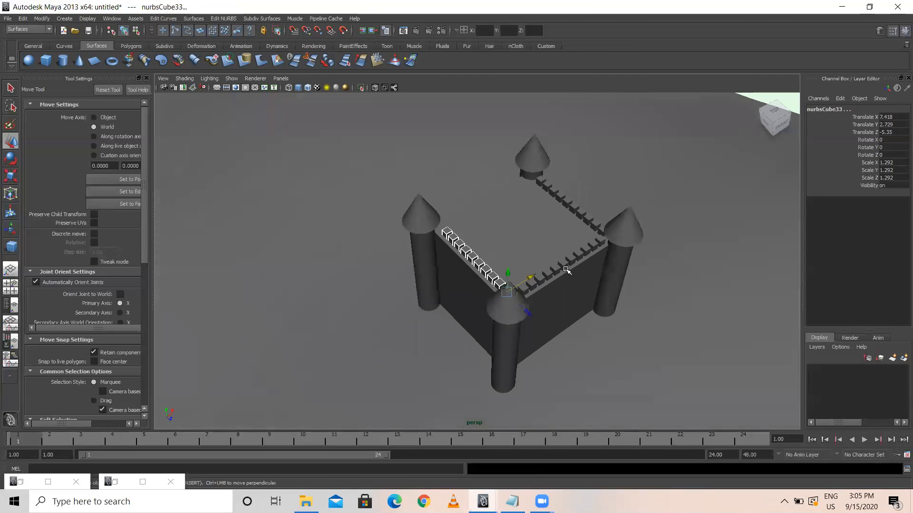
Group all the castle's towers, walls and battlements into one object and center the group's pivot.
alt+drag(567, 270, 513, 230)
click(506, 163)
alt+drag(421, 261, 621, 305)
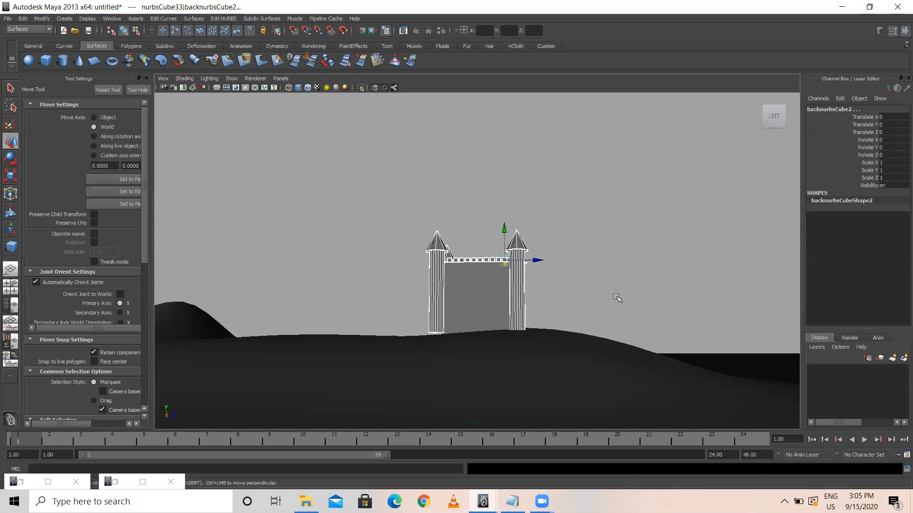
key(Up)
key(ctrl+g)
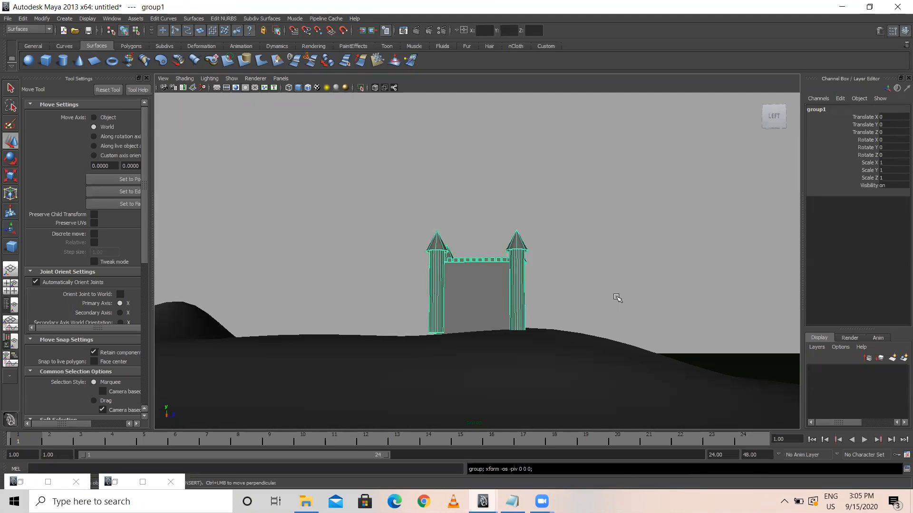
scroll(576, 266, down, 4)
alt+drag(548, 271, 552, 287)
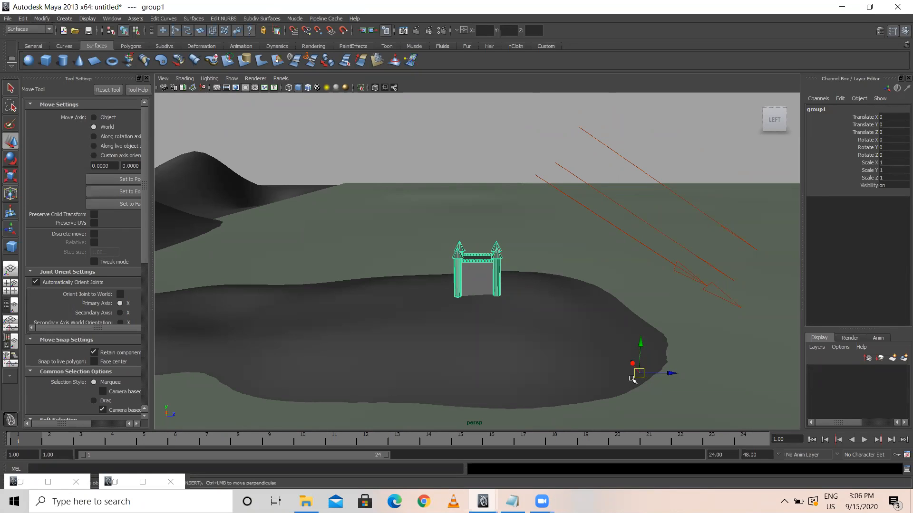
click(43, 19)
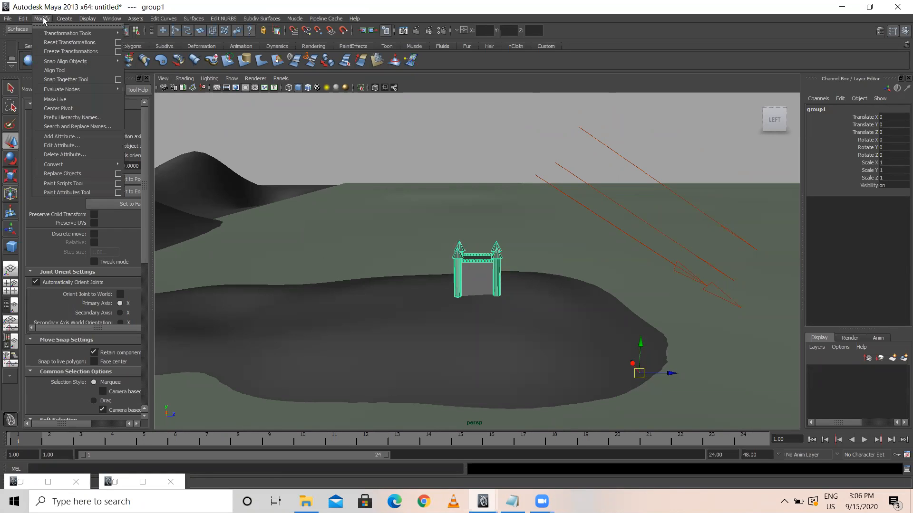
click(75, 109)
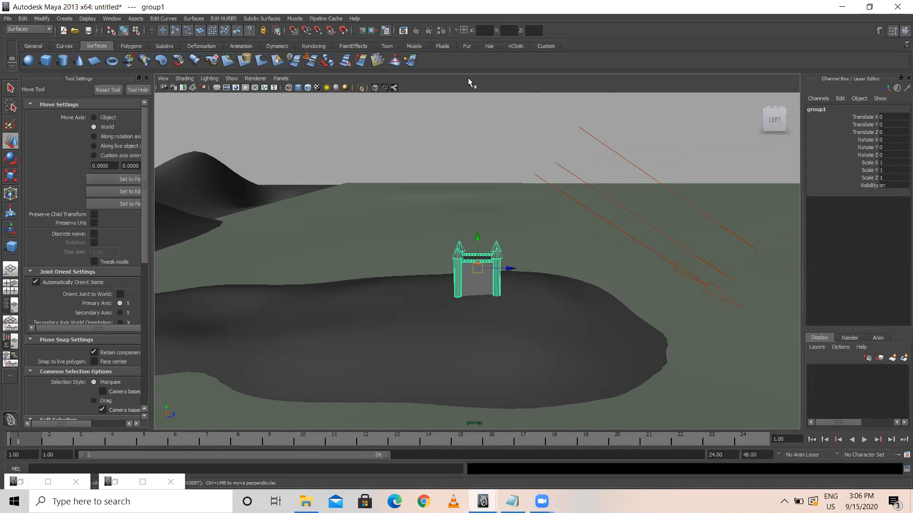
Duplicate the castle group as a second tier, scaled uniformly to about 0.731 and raised to about Y 1.176.
alt+drag(542, 294, 563, 330)
scroll(563, 330, up, 3)
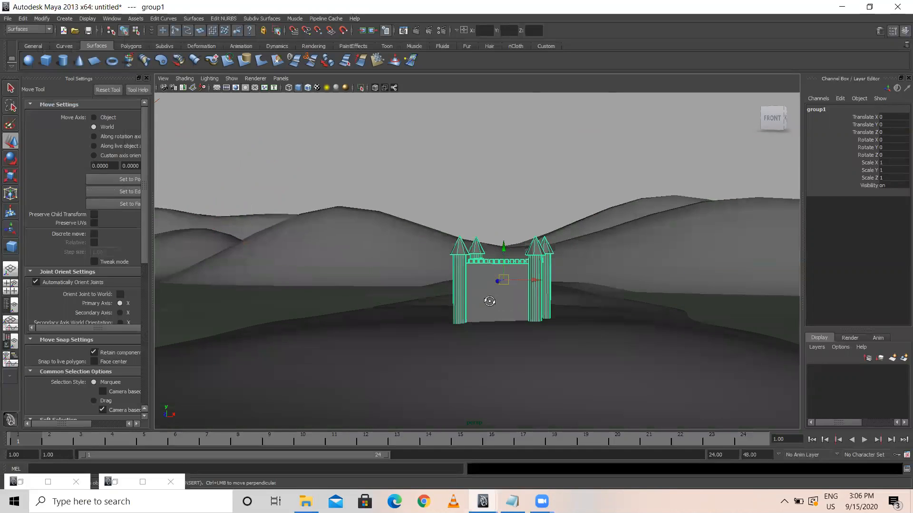
alt+drag(489, 301, 493, 303)
key(ctrl+d)
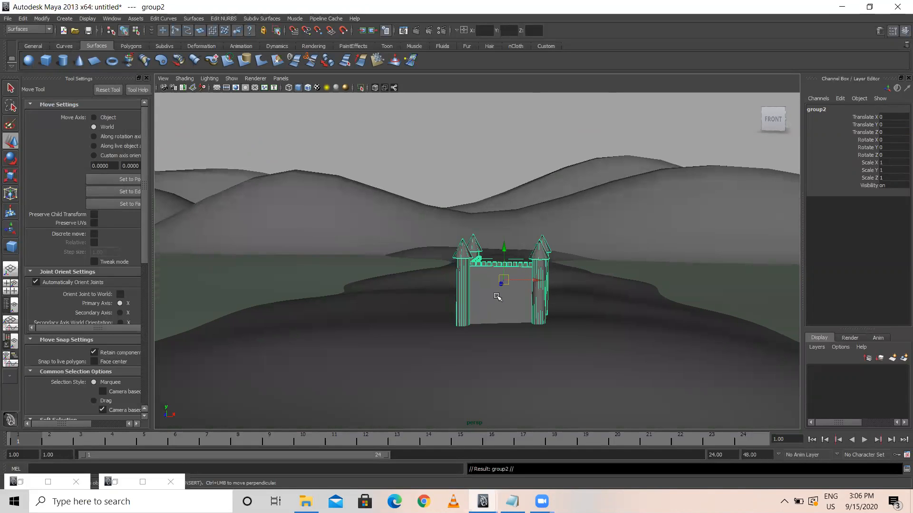
key(r)
drag(504, 280, 494, 284)
key(w)
drag(505, 249, 500, 199)
key(r)
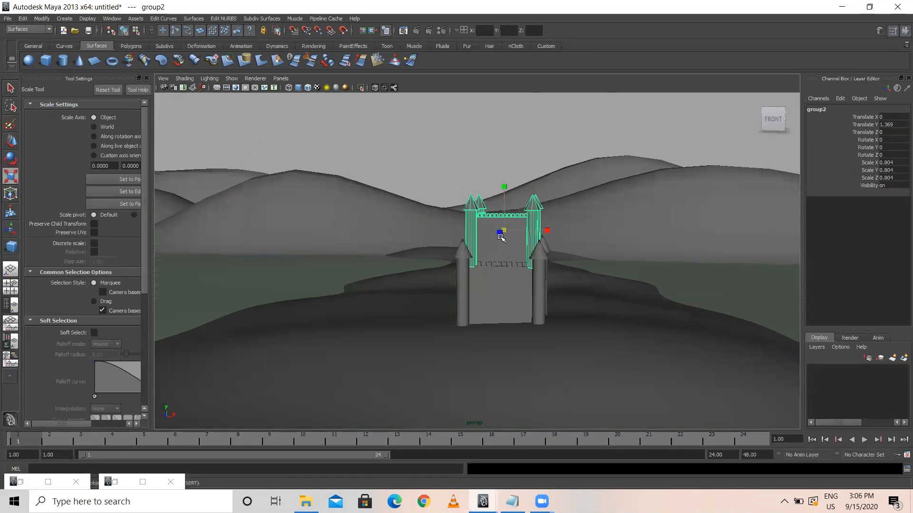
alt+drag(519, 239, 529, 275)
key(w)
drag(519, 184, 520, 194)
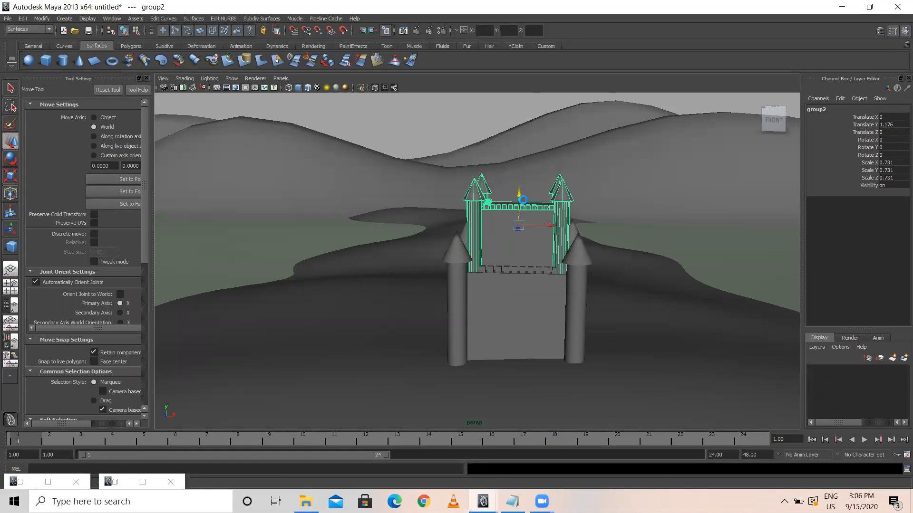
Repeat the scaled and offset duplicate of the second tier three times to stack three more shrinking tiers on the castle.
key(shift+d)
scroll(546, 255, down, 3)
key(shift+d)
key(shift+d)
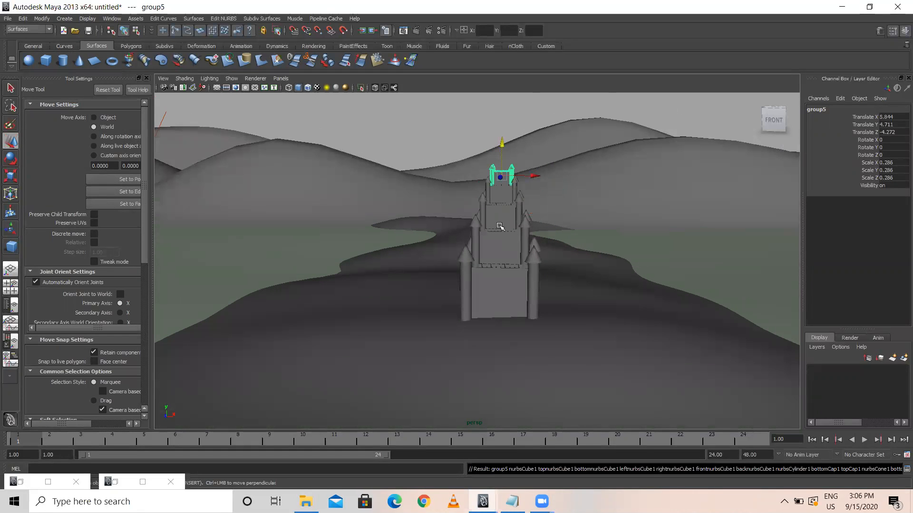
Duplicate the top tier, scale the copy uniformly to about 0.49 and move it in front of the castle, about Y 1.577, Z -1.998.
alt+drag(496, 255, 545, 259)
key(shift+d)
drag(513, 176, 567, 285)
alt+drag(534, 336, 585, 319)
key(r)
key(w)
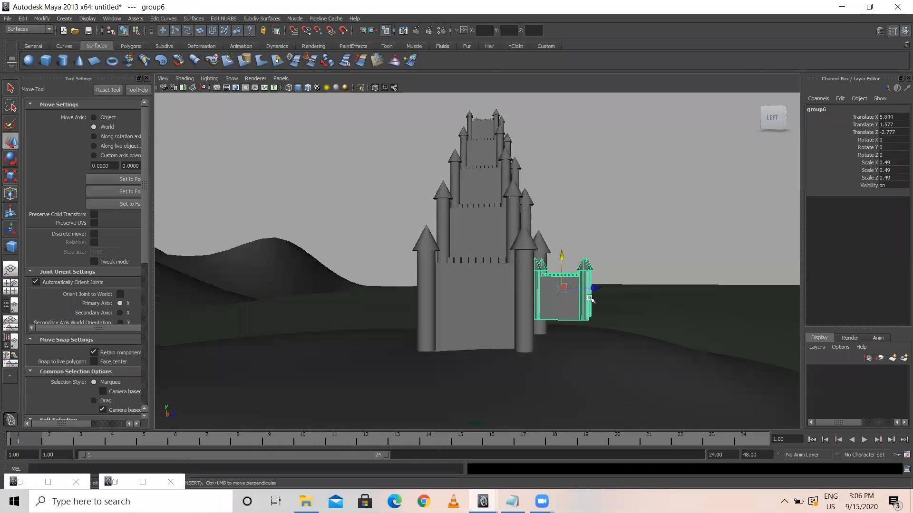
drag(595, 288, 636, 290)
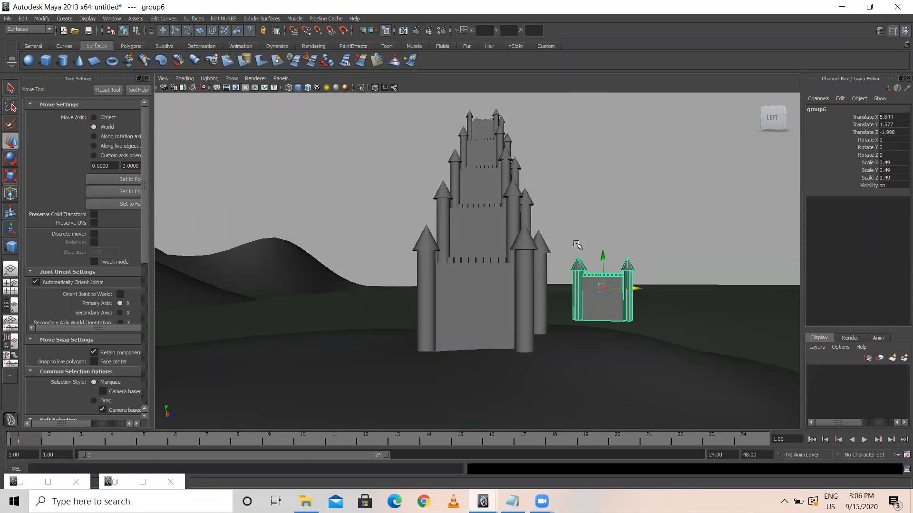
Delete the cones and cylinders of the towers on the castle-facing side of the small front copy.
drag(591, 266, 592, 267)
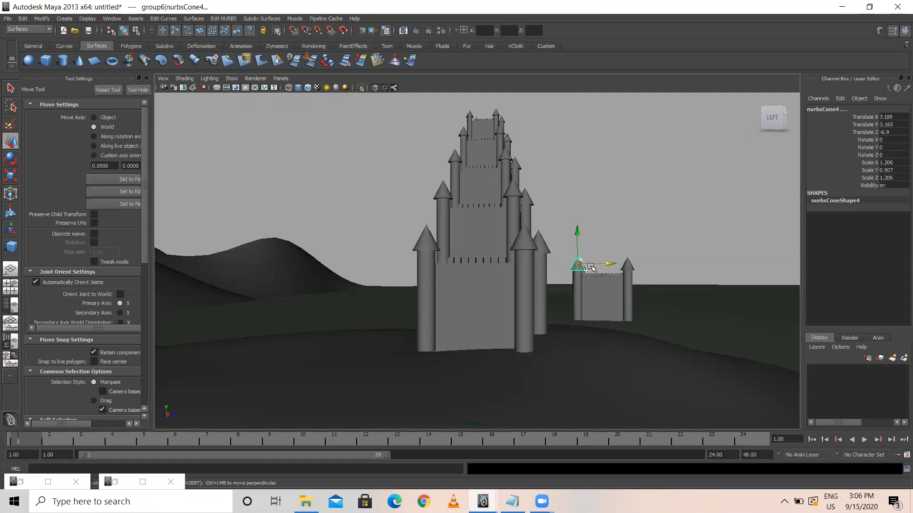
key(Delete)
click(579, 279)
key(Delete)
click(584, 269)
Move the whole small copy against the castle's front wall as a gatehouse, about Y 0.999, Z -2.969.
click(620, 288)
key(Up)
key(Up)
drag(633, 290, 554, 284)
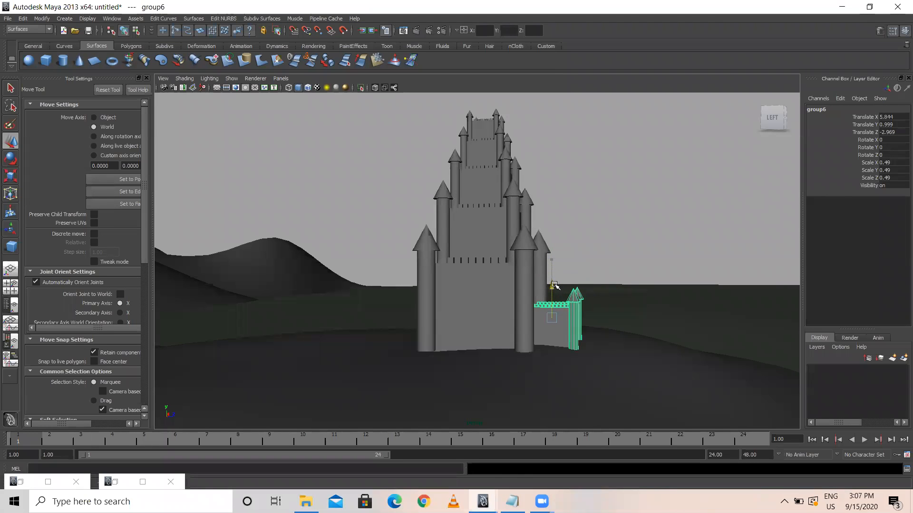
click(618, 240)
alt+drag(632, 257, 512, 292)
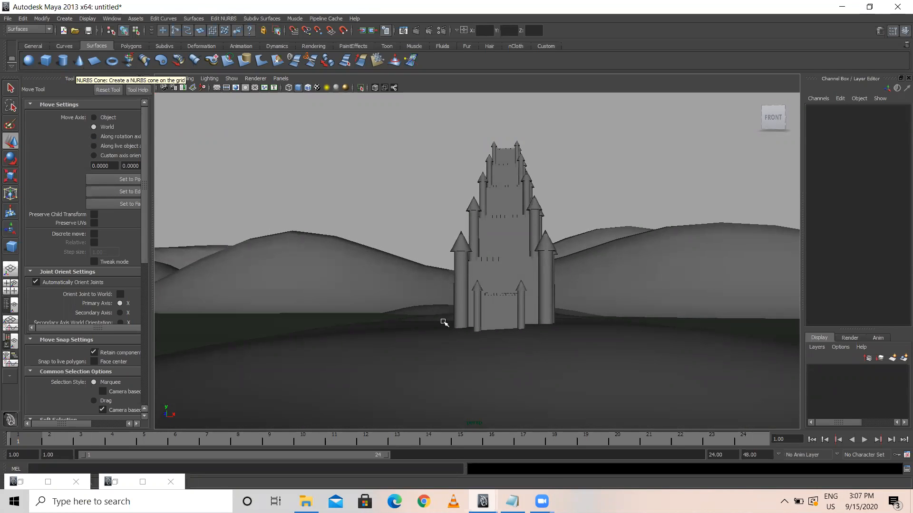
Group all the castle tiers and the gatehouse together and center the new group's pivot.
alt+drag(511, 260, 566, 269)
drag(440, 167, 536, 319)
ctrl+drag(585, 247, 672, 343)
alt+drag(613, 298, 540, 306)
key(ctrl+g)
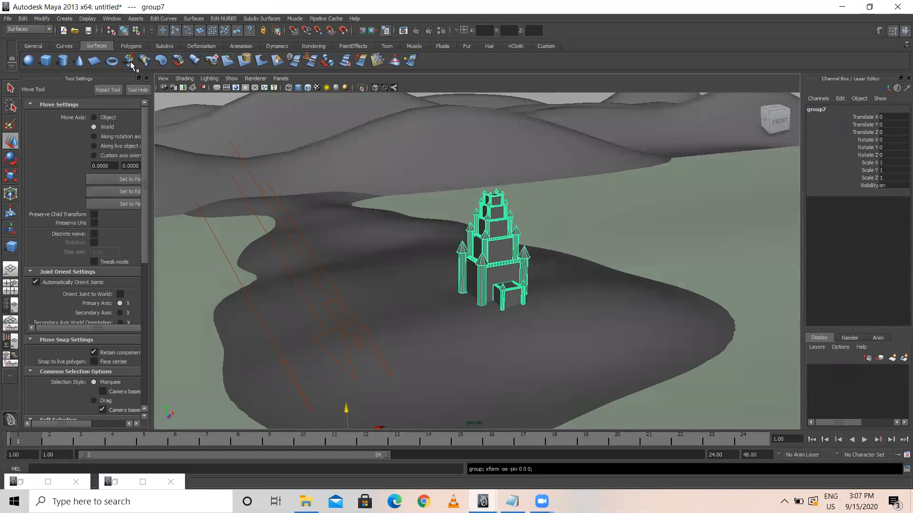
click(42, 18)
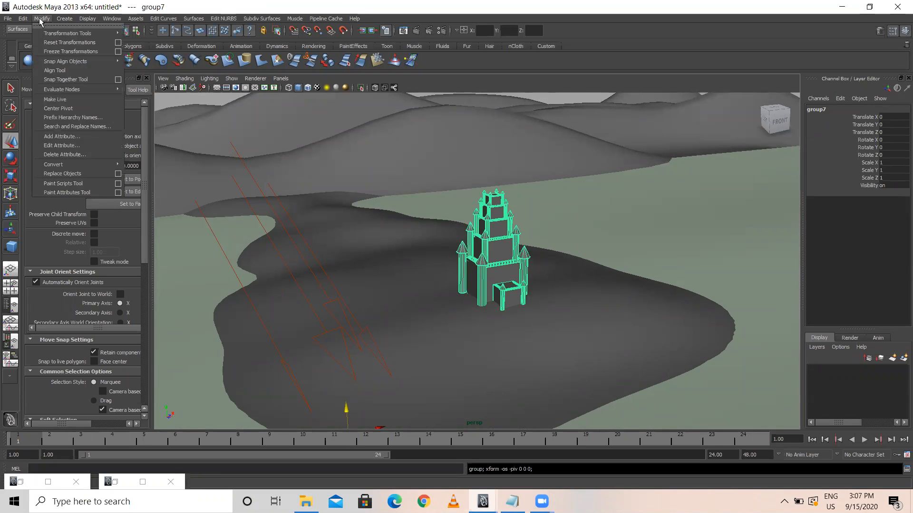
click(79, 110)
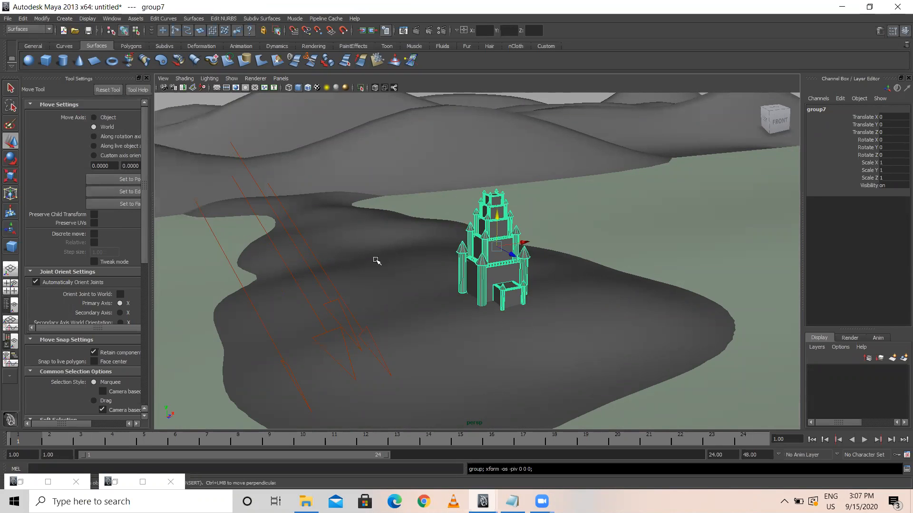
Duplicate the complete castle, scale the copy uniformly to about 0.882 and place it to the left, about X -2.254, Y -0.59.
alt+drag(441, 321, 518, 348)
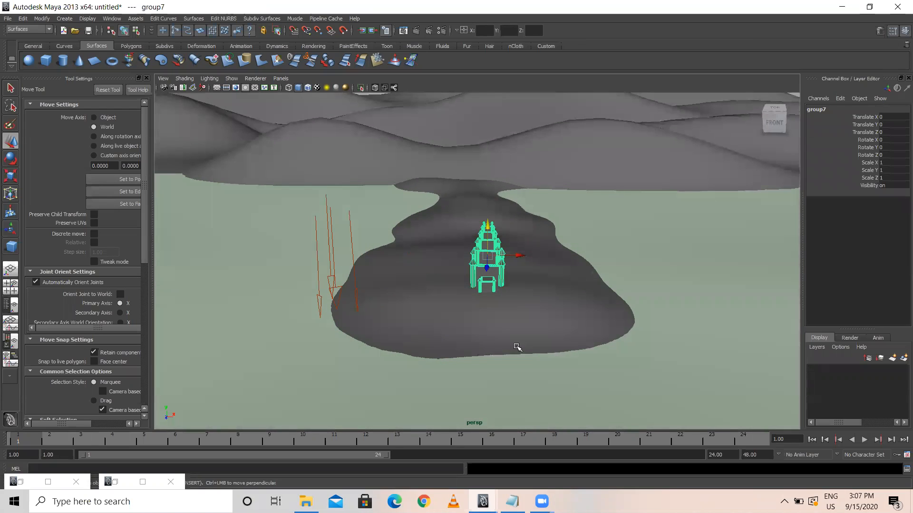
key(ctrl+d)
drag(516, 256, 483, 258)
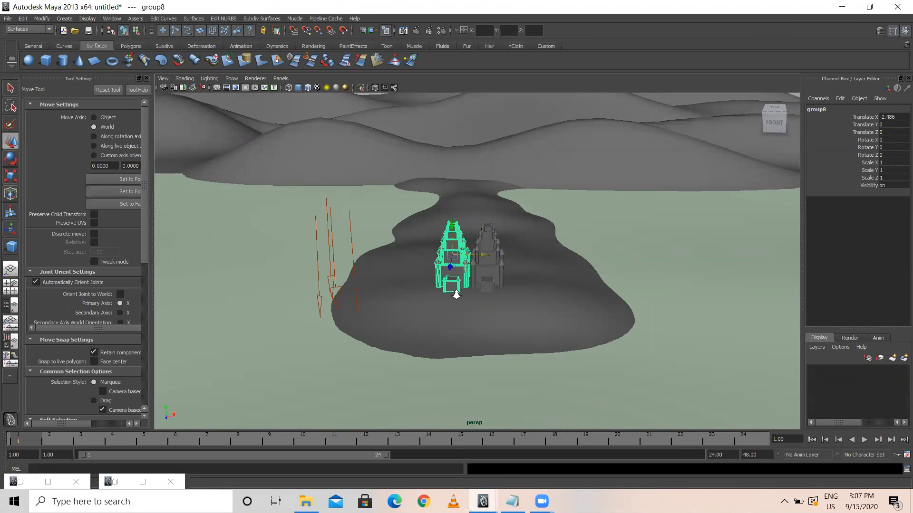
scroll(454, 294, up, 5)
alt+drag(455, 314, 461, 299)
key(r)
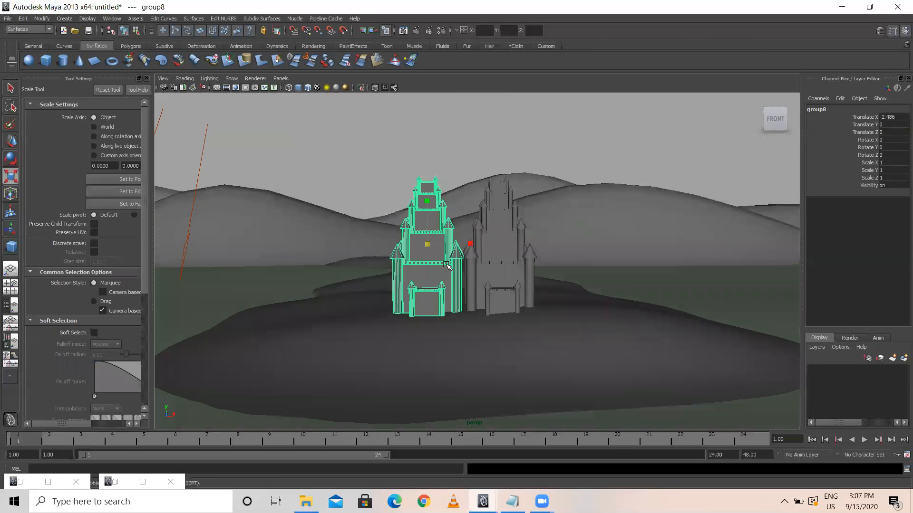
drag(427, 244, 413, 249)
key(w)
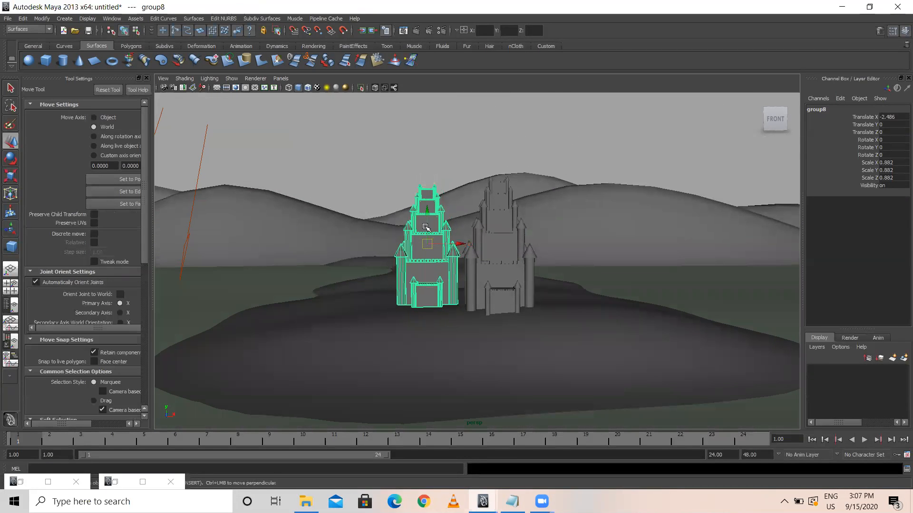
drag(429, 217, 471, 261)
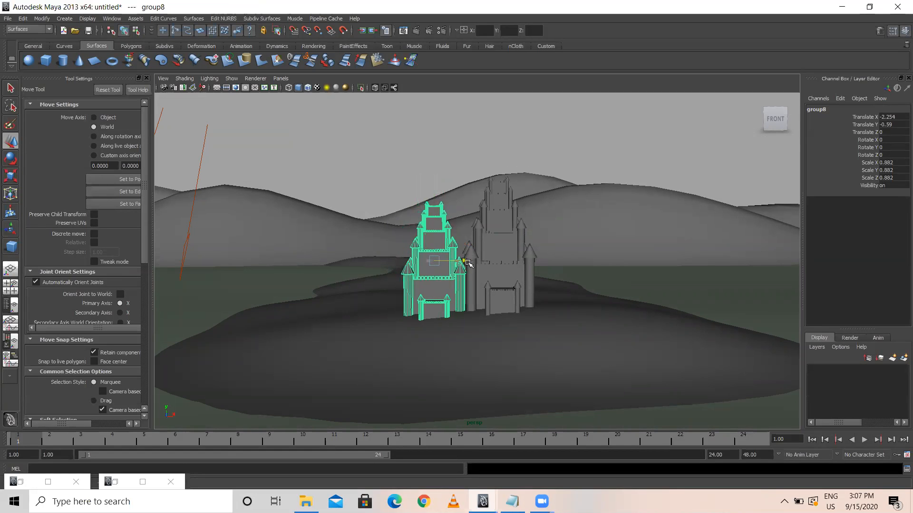
Duplicate the smaller left castle and place the copy on the main castle's right side, about X 2.19.
alt+drag(515, 293, 509, 294)
key(ctrl+d)
drag(464, 261, 590, 286)
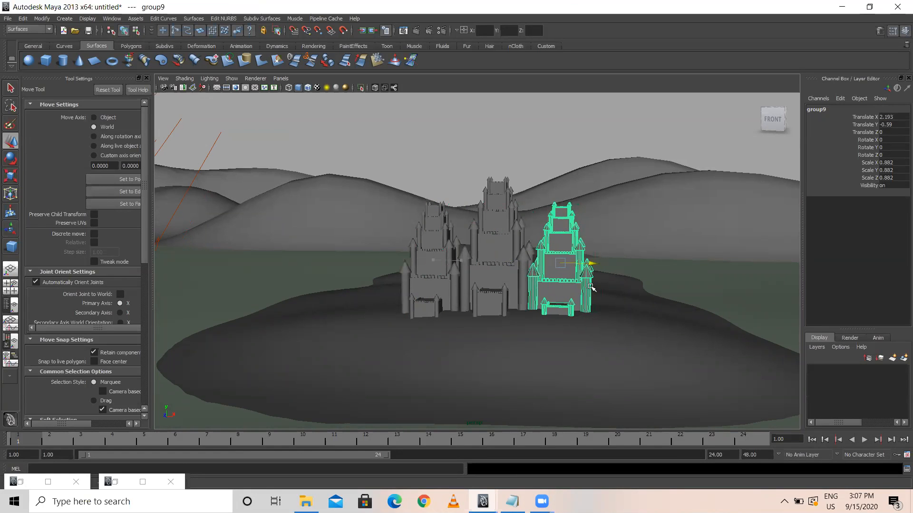
click(571, 143)
Rotate the sun direction light to about X -160.527, Y 25.23, Z 7.768.
scroll(576, 317, down, 5)
alt+drag(514, 311, 561, 325)
scroll(465, 318, up, 6)
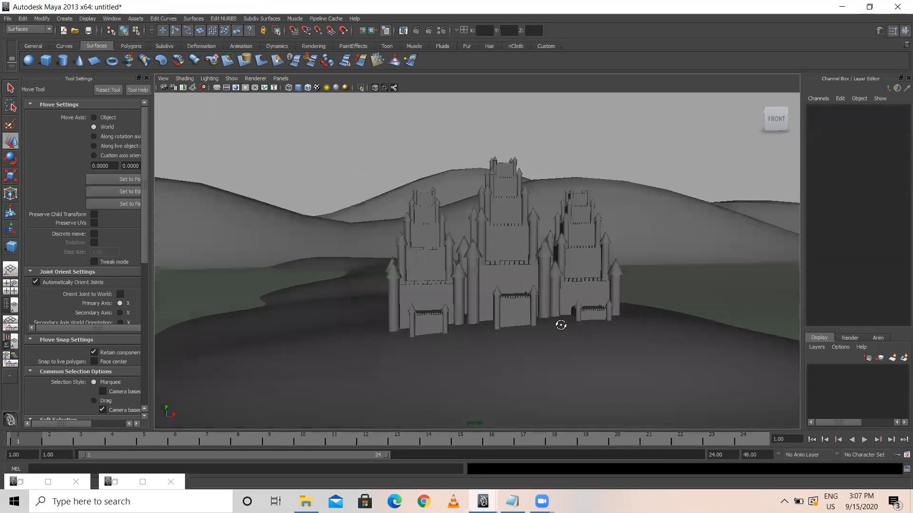
alt+right_drag(561, 325, 552, 345)
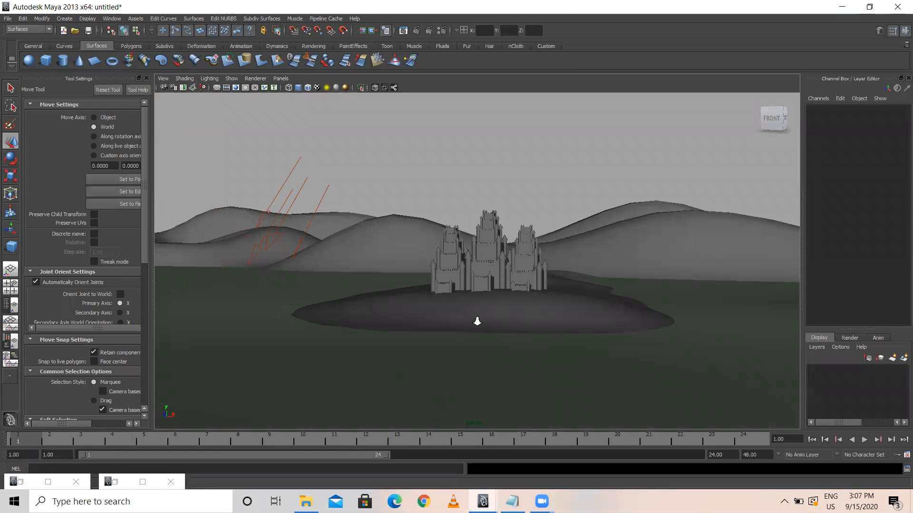
alt+drag(475, 320, 529, 347)
alt+drag(569, 315, 501, 306)
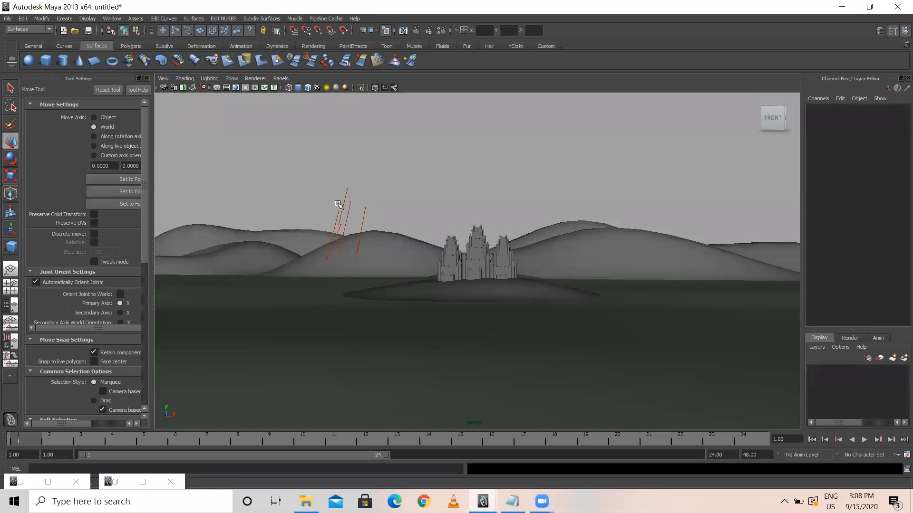
click(366, 208)
key(e)
drag(379, 235, 327, 203)
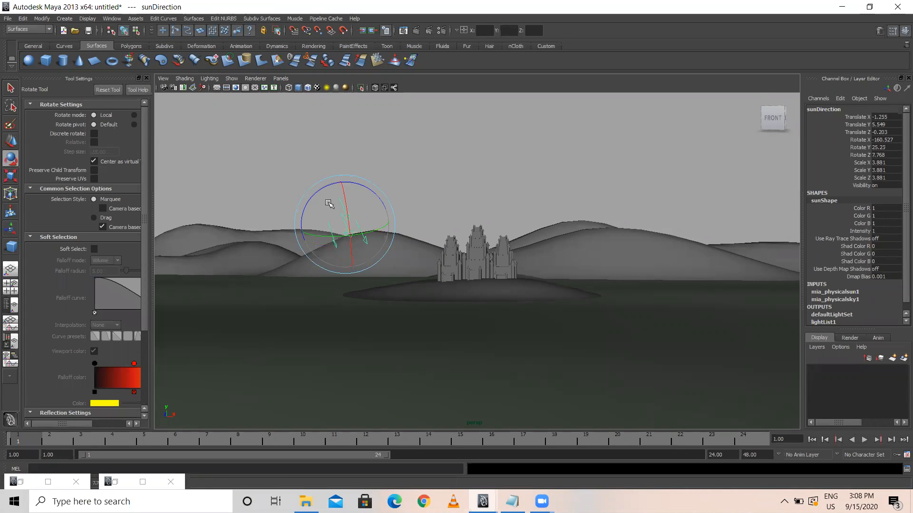
Set the physical sky's R Unit Conversion to 0.00013 and darken its Ground Color to black.
click(877, 30)
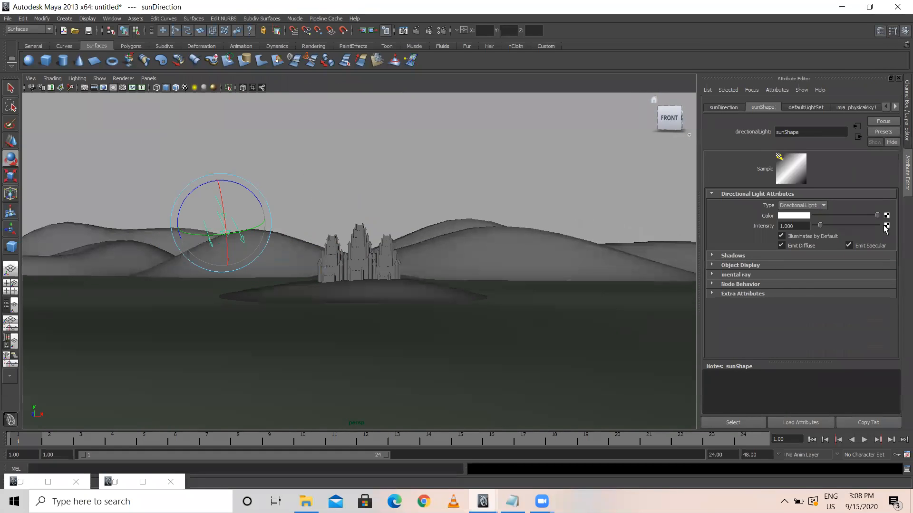
click(863, 109)
click(807, 226)
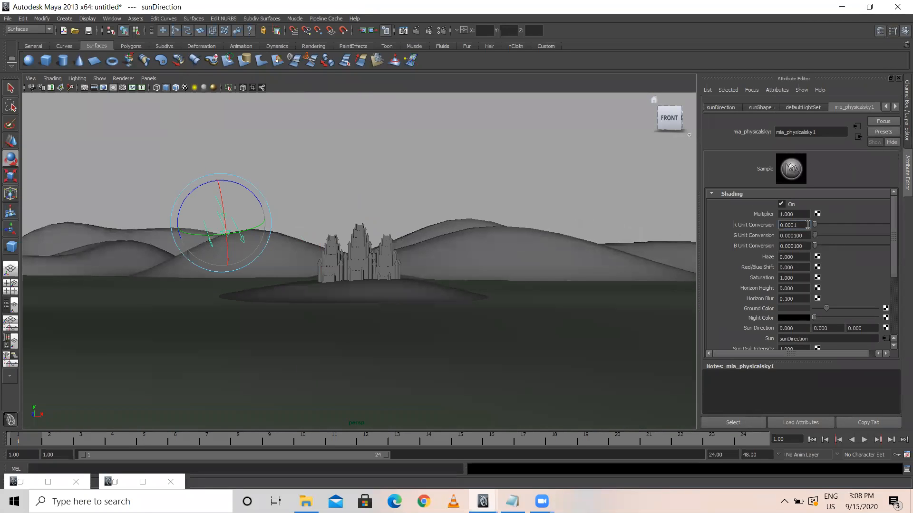
click(495, 80)
drag(833, 309, 812, 310)
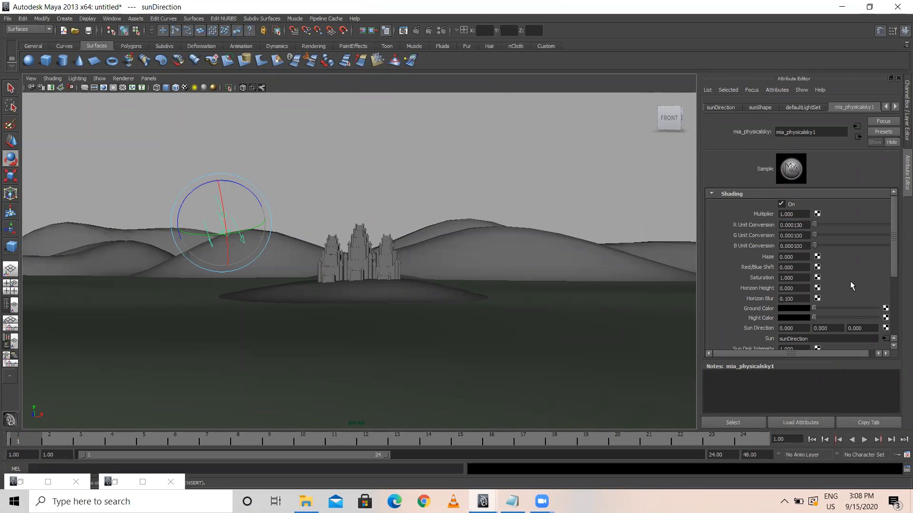
Set the physical sky's Horizon Height to -2 and Sun Disk Scale to 2.
double_click(804, 288)
scroll(849, 290, down, 2)
double_click(807, 303)
text(2)
key(Return)
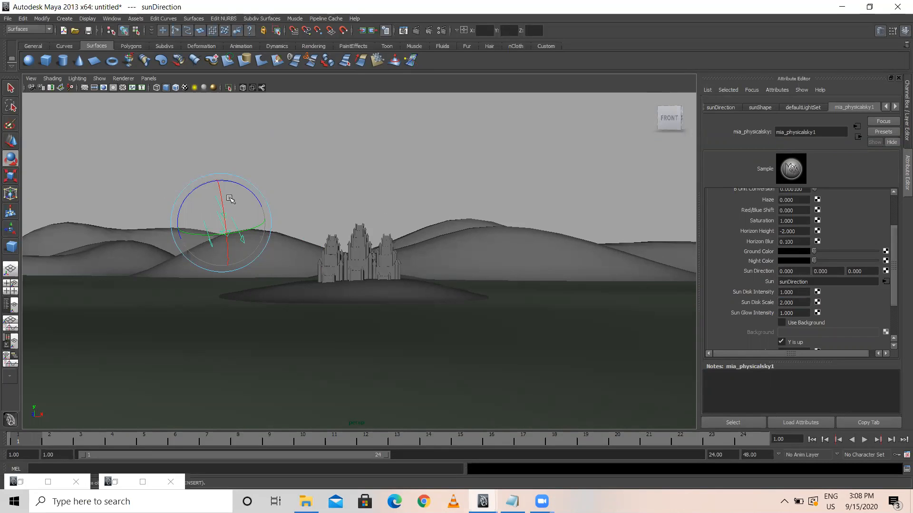
Render the perspective view with mental ray and save the image as a JPEG named "a" in D:\RSTP\Maya.
click(417, 30)
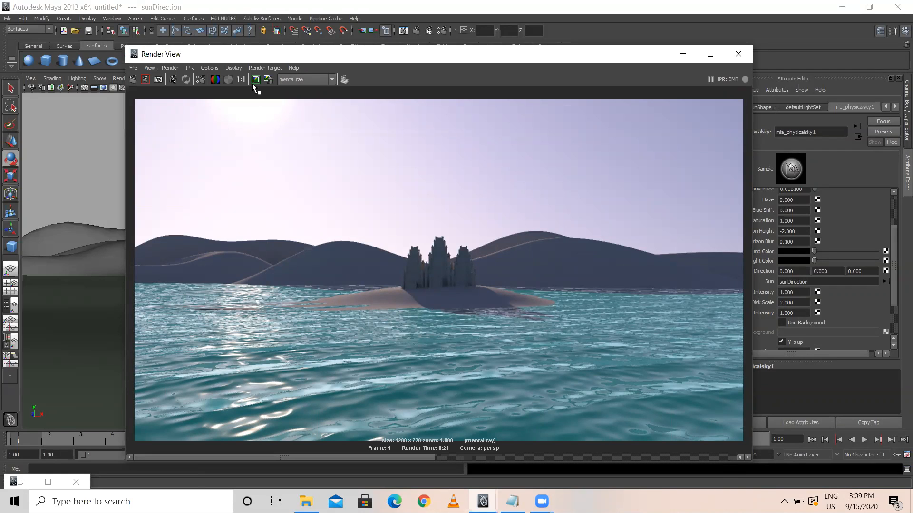
click(133, 69)
click(154, 92)
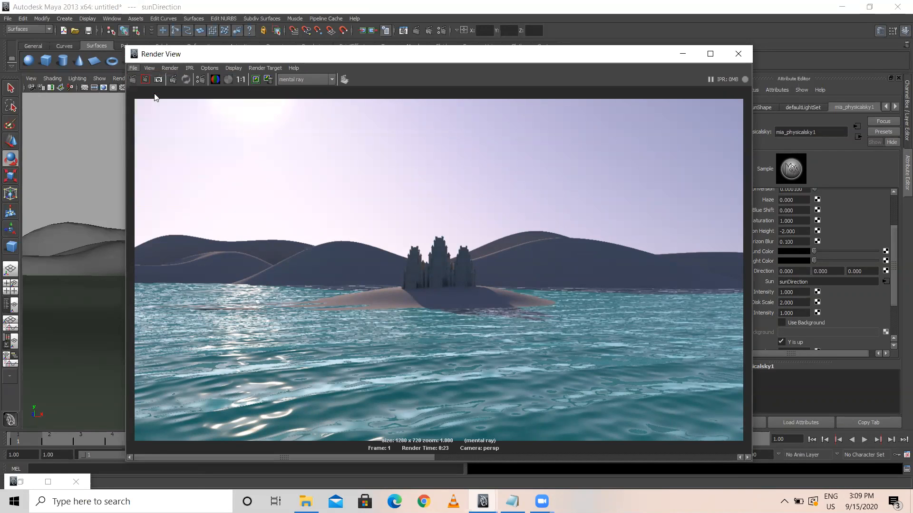
click(247, 342)
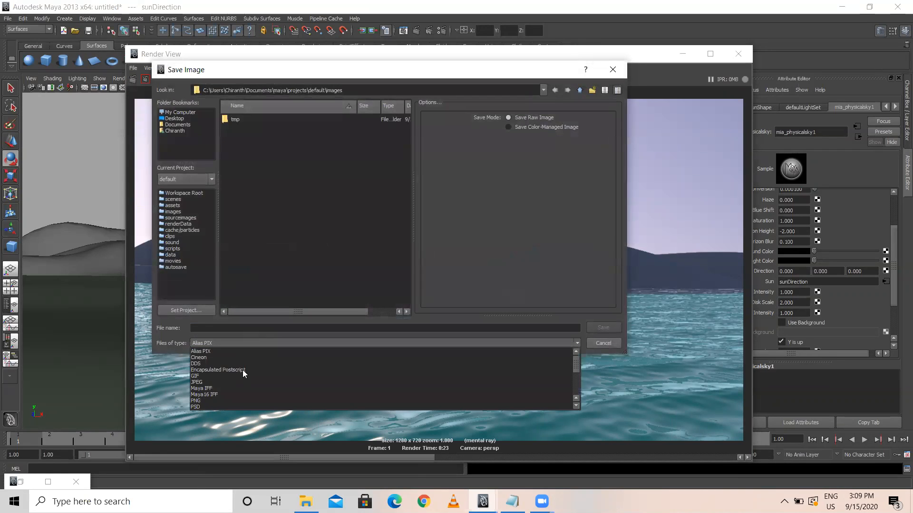
click(206, 383)
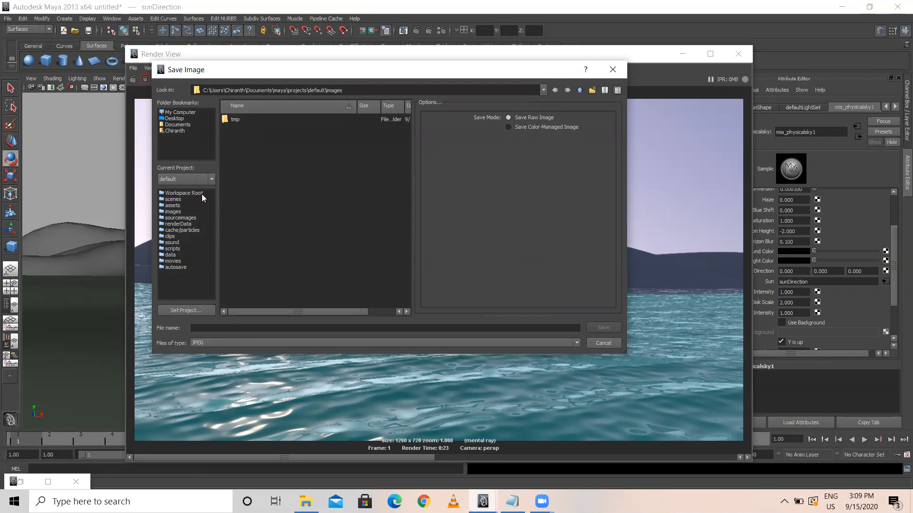
click(180, 112)
double_click(247, 128)
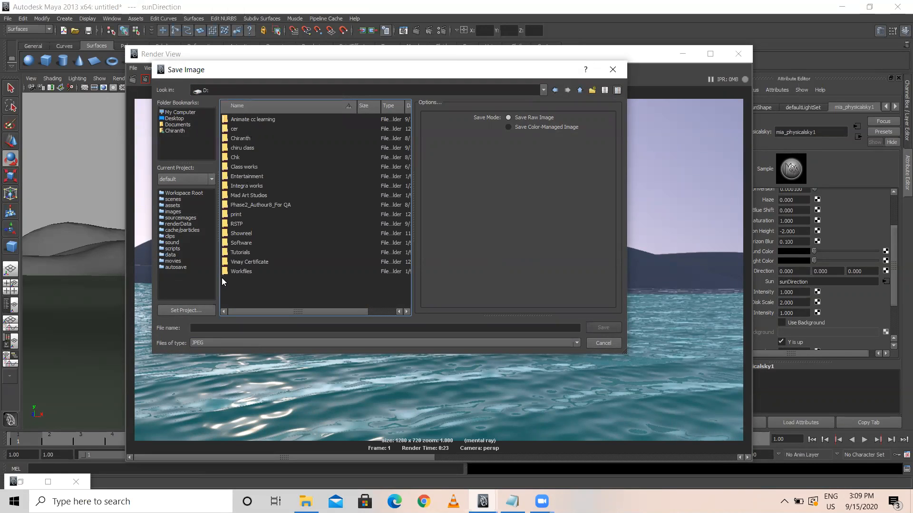
double_click(235, 225)
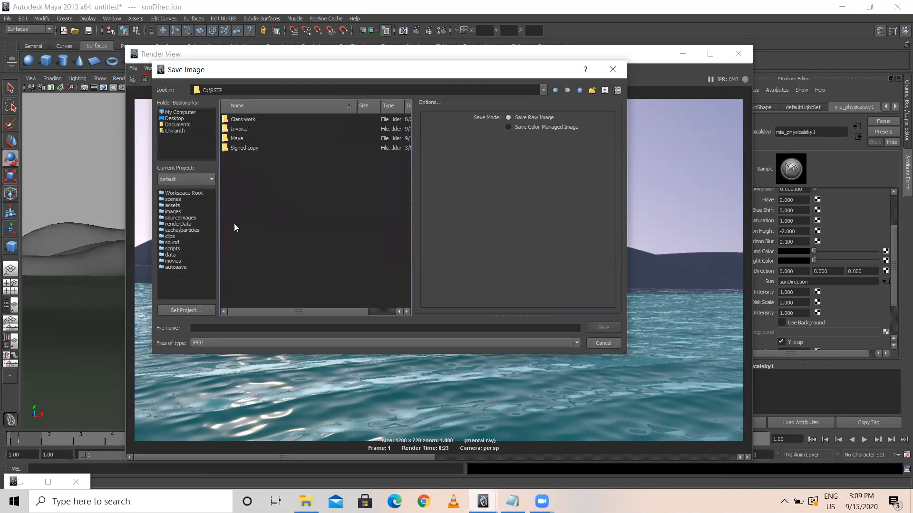
double_click(236, 137)
click(225, 326)
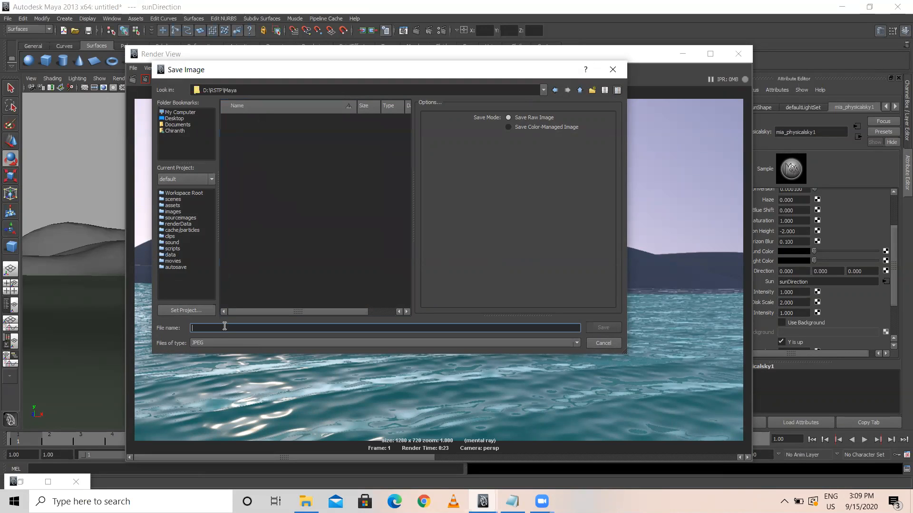
text(a)
click(598, 326)
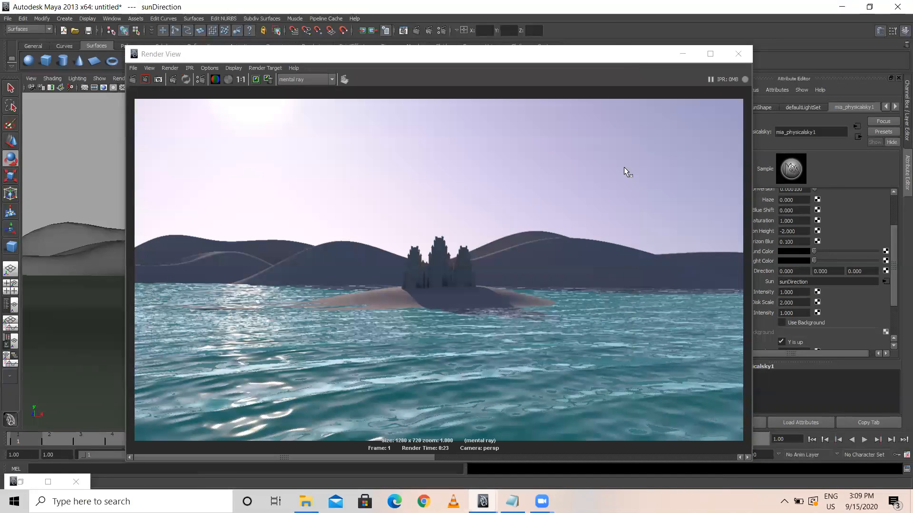
Tilt the sun direction light slightly about its X axis for a lower sun and render the scene again.
click(682, 54)
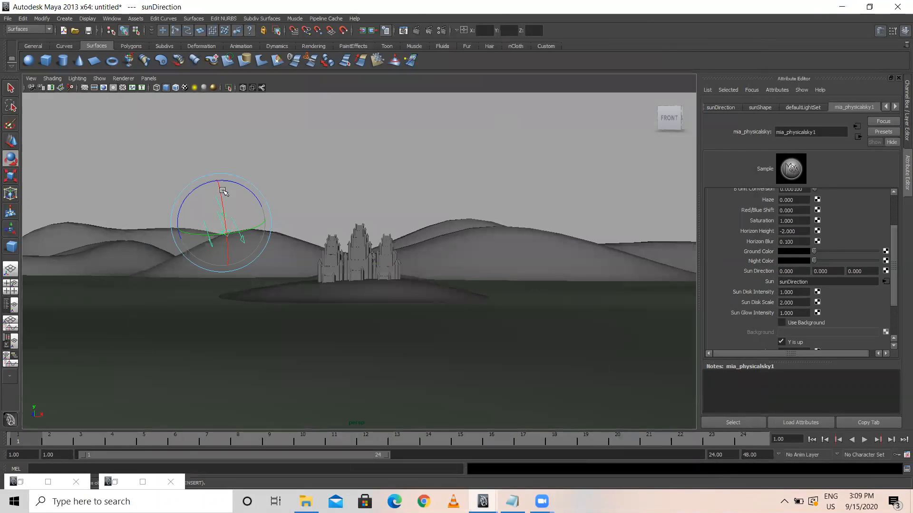
drag(223, 212, 223, 209)
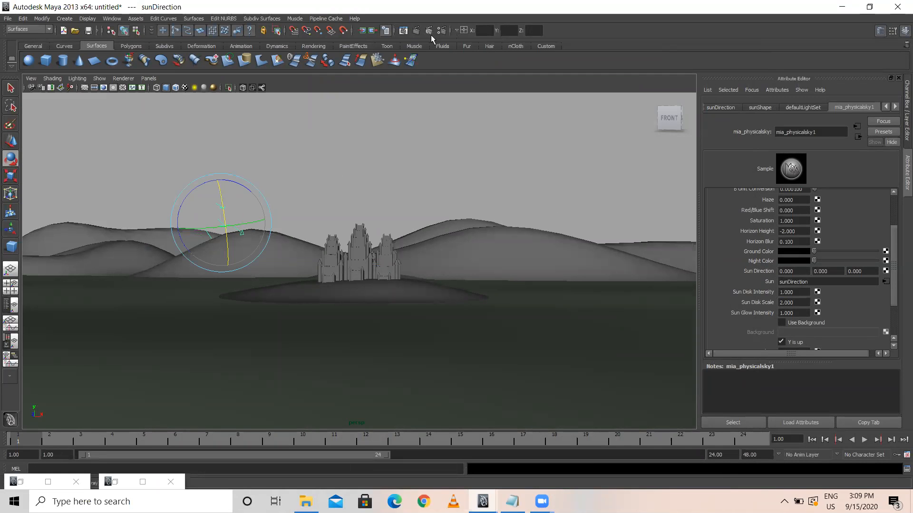
click(416, 31)
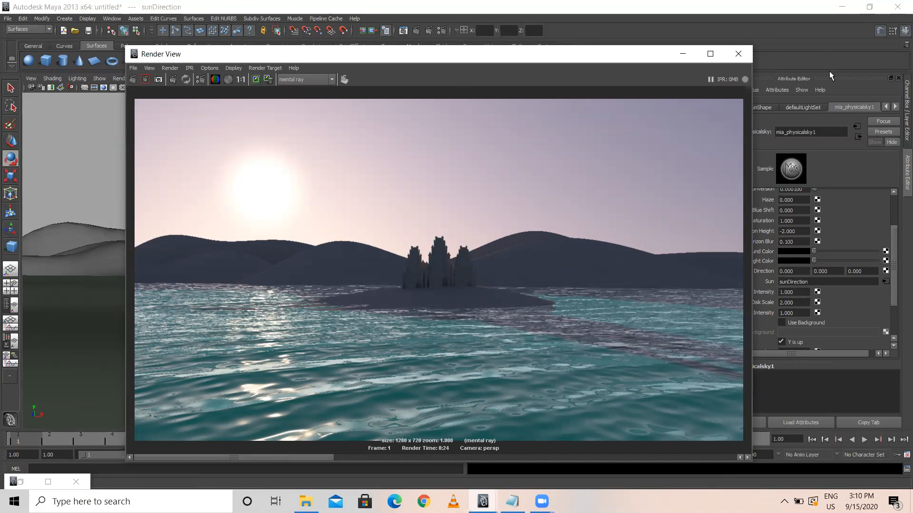
Rotate the sun direction light until its arrows point steeply downward for daylight, and render the perspective view.
click(682, 54)
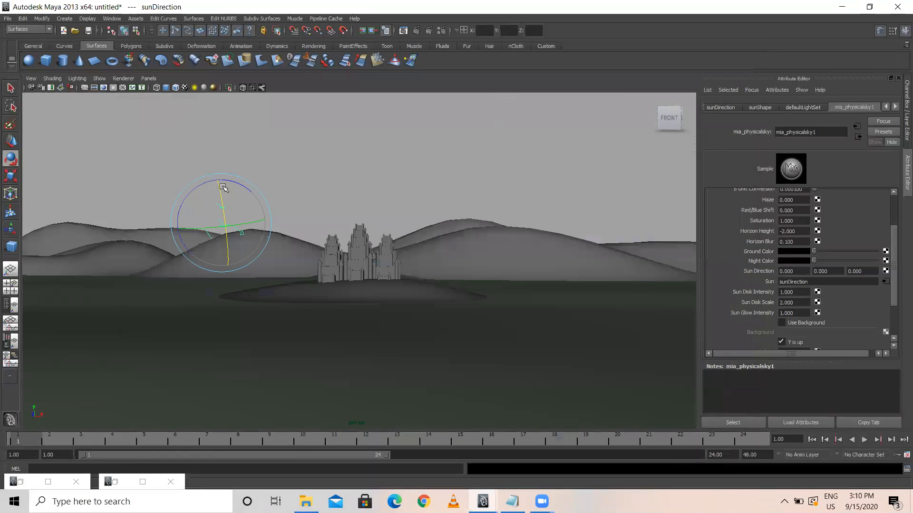
drag(220, 184, 244, 295)
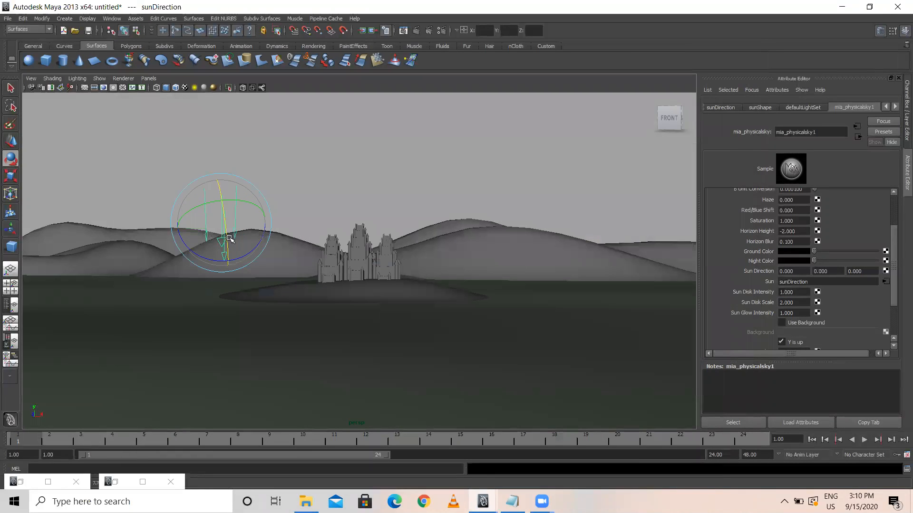
drag(227, 187, 226, 208)
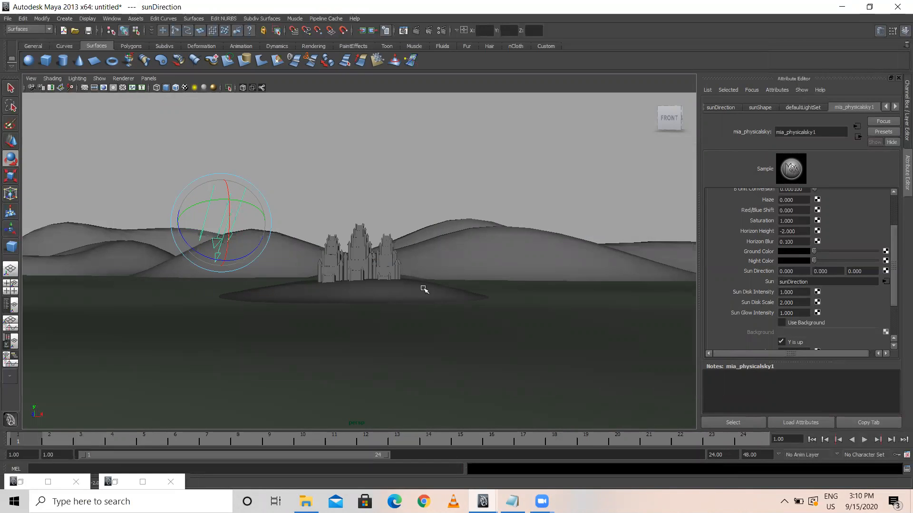
click(412, 30)
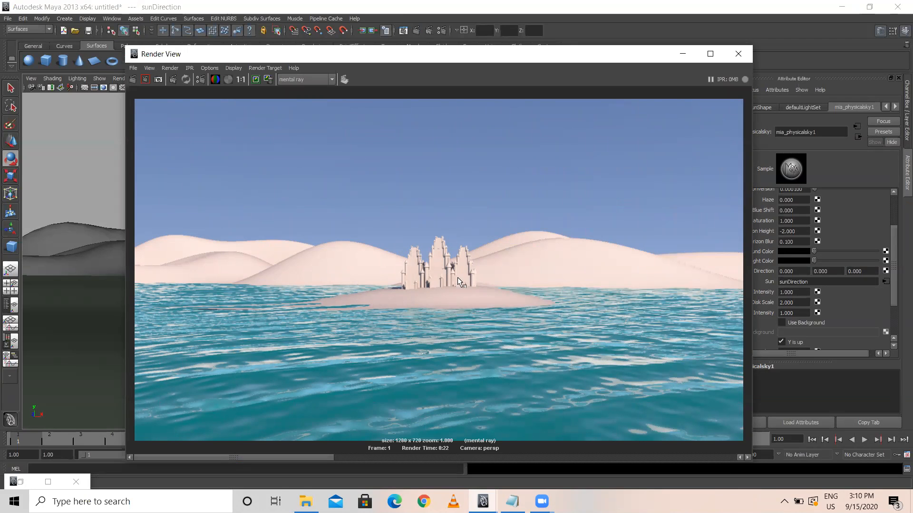
click(683, 54)
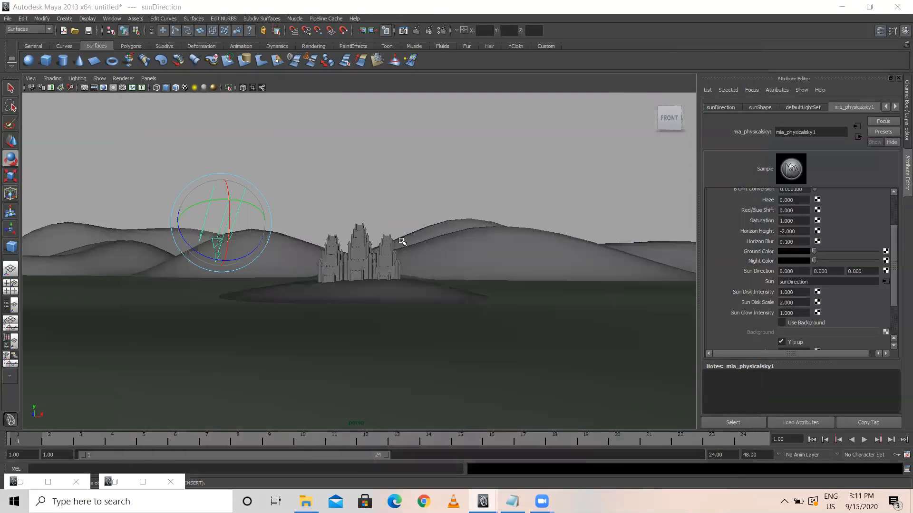
Save the scene as a Maya Binary file named Exterior in D:\RSTP\Maya.
key(ctrl+s)
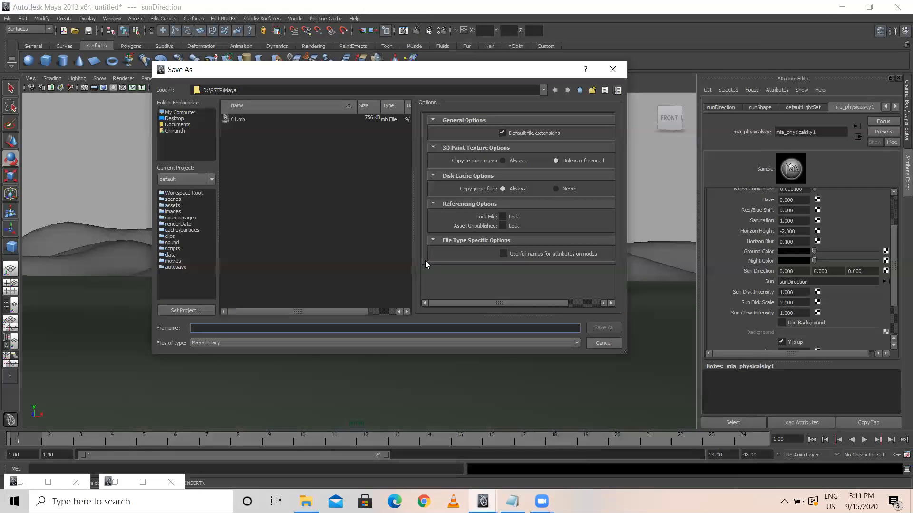
text(Exterior)
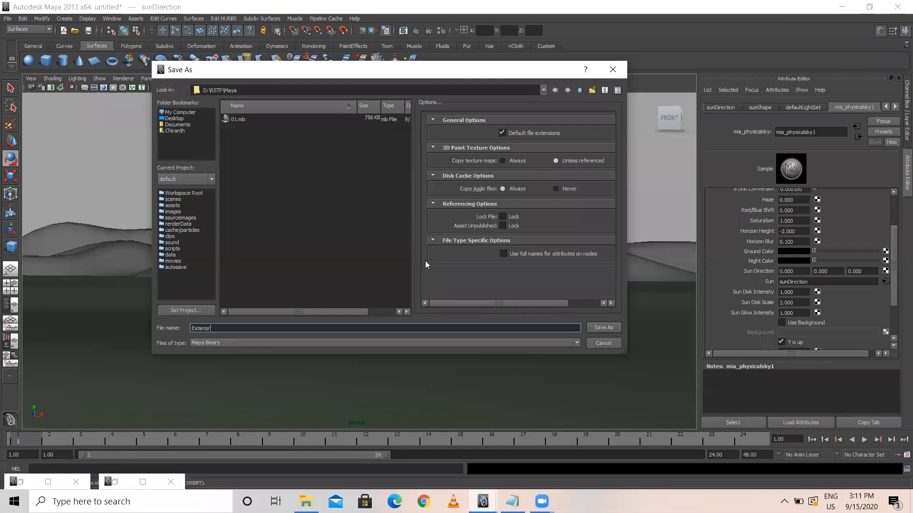
key(Return)
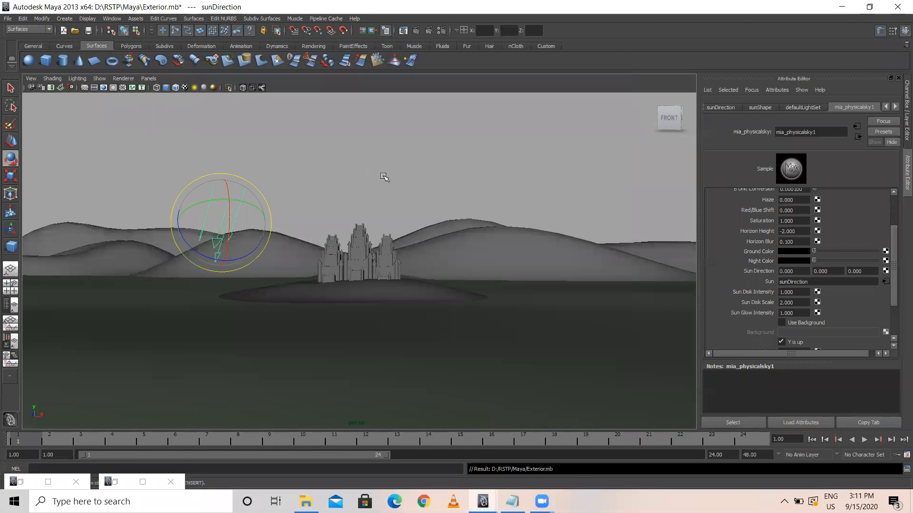
Deselect the sun light and examine the castles and island from close, distant and raised viewpoints.
click(301, 158)
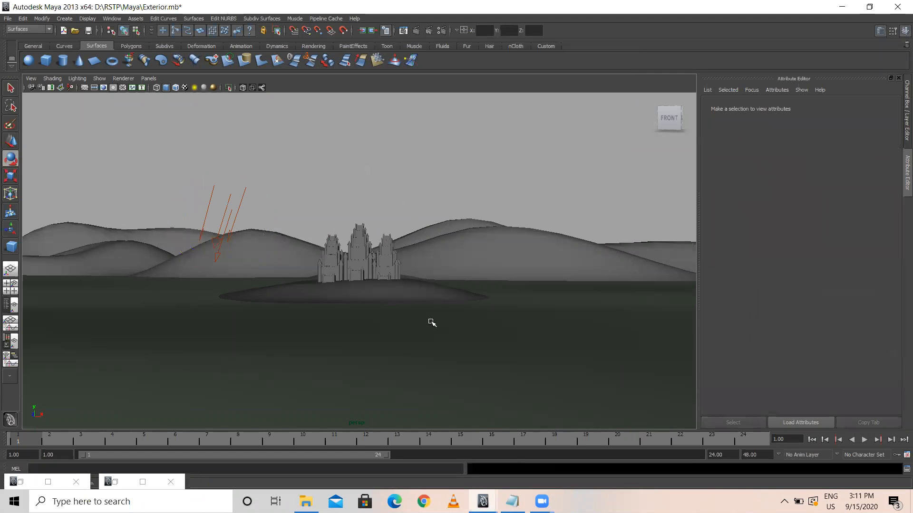
scroll(432, 322, up, 3)
scroll(404, 305, up, 3)
mouse_move(376, 279)
alt+mouse_down()
mouse_move(332, 279)
mouse_move(472, 297)
mouse_move(522, 285)
mouse_move(388, 279)
alt+mouse_up()
scroll(388, 279, down, 5)
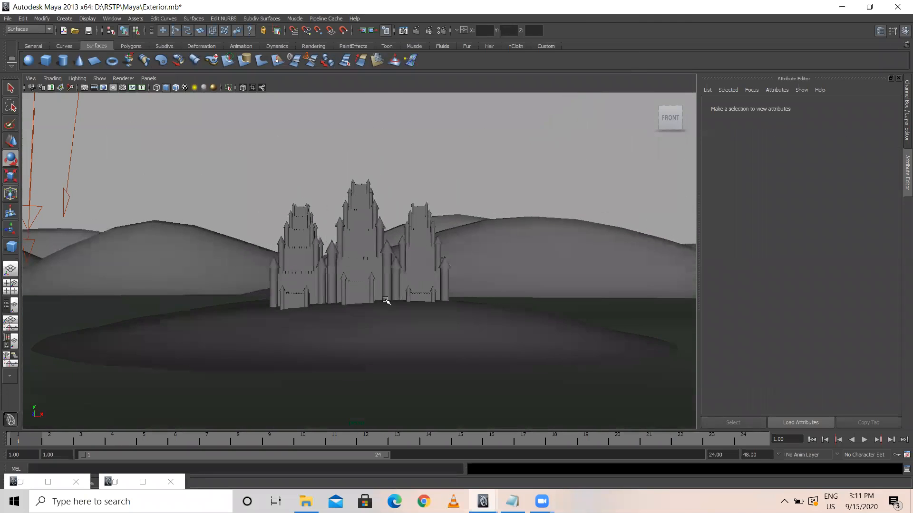
scroll(448, 305, up, 1)
scroll(400, 309, down, 2)
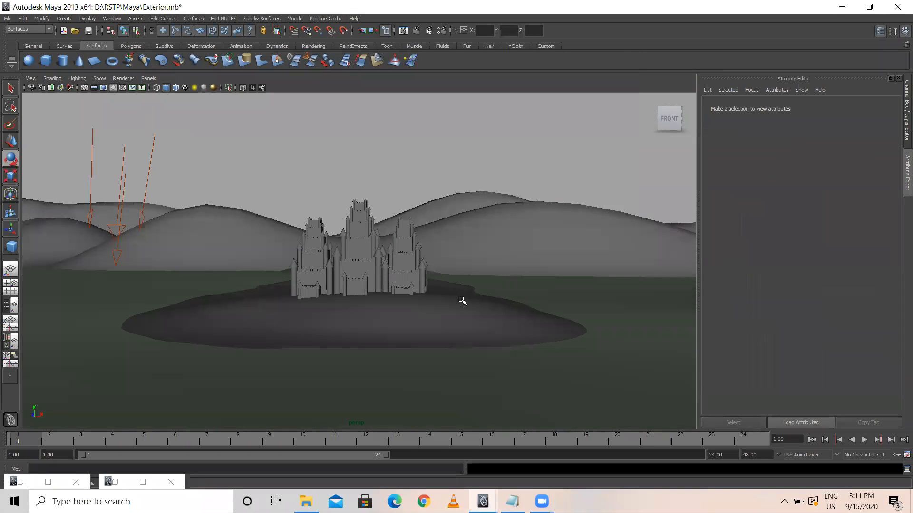
alt+drag(354, 297, 358, 301)
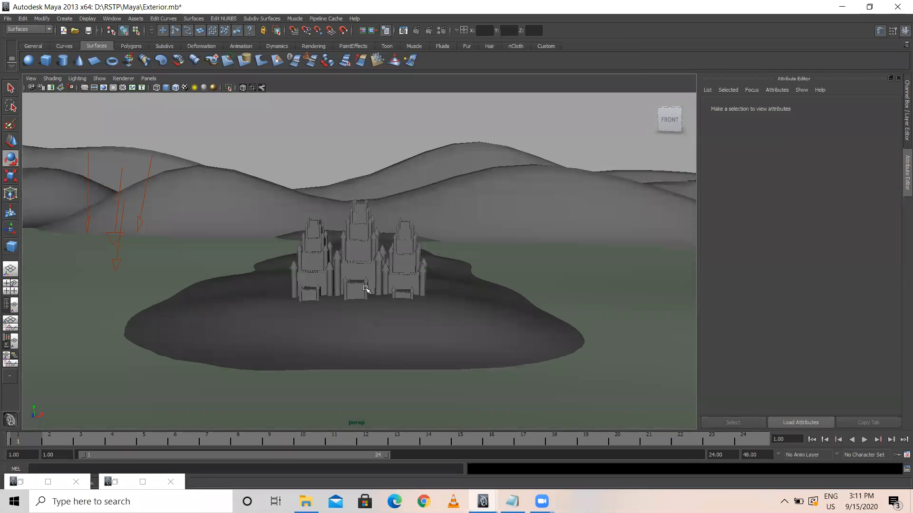
mouse_move(289, 320)
alt+mouse_down()
mouse_move(318, 312)
mouse_move(362, 327)
mouse_move(299, 326)
alt+mouse_up()
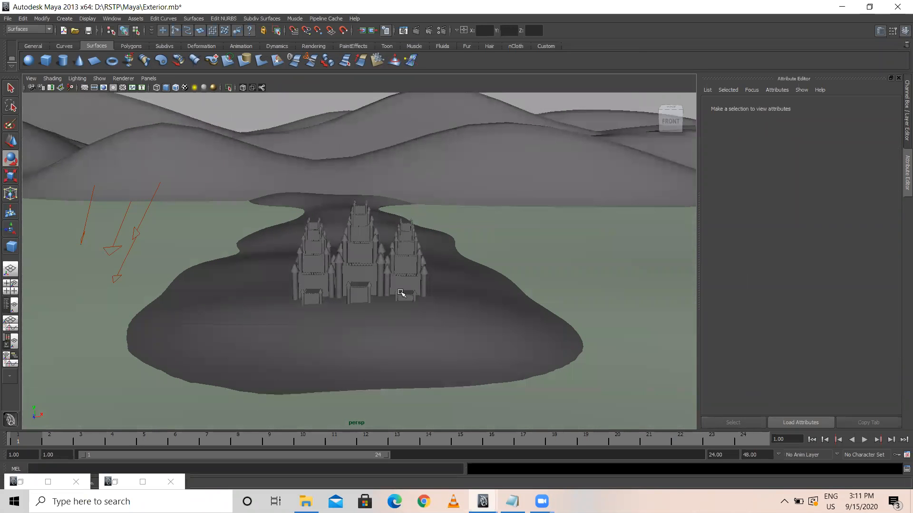
mouse_move(391, 301)
alt+mouse_down()
mouse_move(389, 274)
mouse_move(389, 285)
alt+mouse_up()
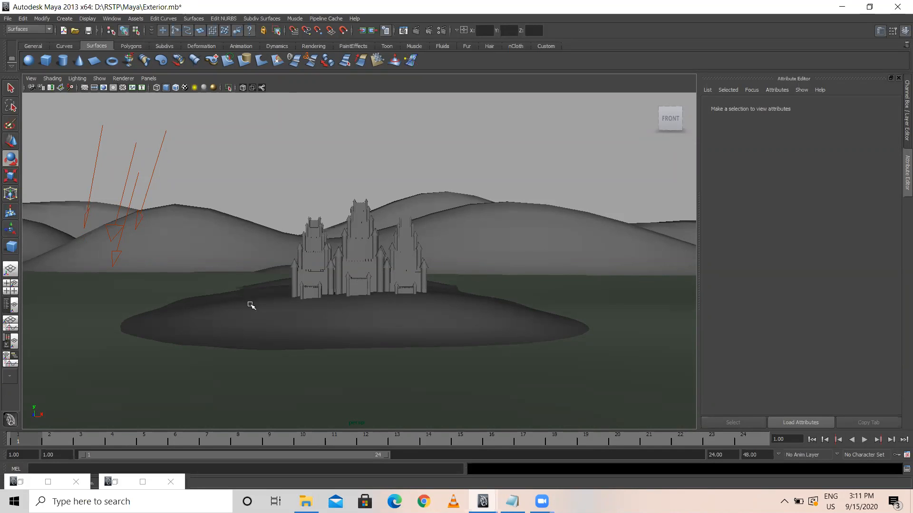
scroll(363, 286, down, 2)
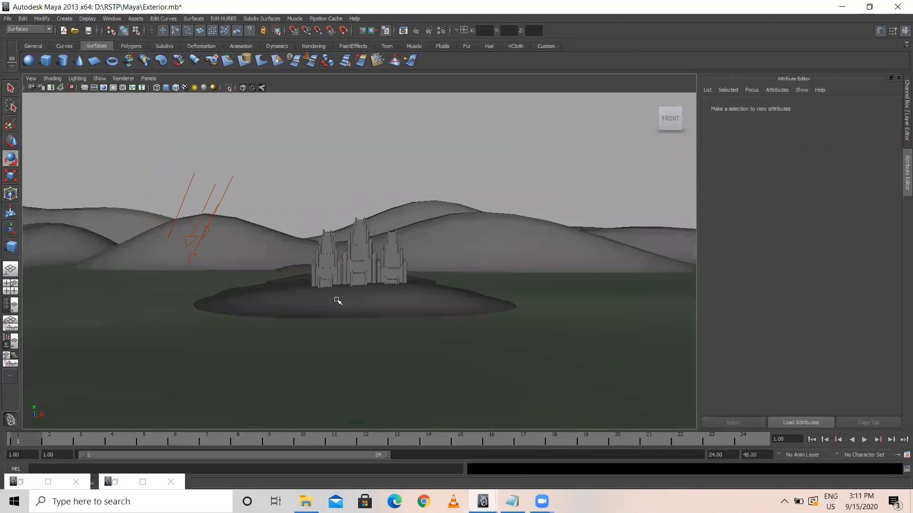
scroll(399, 307, up, 3)
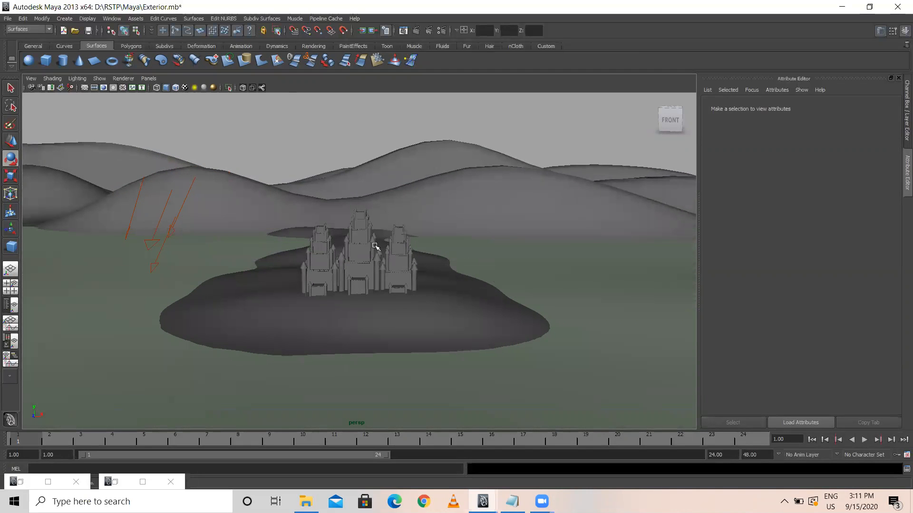
Duplicate the island surface and move the copy along X to form a second island to the castles' right.
click(370, 332)
key(ctrl+d)
key(w)
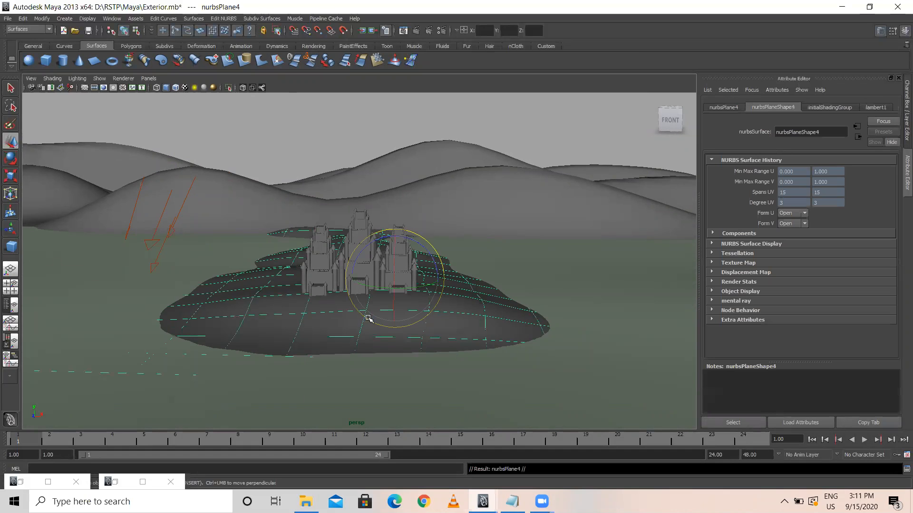
drag(423, 277, 739, 280)
scroll(529, 293, down, 3)
drag(543, 273, 600, 285)
Duplicate the main castle group, scale the copy uniformly to 1.69 and place it on the second island, about X 25.601, Y 1.179.
alt+drag(372, 287, 358, 274)
click(354, 259)
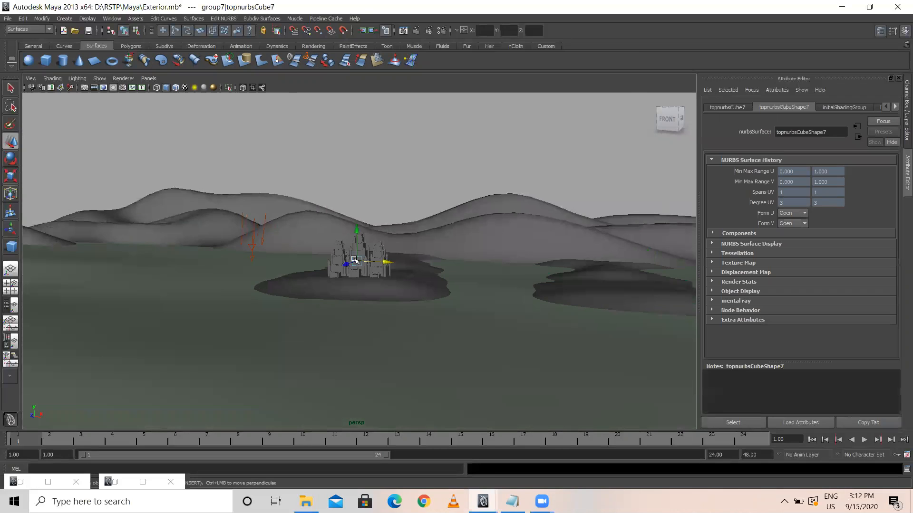
key(ctrl+g)
key(ctrl+d)
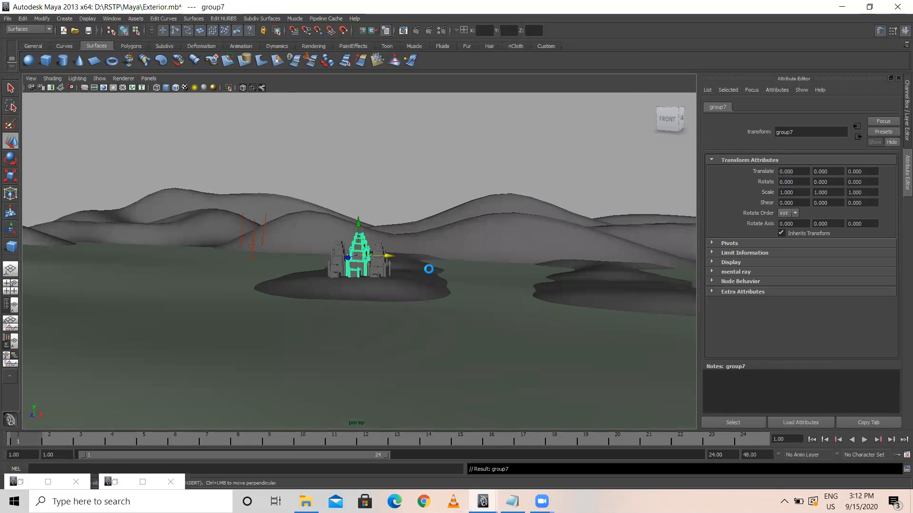
drag(392, 257, 649, 267)
key(r)
key(w)
mouse_move(617, 231)
mouse_down()
mouse_move(617, 205)
mouse_move(618, 218)
mouse_up()
drag(654, 254, 648, 259)
alt+drag(507, 307, 476, 366)
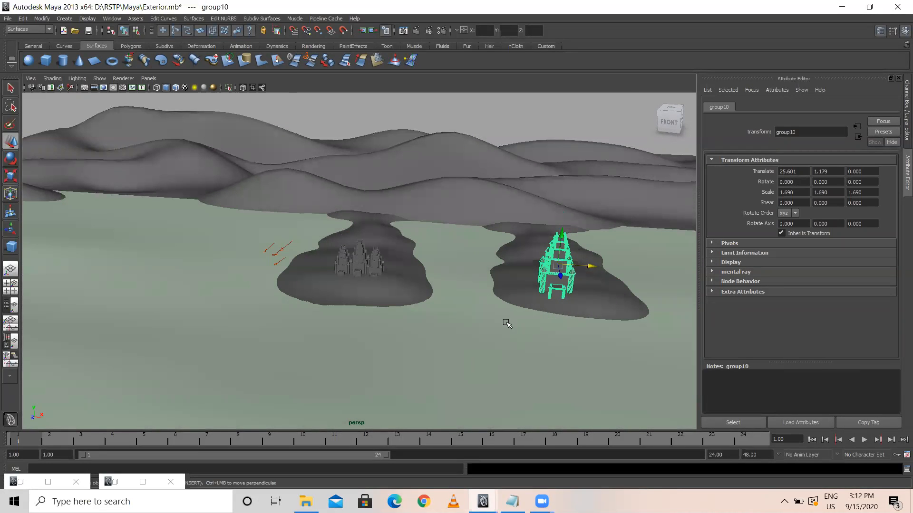
Create a long, thin NURBS cube as a bridge deck spanning the gap between the two islands, centred about X 22.209, Z -5.519.
alt+drag(434, 291, 561, 318)
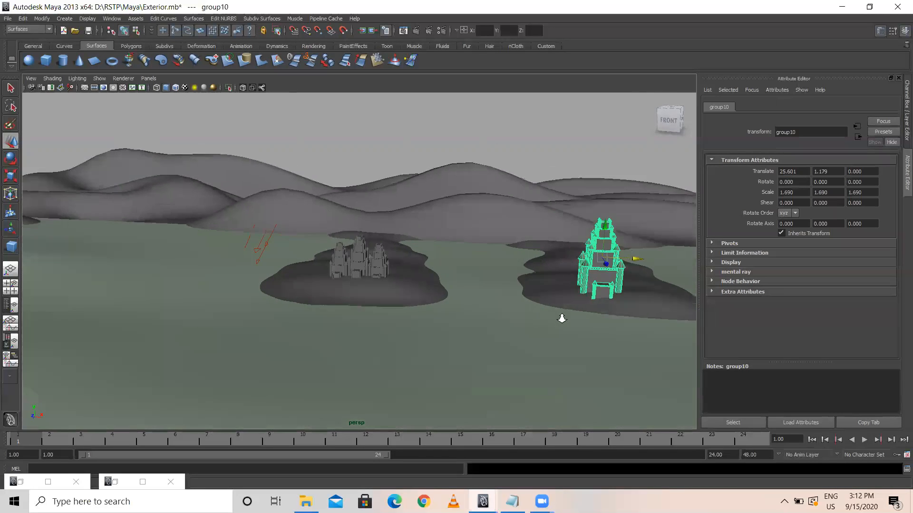
scroll(561, 318, up, 3)
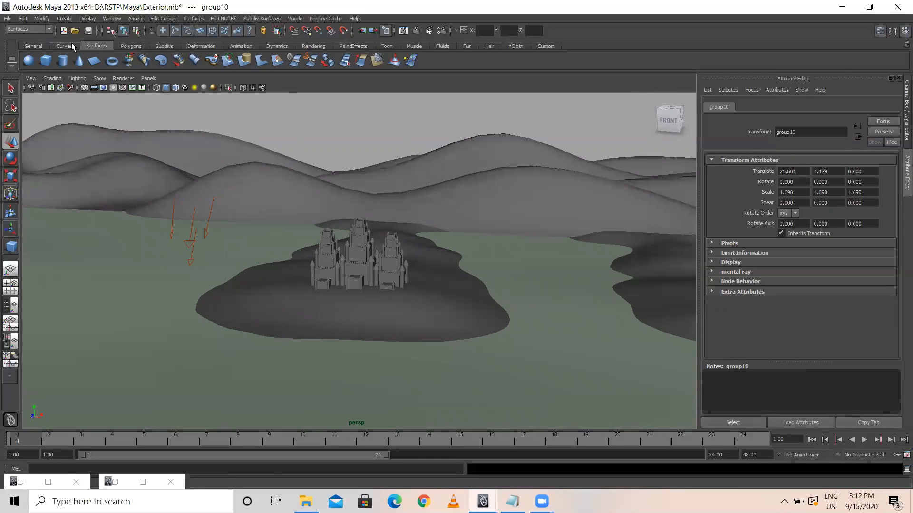
click(45, 60)
scroll(571, 314, down, 3)
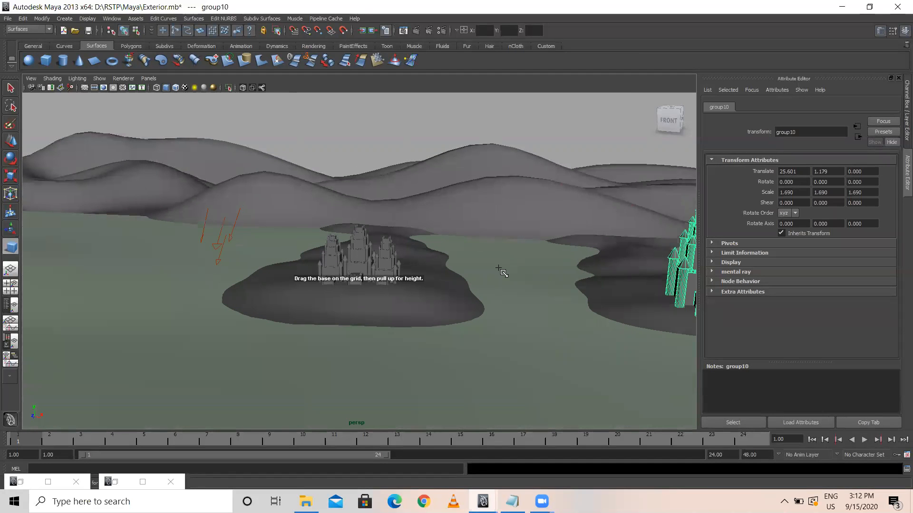
key(space)
key(space)
scroll(346, 262, down, 5)
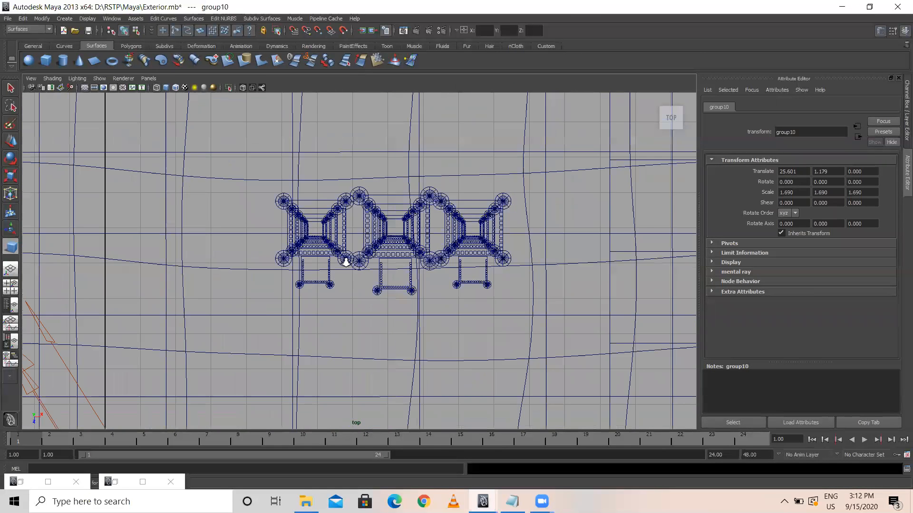
scroll(346, 262, down, 3)
scroll(432, 286, up, 2)
scroll(464, 303, down, 2)
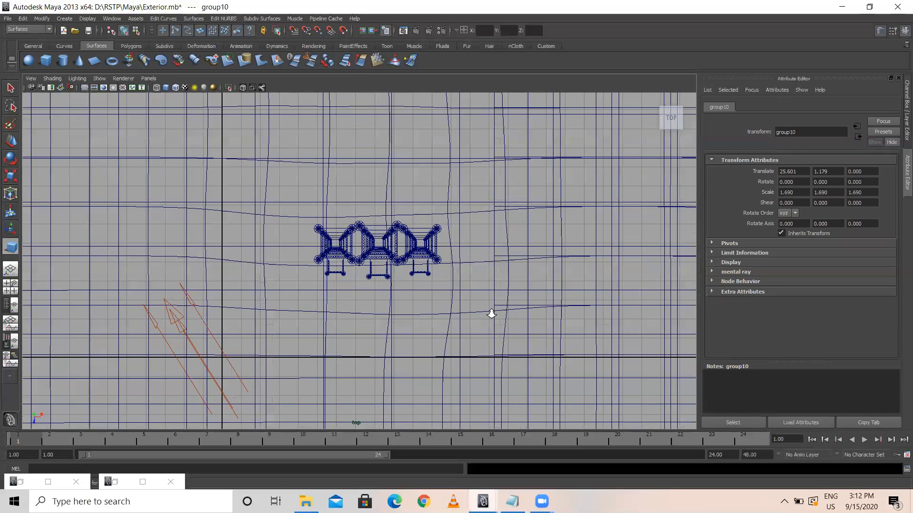
scroll(523, 304, down, 2)
scroll(554, 288, up, 1)
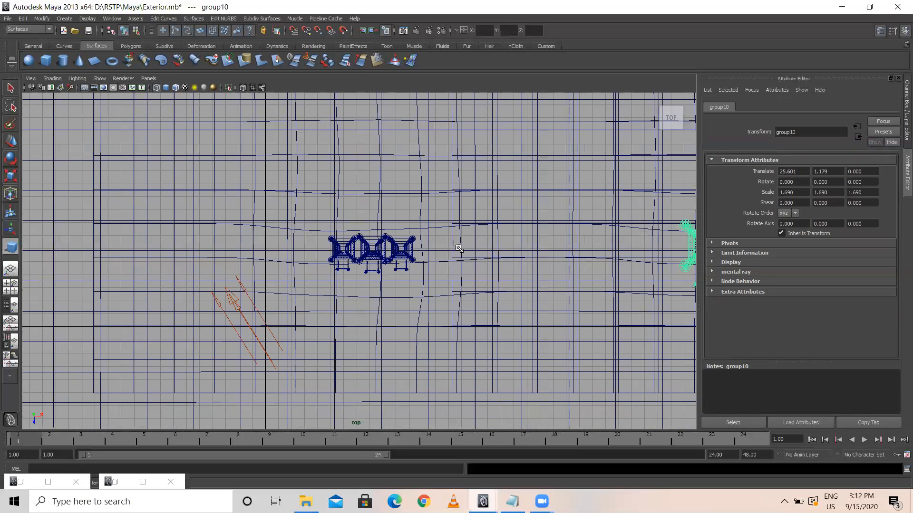
drag(457, 247, 660, 273)
key(space)
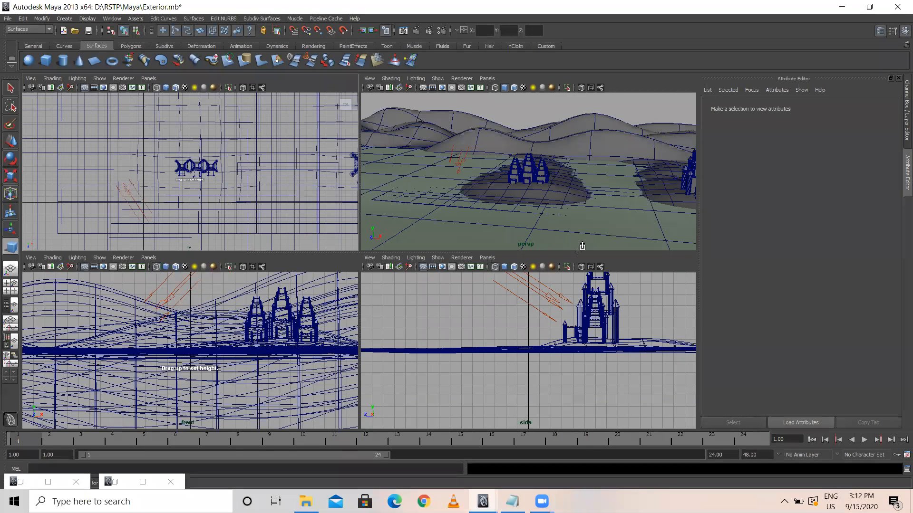
key(space)
click(530, 302)
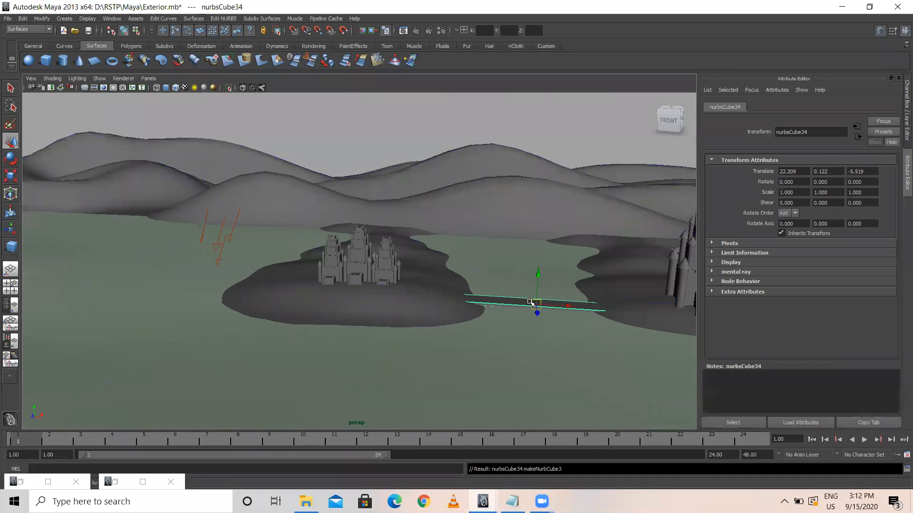
Raise the bridge deck to about Y 0.674 so its ends rest on both islands.
key(4)
drag(538, 276, 540, 257)
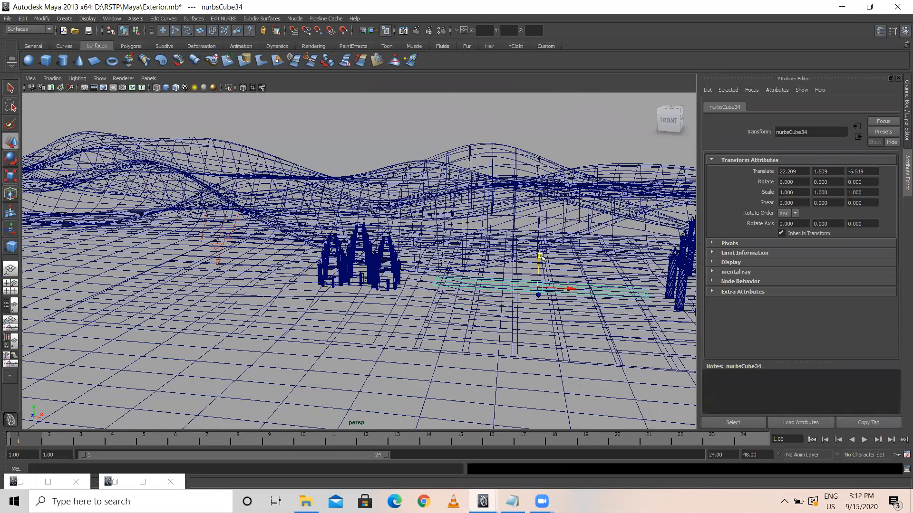
key(5)
alt+drag(516, 305, 424, 285)
drag(359, 224, 362, 248)
alt+drag(287, 303, 319, 309)
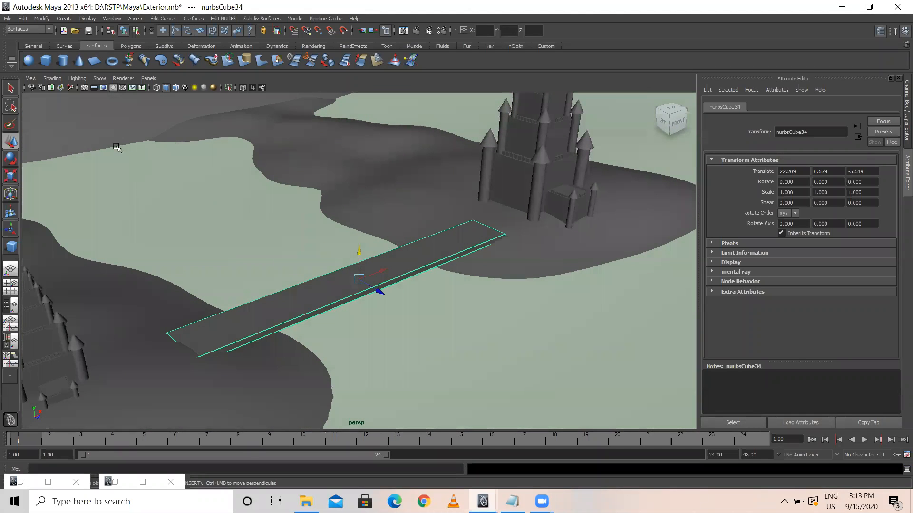
Create a thin, upright NURBS cylinder post at the deck's front corner on the first island, about X 14.526, Z -4.551.
click(64, 63)
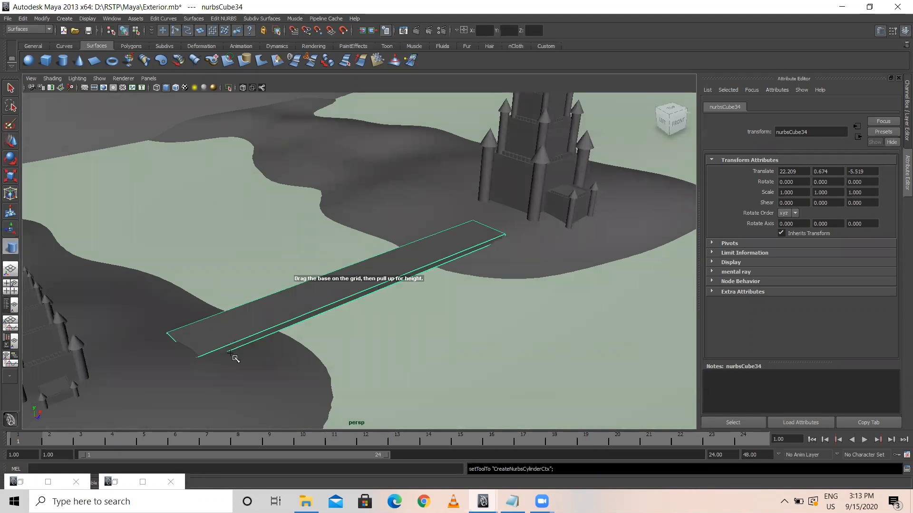
key(space)
key(space)
scroll(495, 275, up, 5)
drag(556, 275, 565, 278)
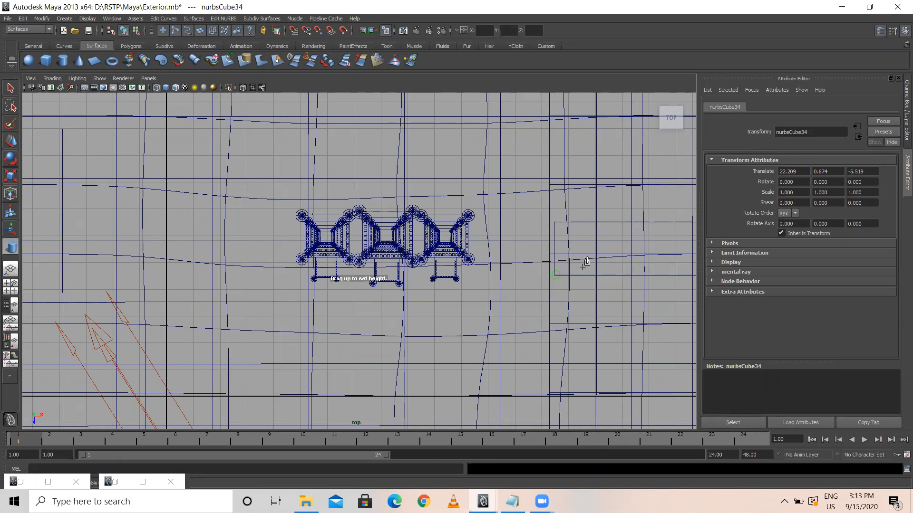
key(space)
key(space)
key(4)
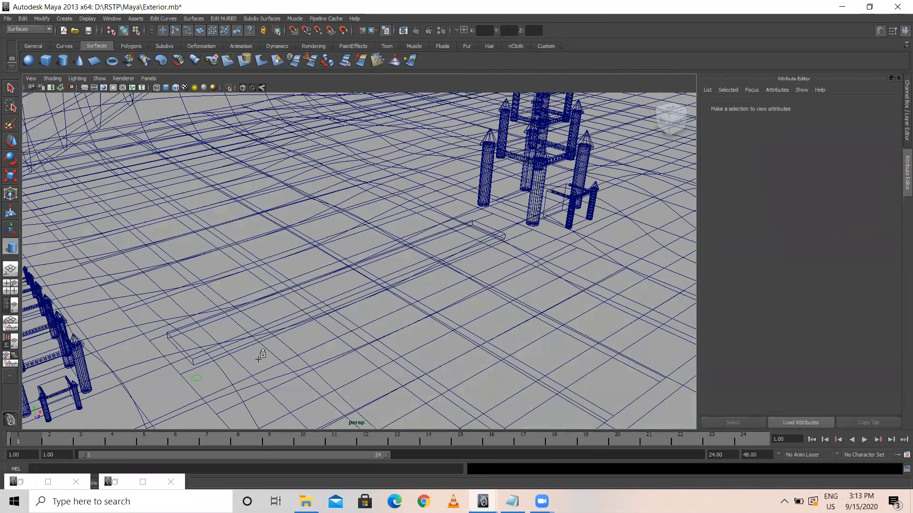
drag(191, 370, 195, 375)
mouse_move(195, 376)
mouse_down()
mouse_move(190, 322)
mouse_move(214, 313)
mouse_up()
Raise the post to about Y 1.441 and duplicate it along Z to the deck's opposite corner.
key(5)
key(f)
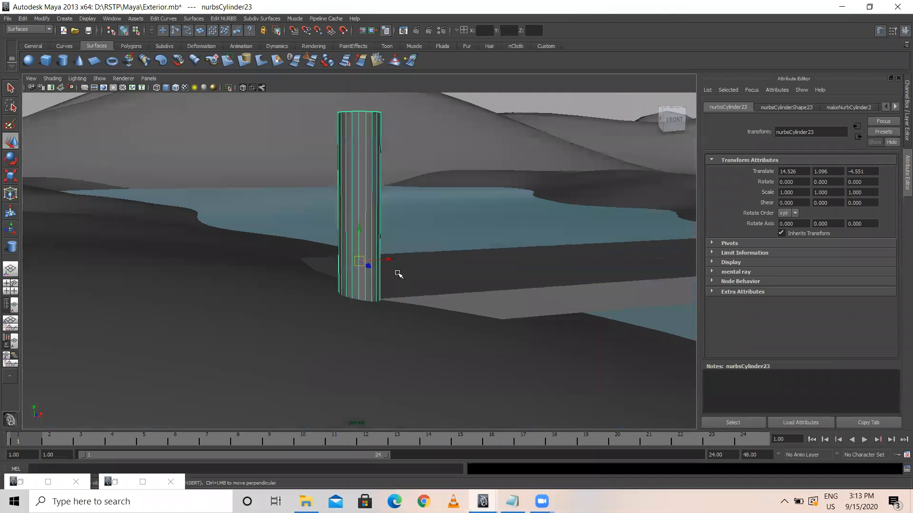
drag(359, 229, 325, 187)
alt+drag(501, 300, 314, 309)
key(ctrl+d)
drag(400, 249, 303, 274)
alt+drag(412, 275, 295, 247)
Duplicate both corner posts and move the copies along X to the deck's end on the second island.
shift+click(359, 217)
key(ctrl+d)
scroll(390, 290, down, 3)
scroll(413, 267, down, 5)
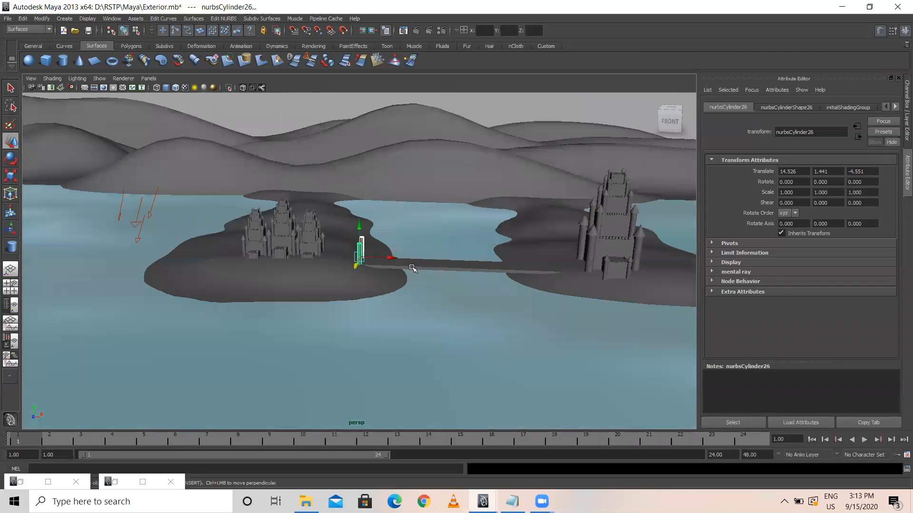
drag(393, 258, 594, 262)
Duplicate the front post as a thin baluster scaled 0.225, 0.563, 0.225 and place it on the deck's front edge, about X 15.428, Y 1.316, Z -4.626.
alt+drag(437, 282, 449, 298)
alt+drag(448, 277, 448, 284)
click(364, 245)
key(ctrl+d)
drag(390, 252, 408, 246)
key(r)
scroll(418, 251, up, 2)
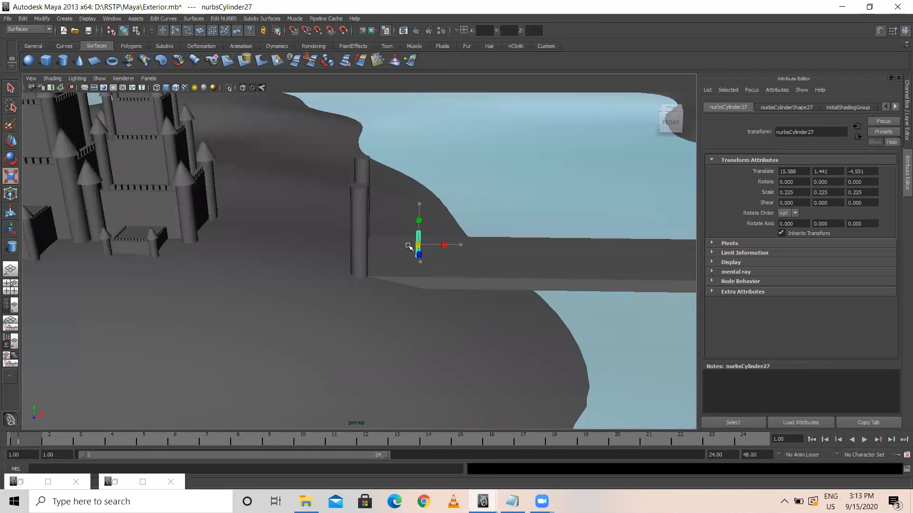
drag(419, 204, 408, 138)
key(w)
drag(418, 216, 421, 251)
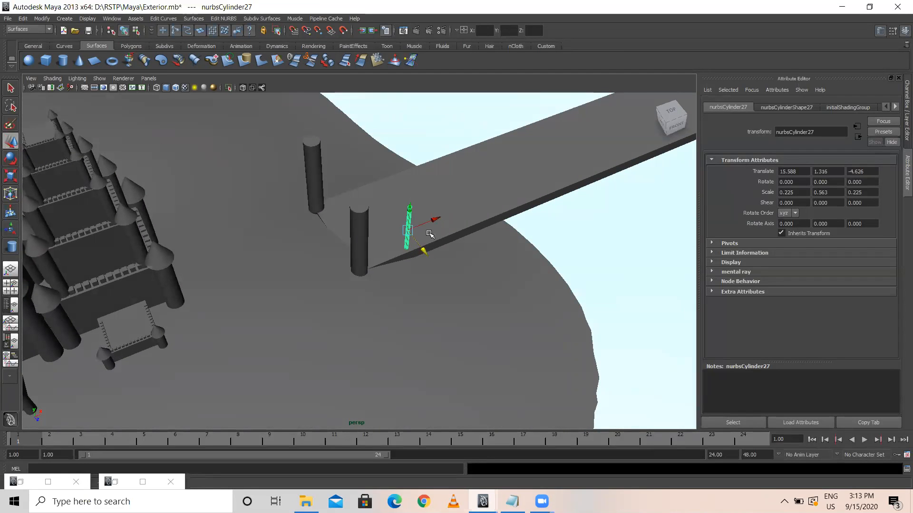
drag(434, 219, 427, 221)
Duplicate the baluster and move the copy along Z to the deck's opposite edge, about Z -6.419.
key(ctrl+d)
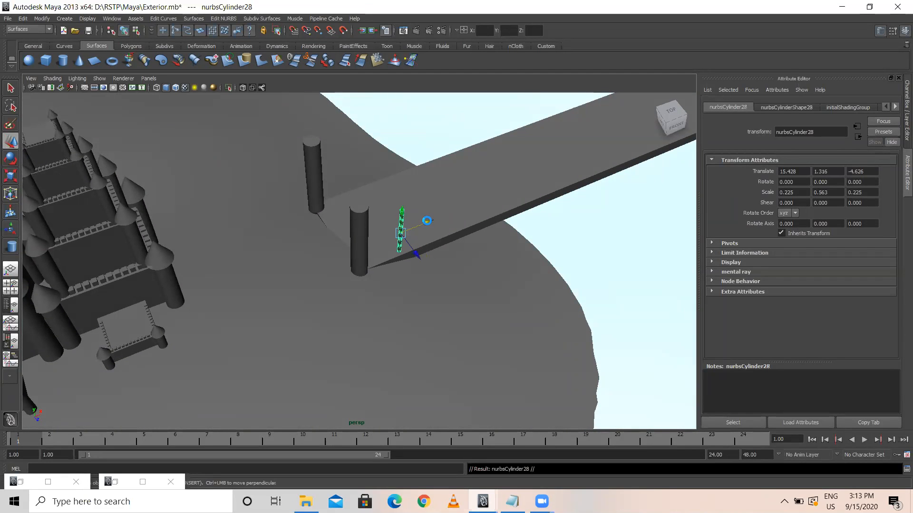
drag(416, 253, 345, 210)
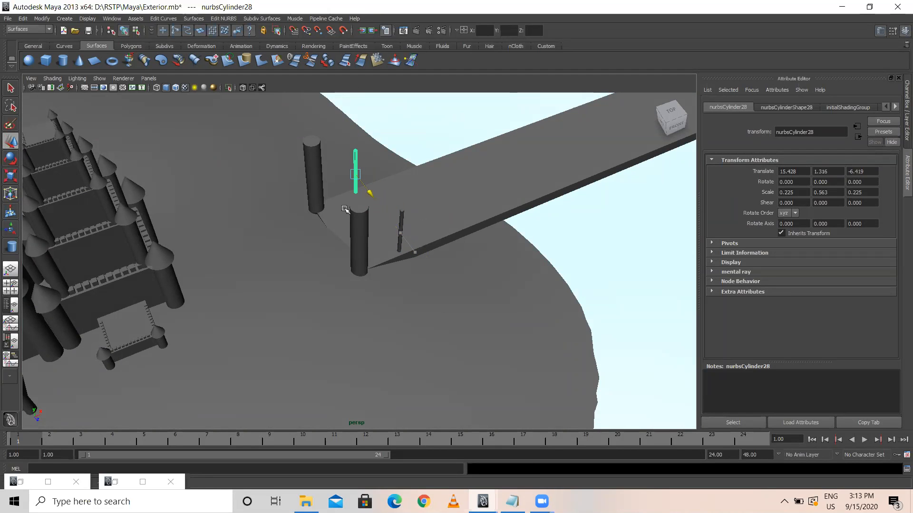
alt+drag(404, 241, 507, 240)
Duplicate the two balusters together and offset the copies a short distance along X toward the second island.
shift+click(315, 232)
alt+drag(400, 247, 248, 220)
key(ctrl+d)
drag(436, 254, 459, 267)
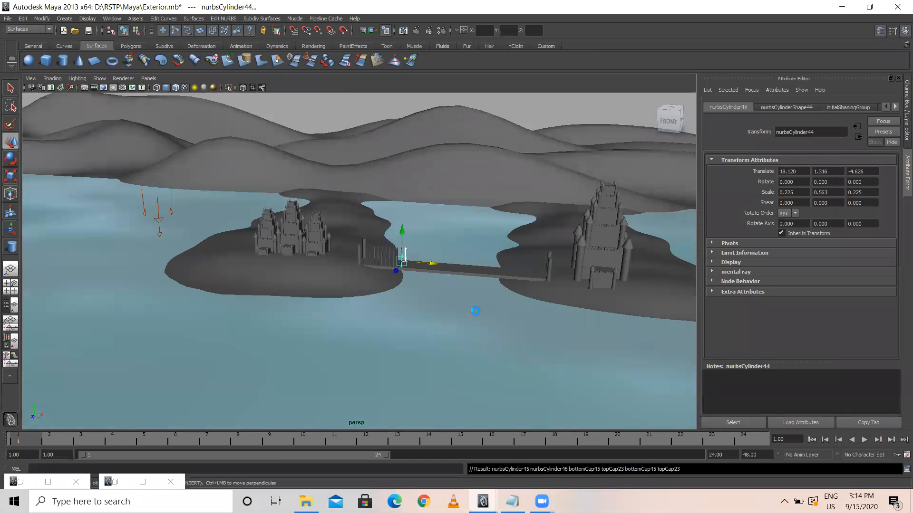
Repeat the duplicate with its transform to fill both deck edges with evenly spaced balusters, up to about X 29.561.
key(shift+d)
key(shift+d)
key(shift+d)
key(shift+d)
key(shift+d)
key(shift+d)
key(shift+d)
key(shift+d)
key(shift+d)
key(shift+d)
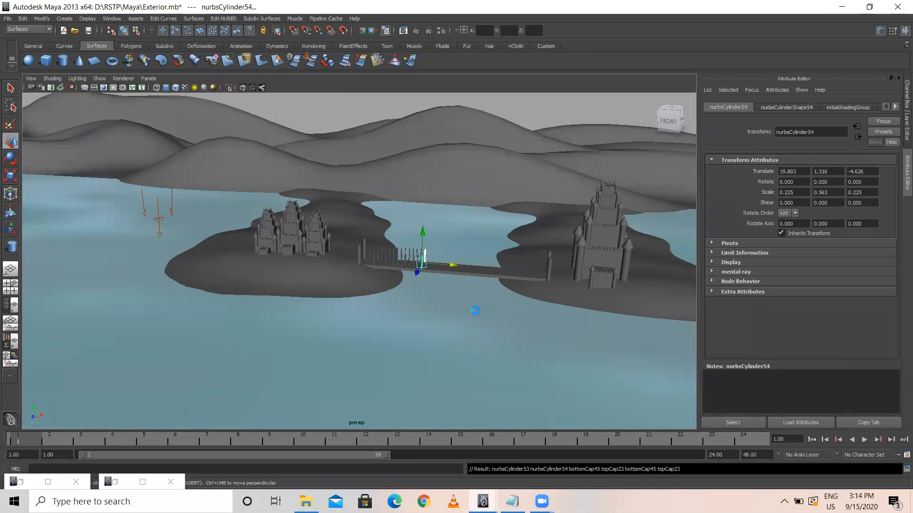
key(shift+d)
key(shift+d)
key(shift+d)
key(shift+d)
key(shift+d)
key(shift+d)
key(shift+d)
key(shift+d)
key(shift+d)
key(shift+d)
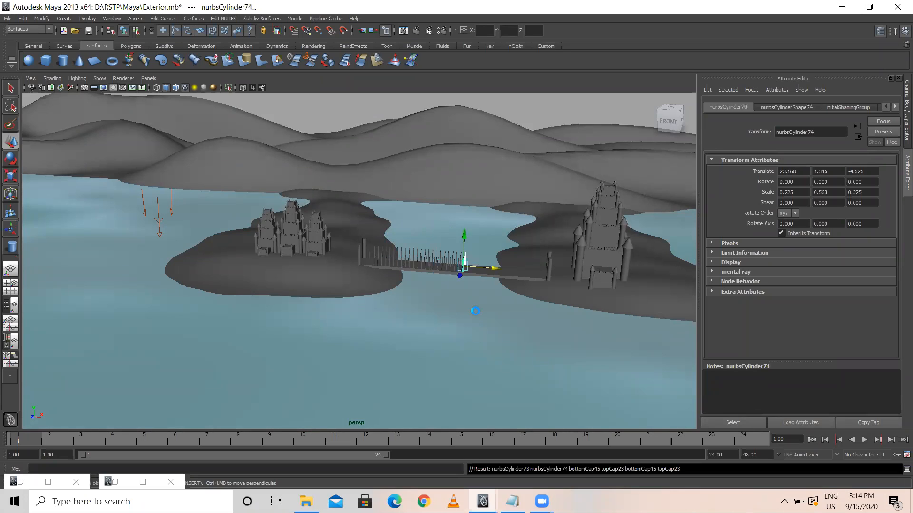
key(shift+d)
key(shift+d)
key(shift+d)
key(shift+d)
key(shift+d)
key(shift+d)
key(shift+d)
key(shift+d)
key(shift+d)
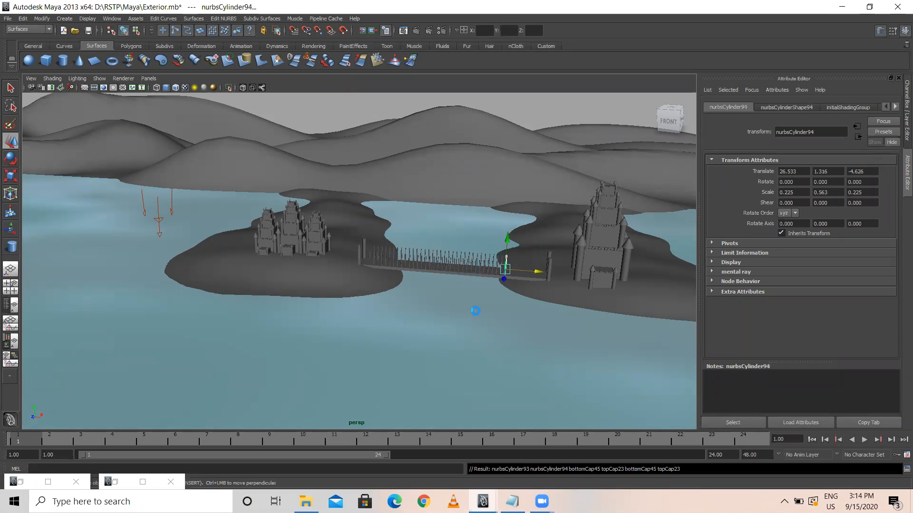
key(shift+d)
key(shift+d)
key(shift+d)
key(shift+d)
key(shift+d)
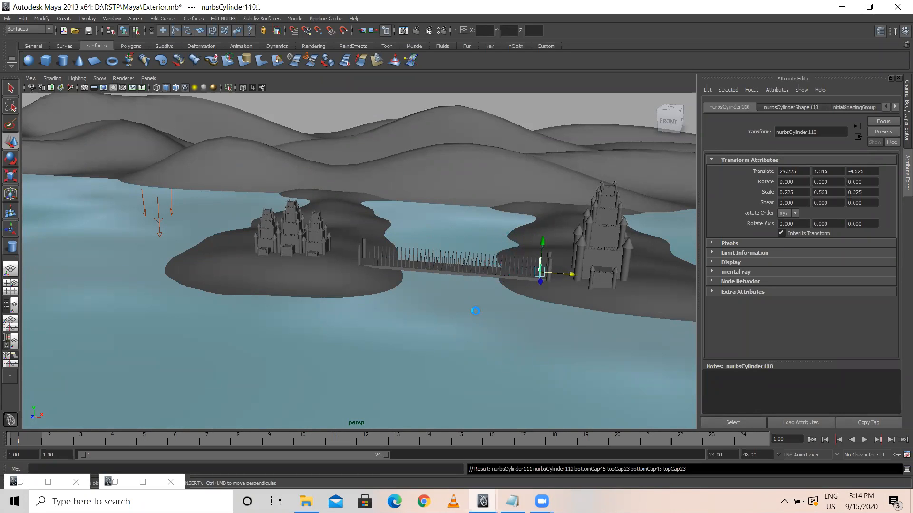
Duplicate the first front baluster, rotate the copy about Z to lie horizontally and stretch its Y scale to about 4.476.
scroll(468, 298, up, 5)
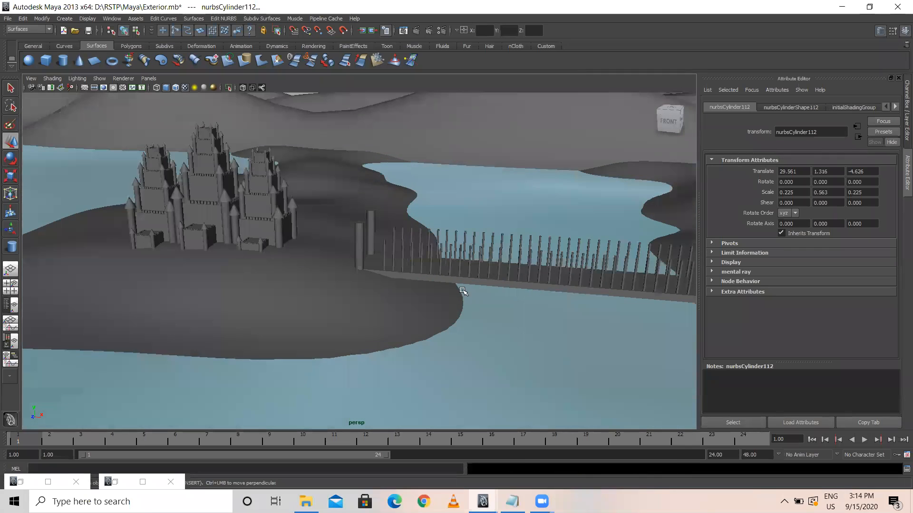
click(382, 259)
key(ctrl+d)
key(e)
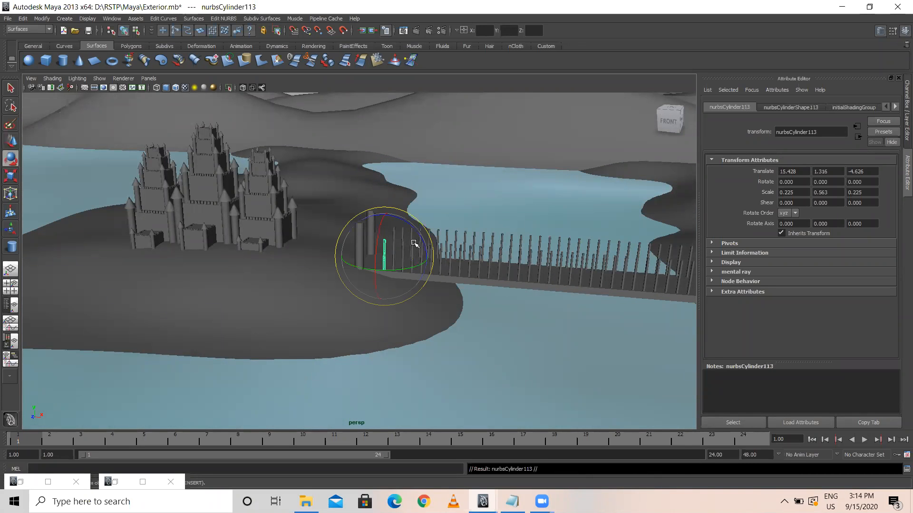
drag(415, 229, 443, 332)
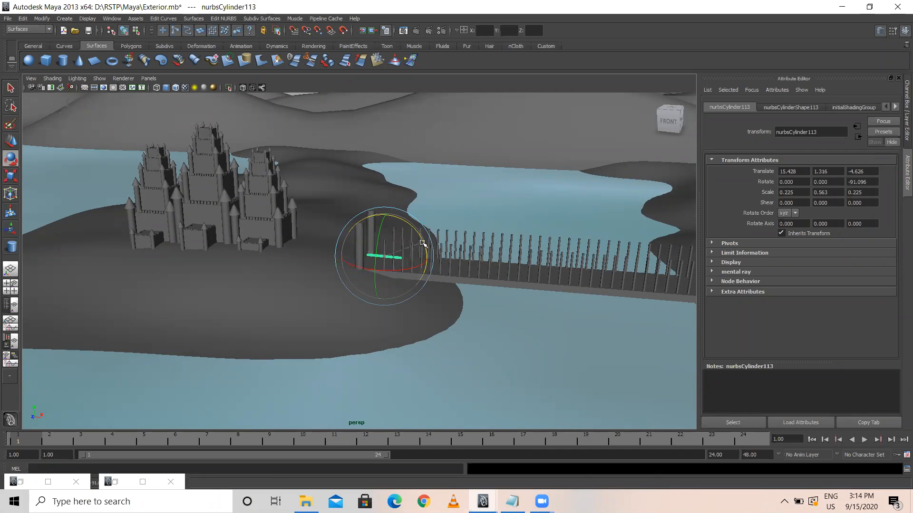
key(r)
scroll(409, 276, down, 10)
drag(444, 263, 731, 314)
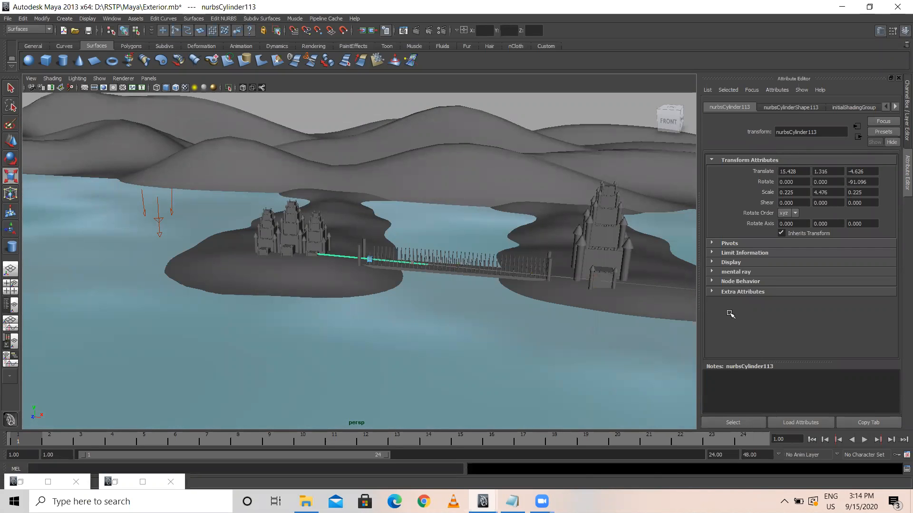
Centre the horizontal rail on the bridge at about X 22.263 and lengthen it to Y scale 7.029 to reach both end posts.
key(w)
drag(416, 262, 498, 269)
key(r)
key(w)
key(r)
key(w)
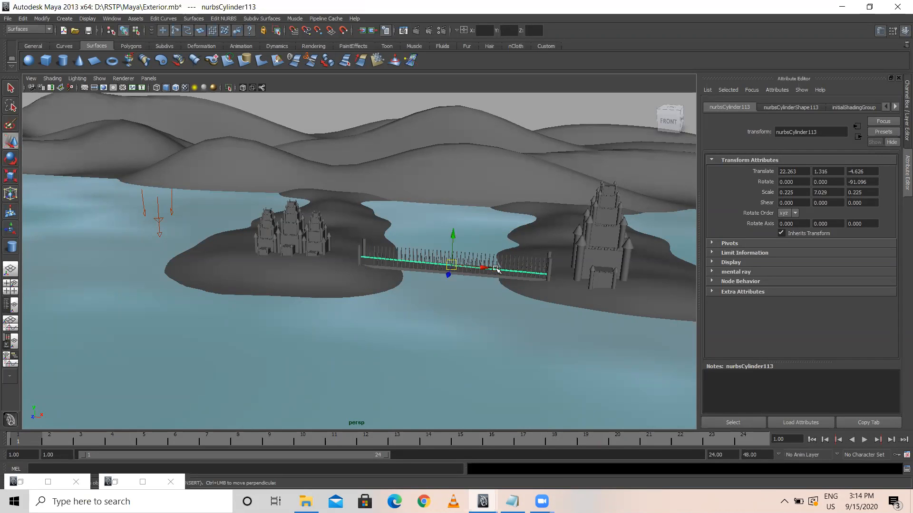
Set the rail's Z rotation to 90 and lower it to about Y 1.129.
key(f)
alt+drag(371, 299, 362, 285)
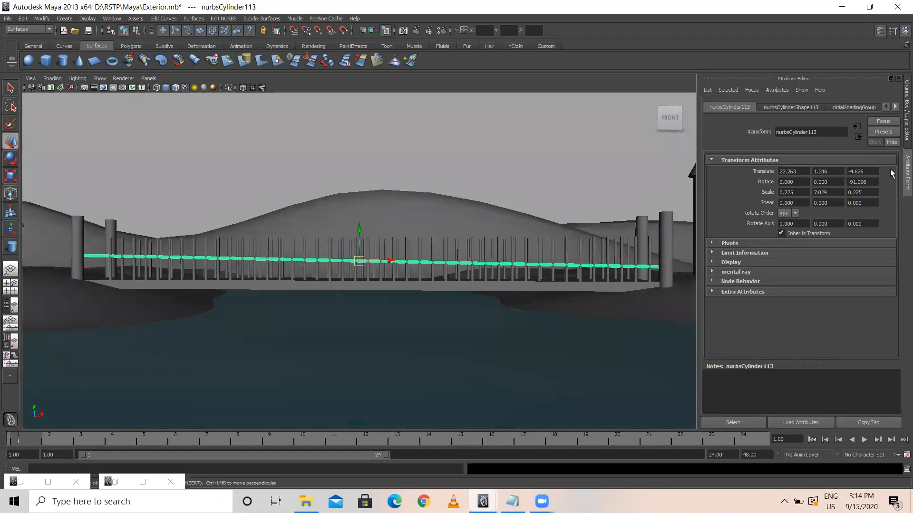
drag(874, 181, 810, 185)
text(90)
key(Return)
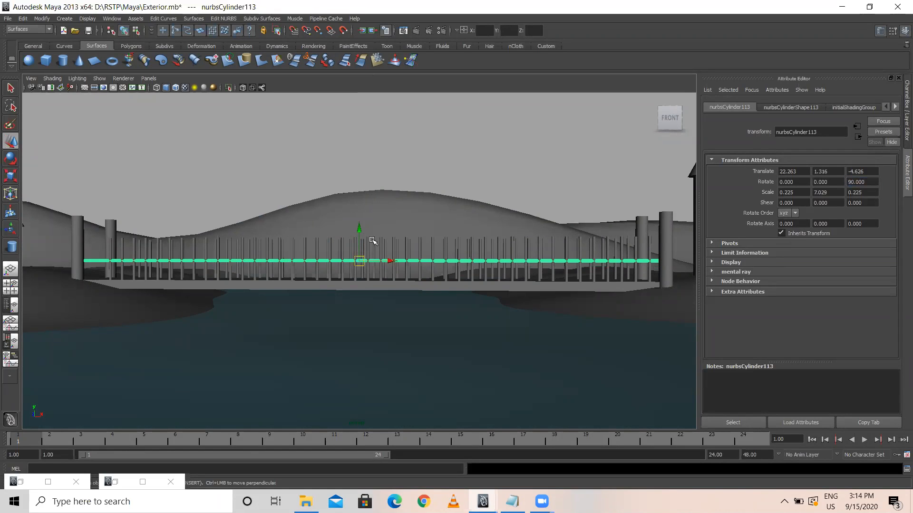
drag(359, 225, 361, 235)
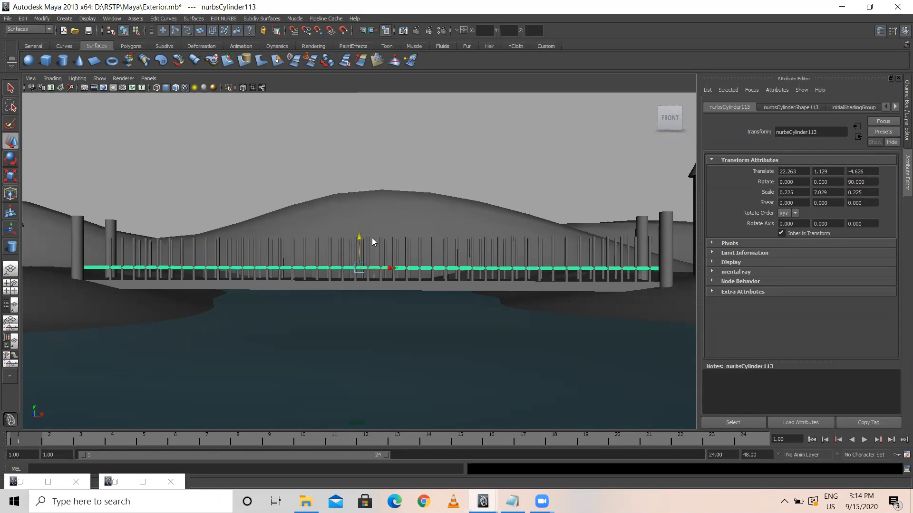
Duplicate the rail into a middle rail at about Y 1.490 and a top rail at about Y 1.975.
key(ctrl+d)
mouse_move(357, 240)
mouse_down()
mouse_move(362, 218)
mouse_move(362, 225)
mouse_up()
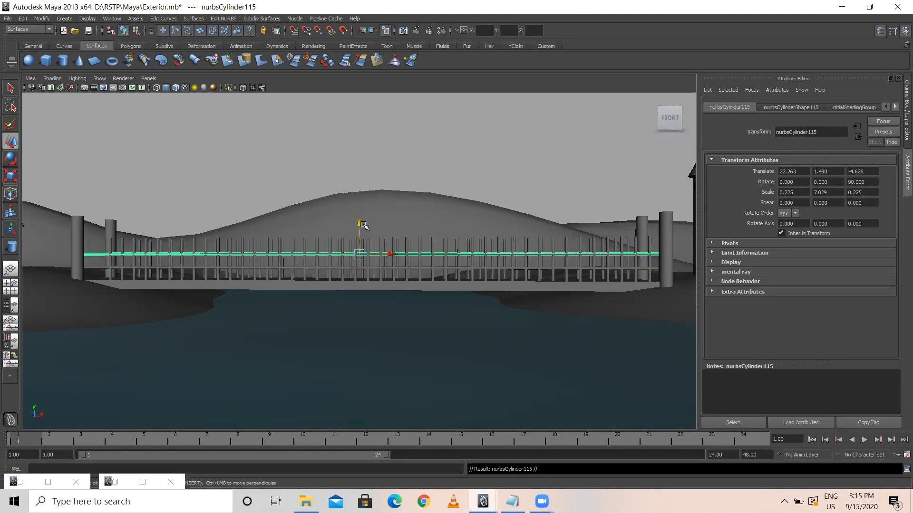
click(371, 237)
key(ctrl+z)
drag(359, 229, 360, 208)
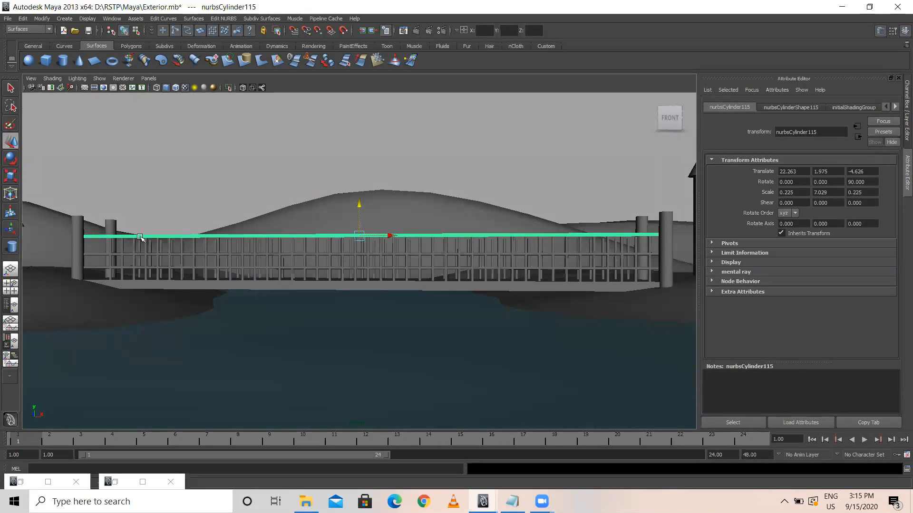
Duplicate the three front horizontal rails together and move the copies along Z onto the bridge's back row of balusters.
shift+click(91, 254)
shift+click(101, 268)
key(ctrl+d)
scroll(190, 263, down, 3)
alt+drag(275, 252, 280, 332)
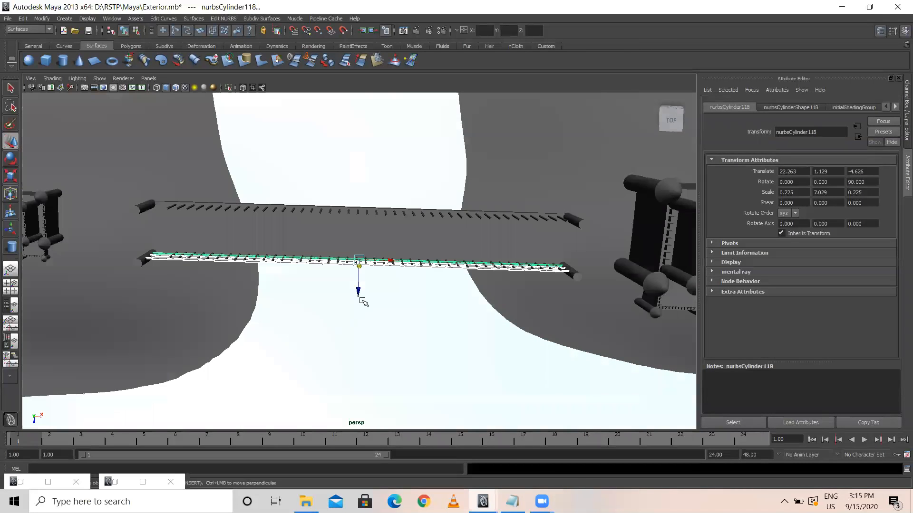
drag(357, 290, 306, 164)
click(307, 164)
alt+drag(426, 306, 626, 318)
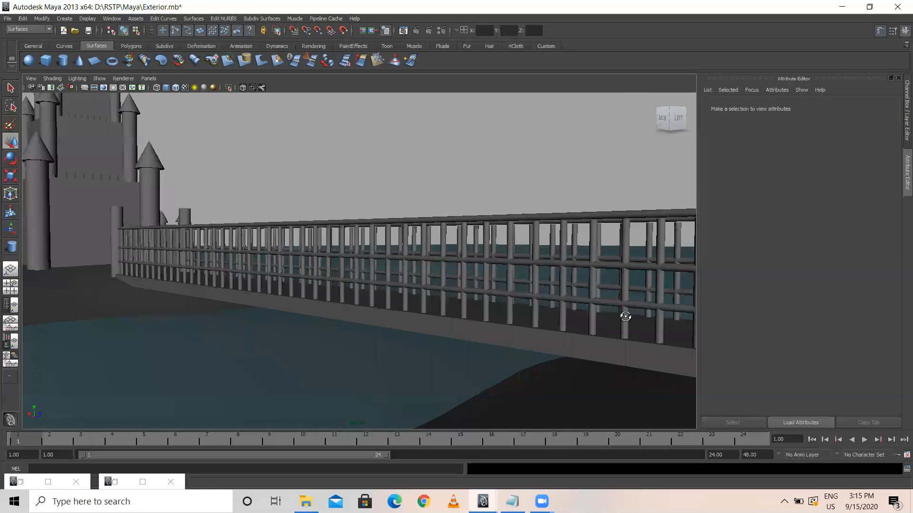
mouse_move(693, 313)
alt+mouse_down()
mouse_move(705, 314)
mouse_move(678, 312)
alt+mouse_up()
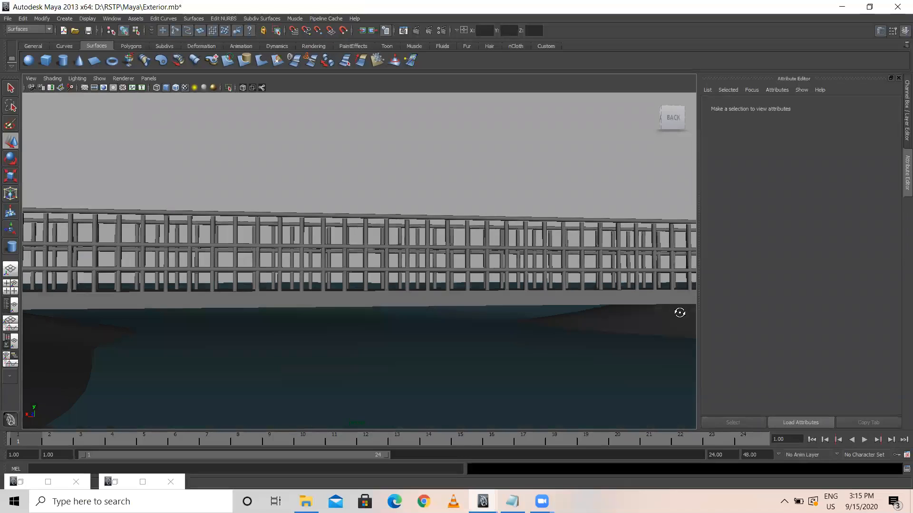
alt+drag(369, 279, 238, 261)
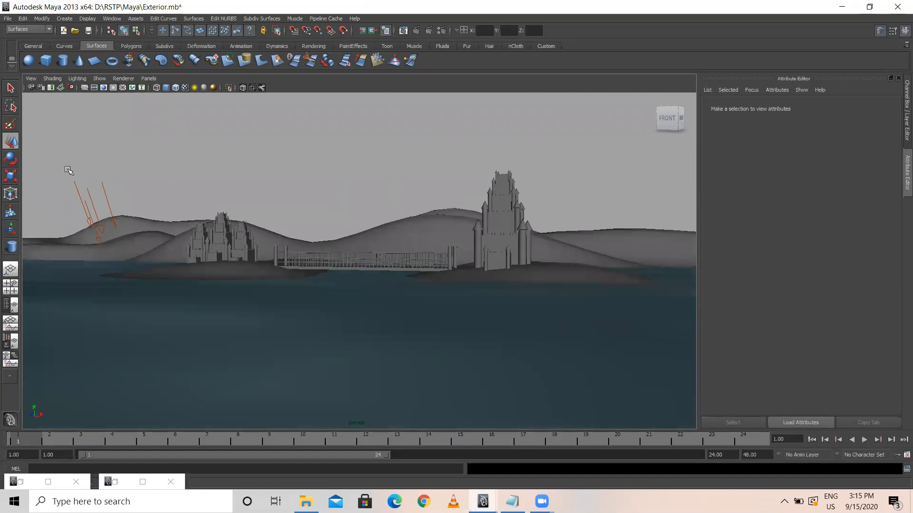
Move the sunDirection light above the bridge to about X 15.188, Y 9.537, Z -6.629, with rotation about -152.691, 6.572, 51.751.
drag(66, 167, 115, 197)
key(e)
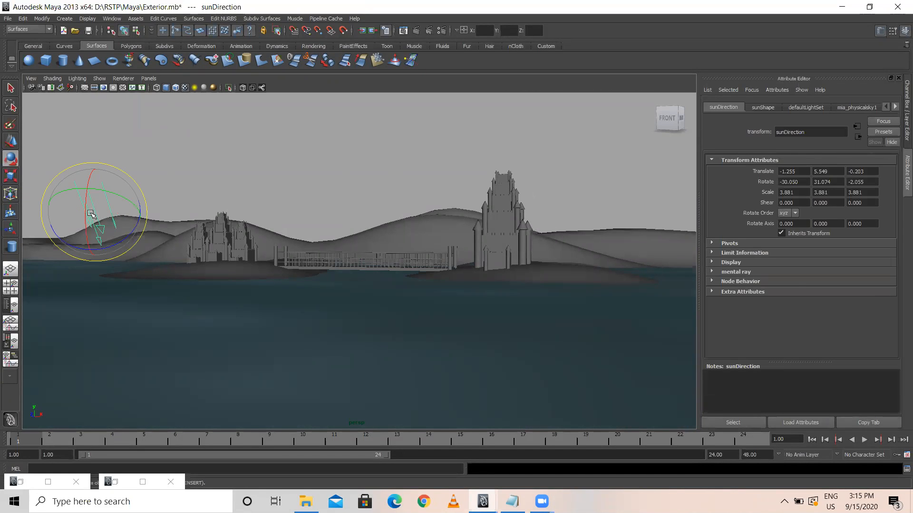
key(w)
drag(91, 213, 293, 159)
key(e)
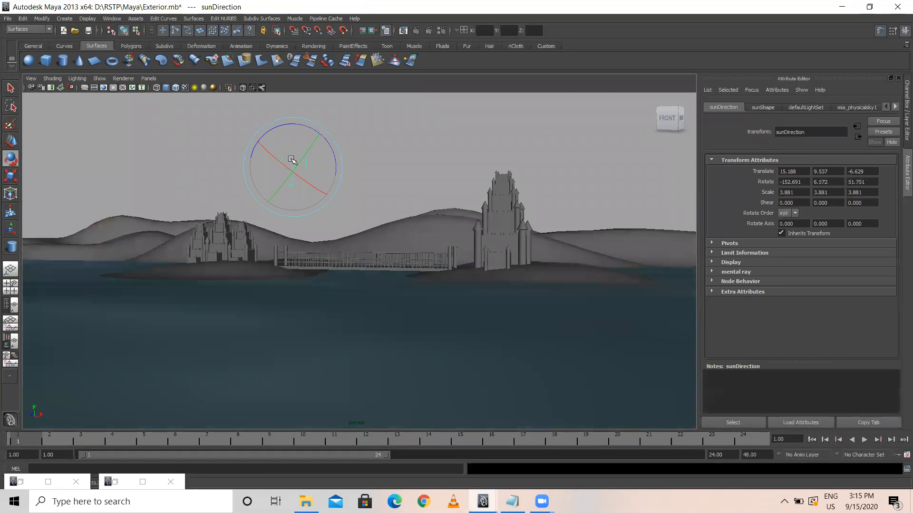
Set the R Unit Conversion of mia_physicalsky1 to 0.000150.
click(857, 106)
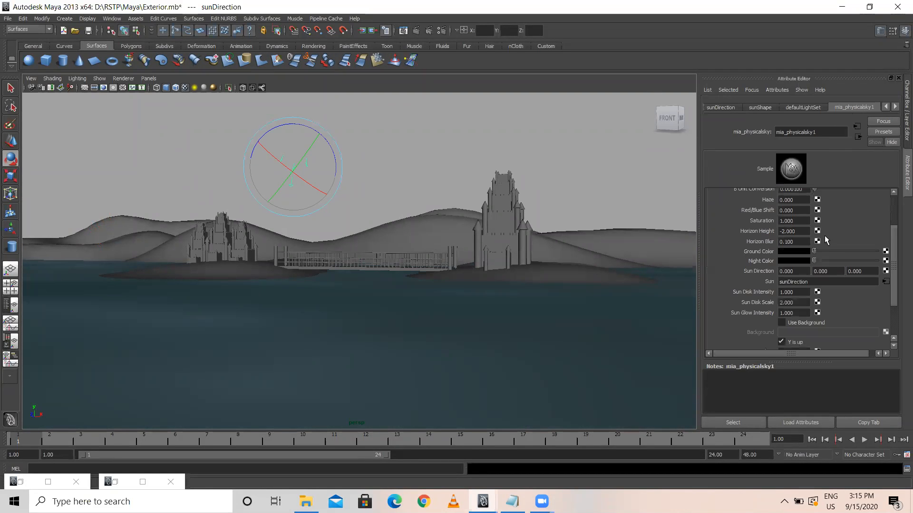
scroll(827, 262, up, 3)
click(804, 224)
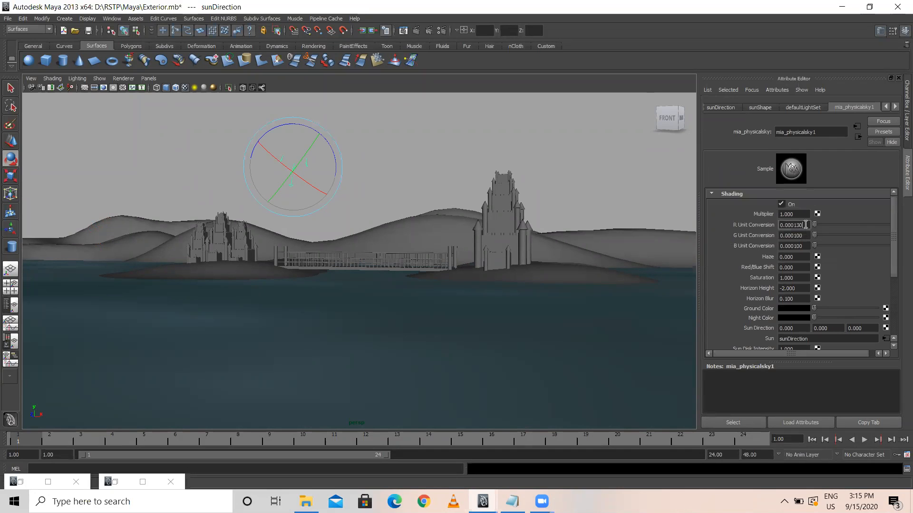
text(50w)
Lower the sun light to just above the bridge, in the dip between the mountains, and save the scene.
drag(295, 164, 321, 218)
key(ctrl+s)
key(e)
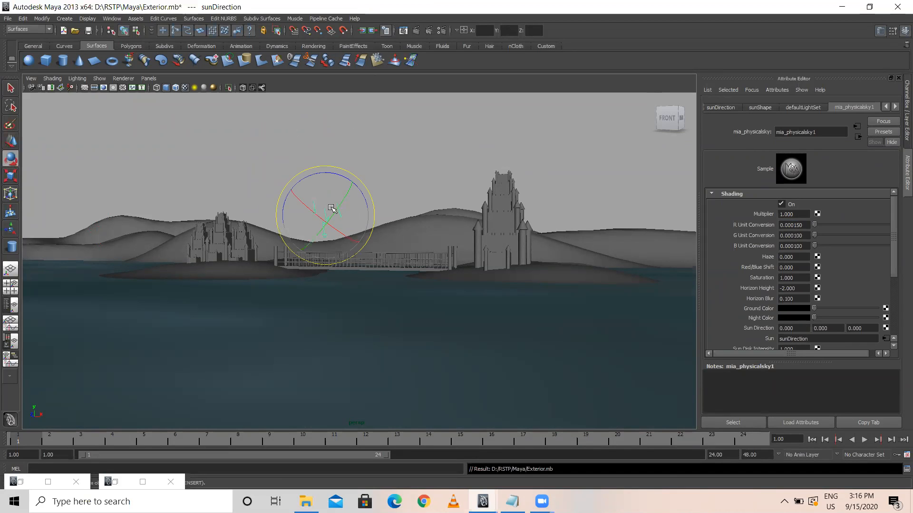
Render the perspective view with mental ray, examine the seascape enlarged, and keep the image in the Render View.
click(414, 29)
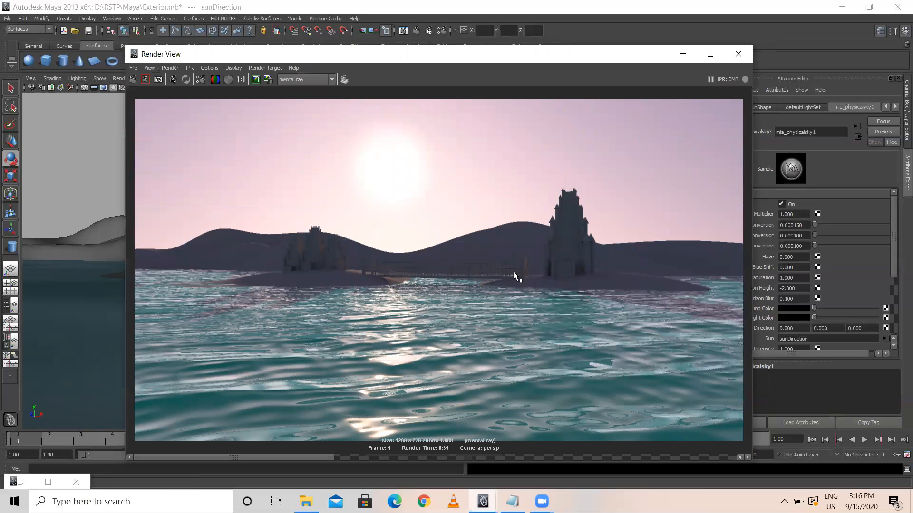
click(710, 54)
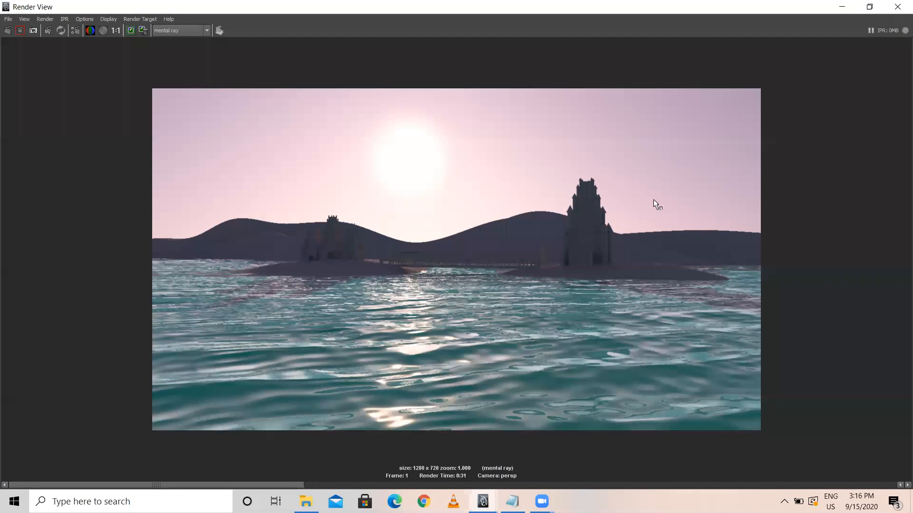
scroll(526, 249, up, 2)
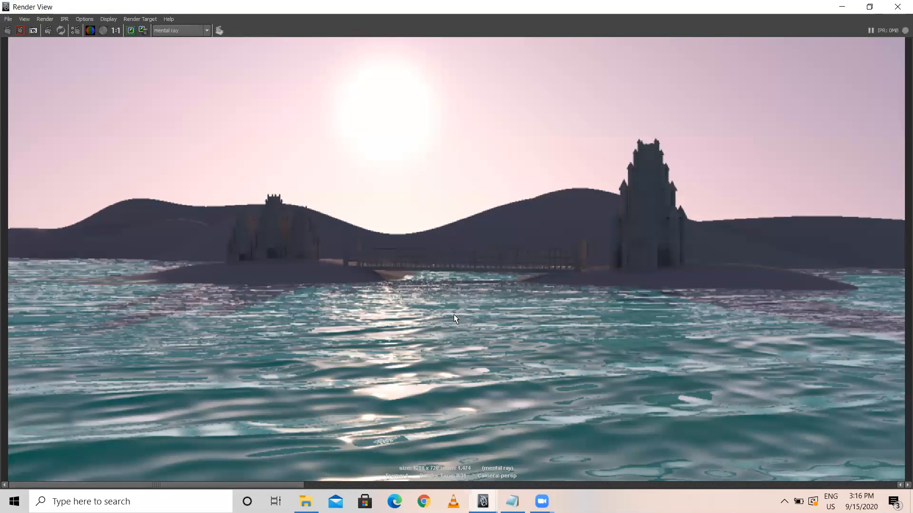
scroll(453, 315, down, 1)
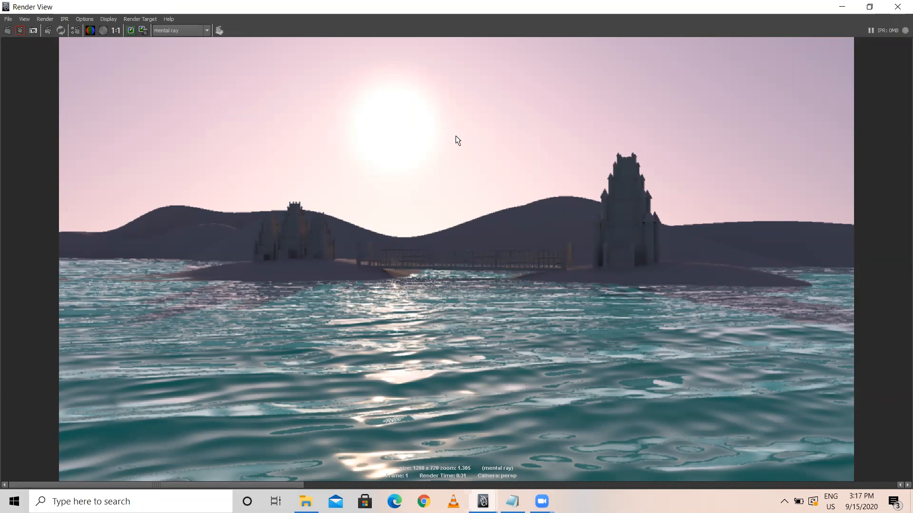
click(132, 32)
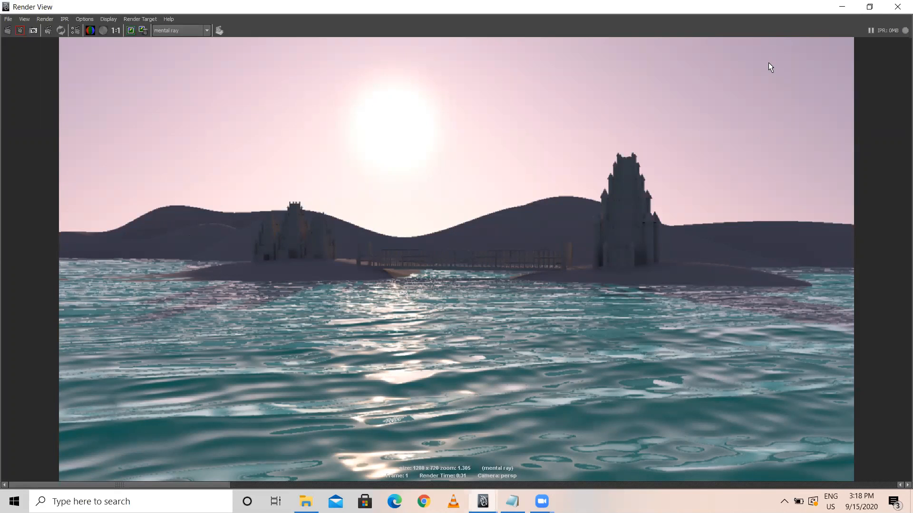
click(842, 7)
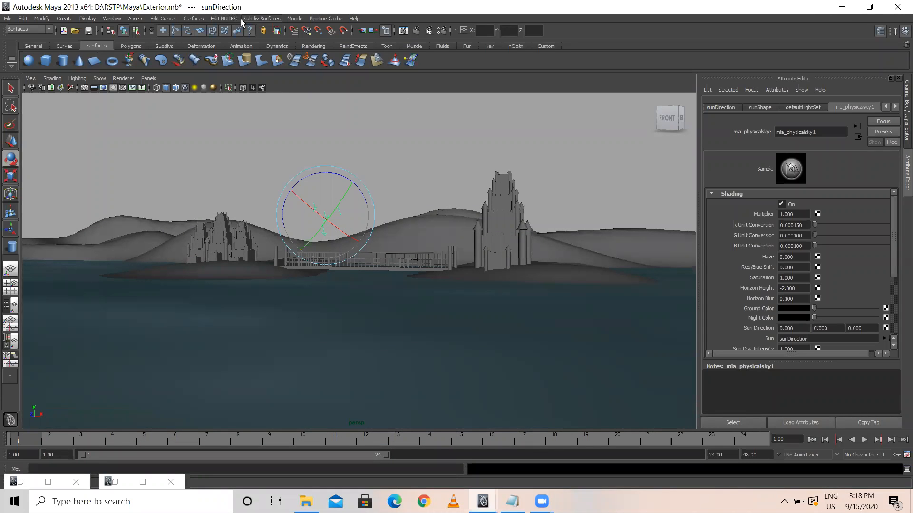
click(223, 18)
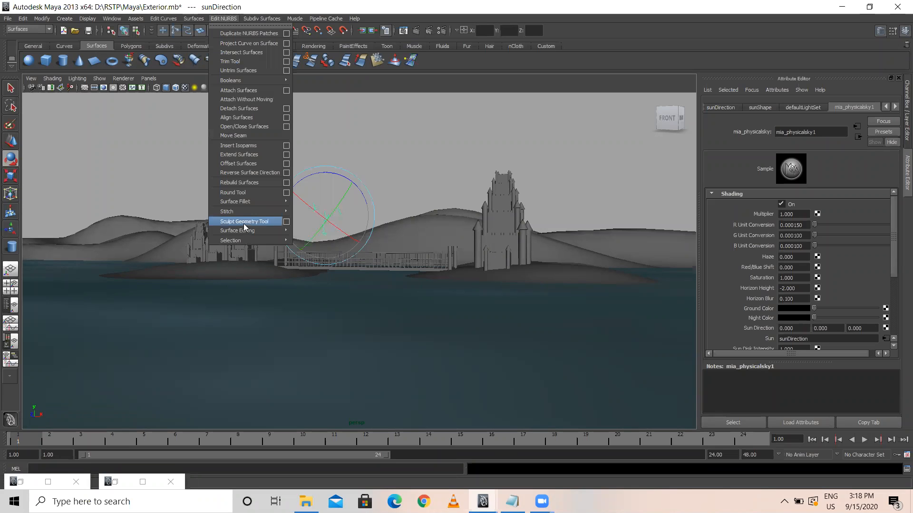
click(413, 88)
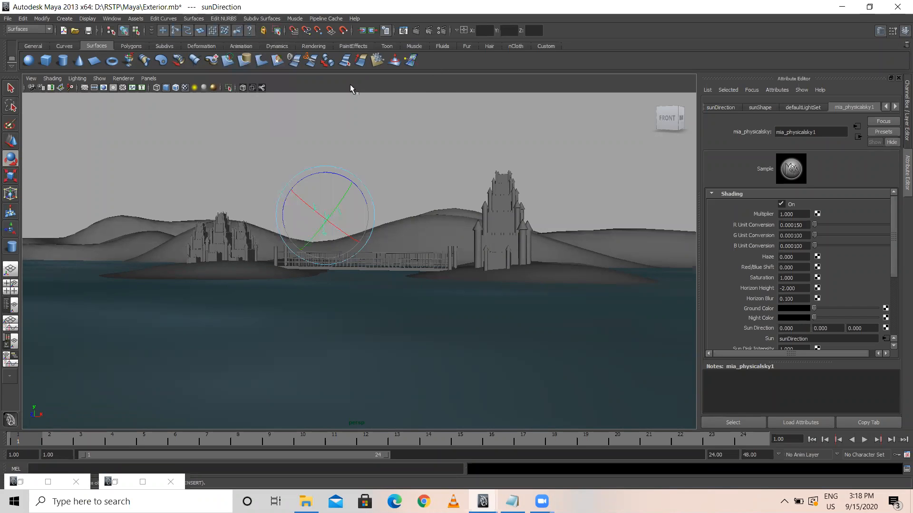
double_click(393, 60)
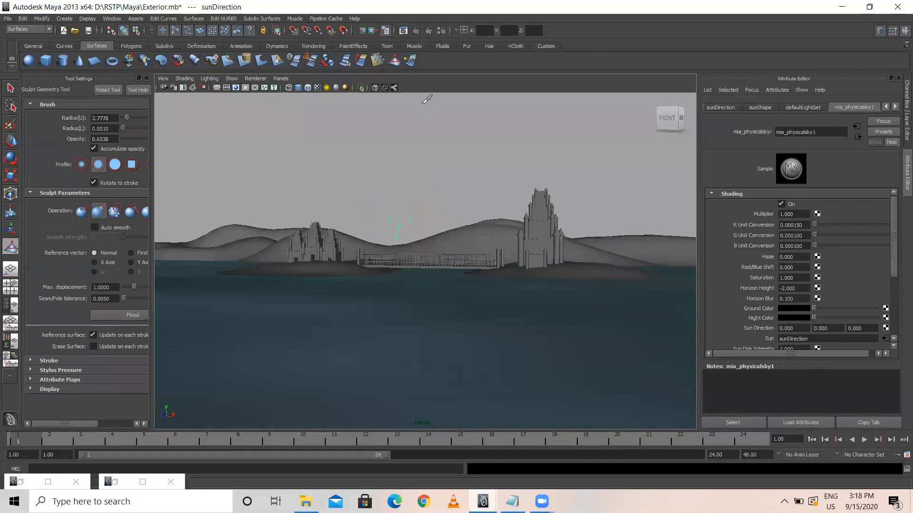
click(11, 88)
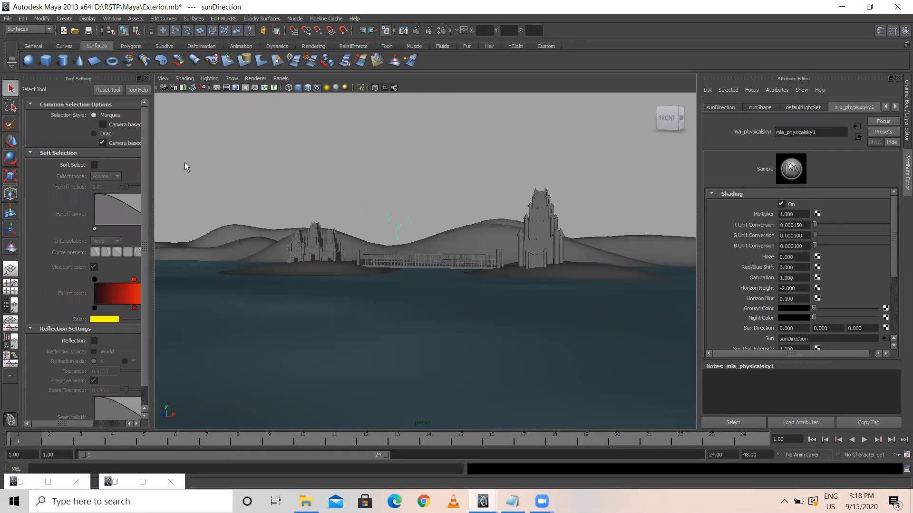
click(146, 77)
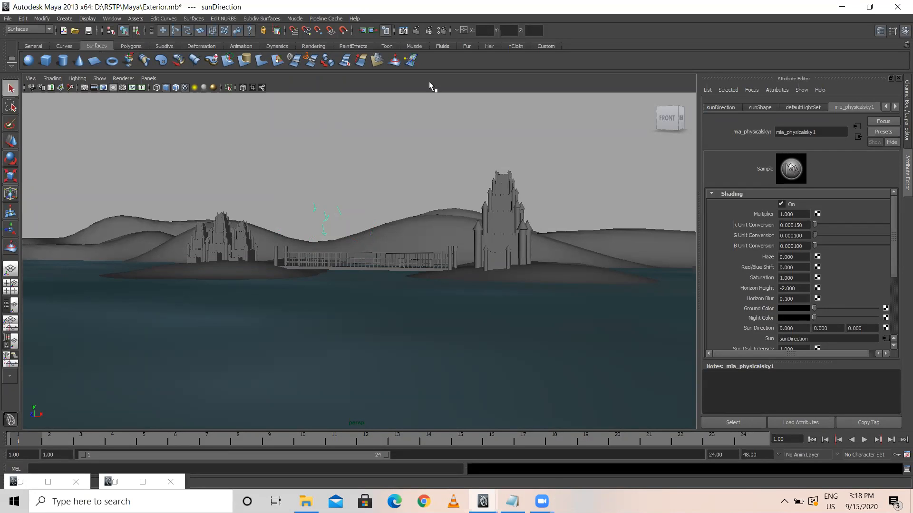
Save the scene with the Select Tool active and the tool settings closed.
key(ctrl+s)
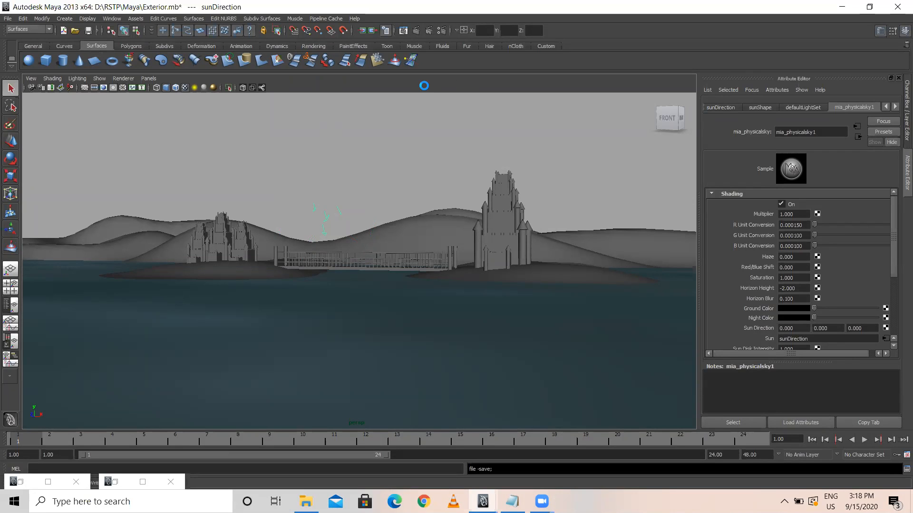